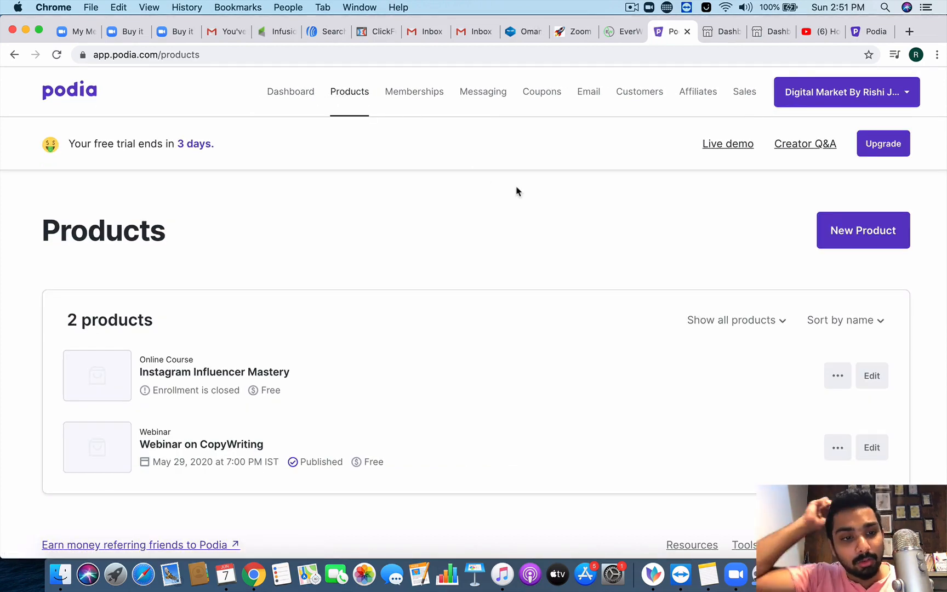
Step: Create an Online course product named 'How to create your first course!' and continue to its page
scroll(517, 191, "down", 2)
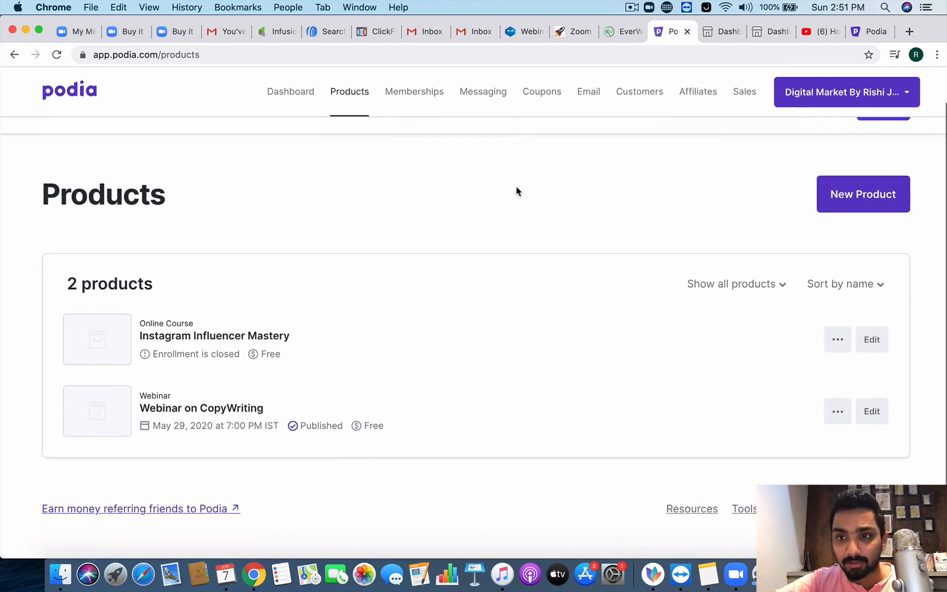
scroll(517, 191, "up", 2)
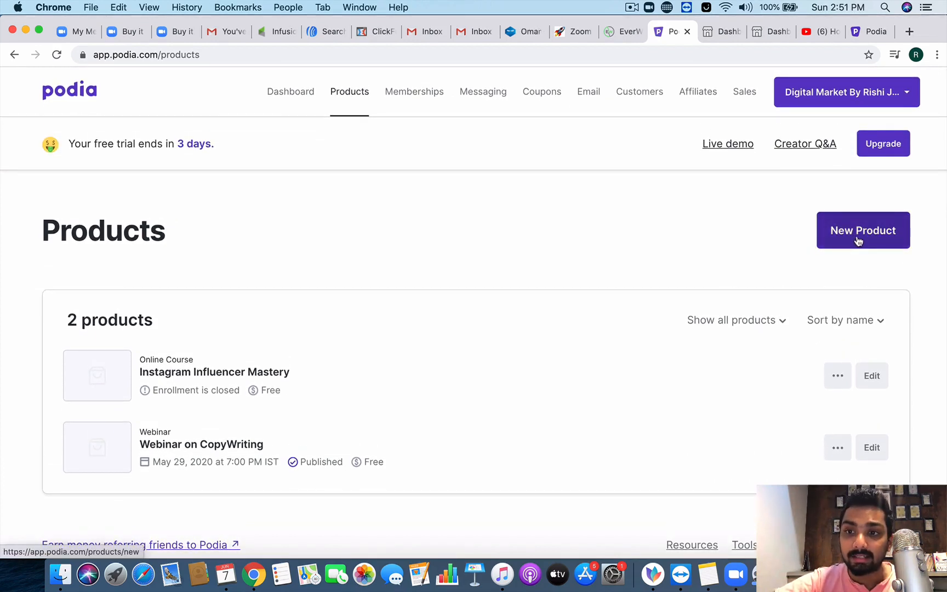
left_click(858, 241)
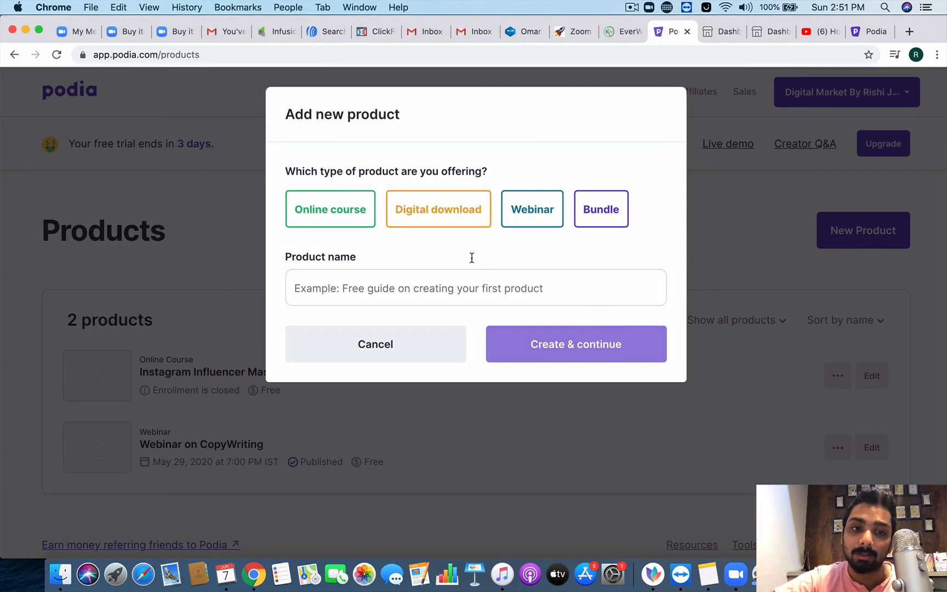
left_click(329, 210)
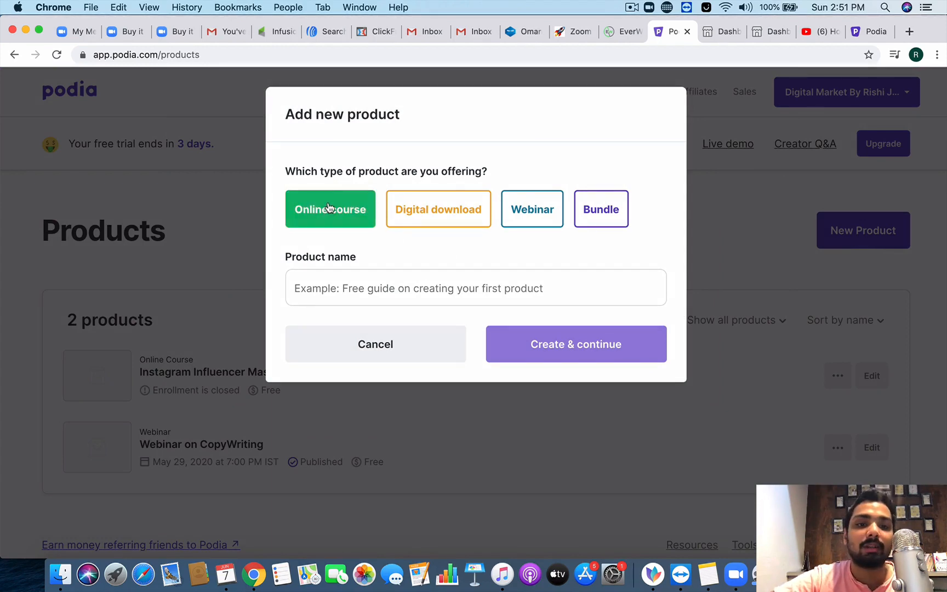
left_click(403, 218)
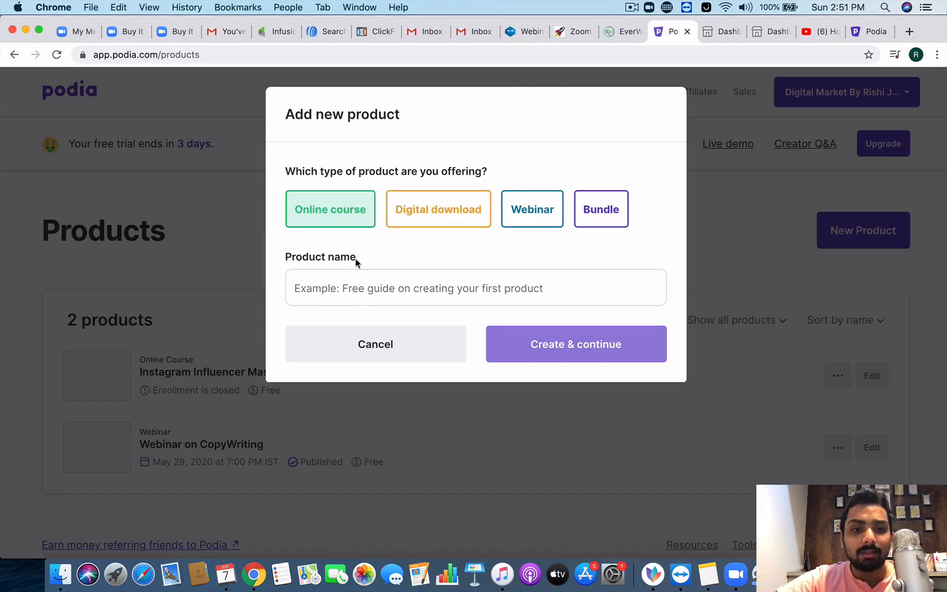
left_click(359, 286)
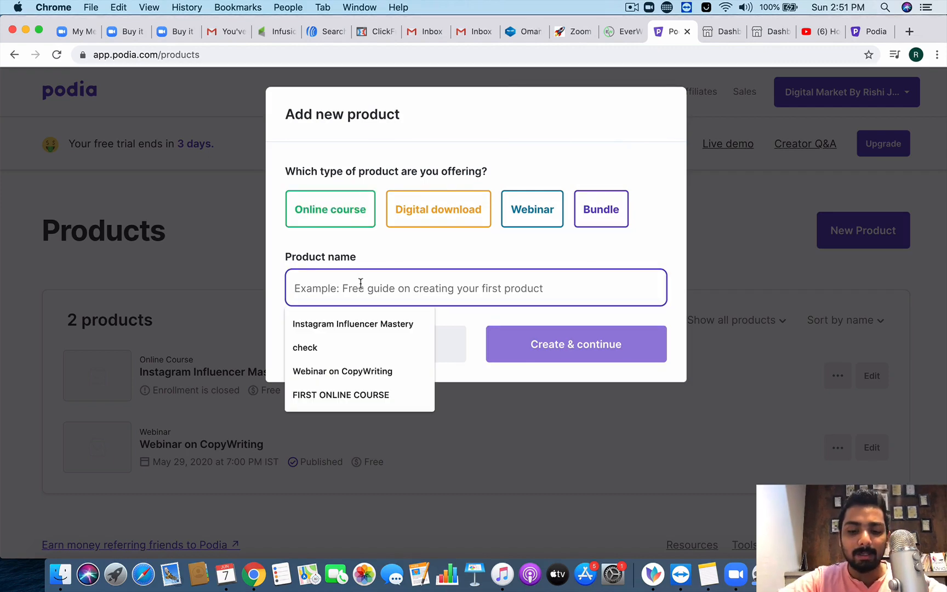
type("How to creat")
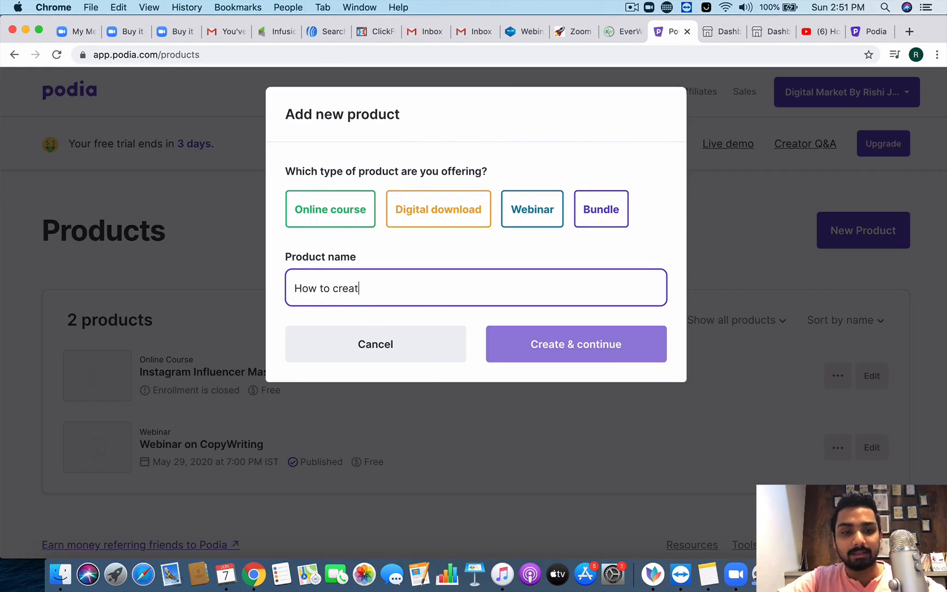
type("e your firs")
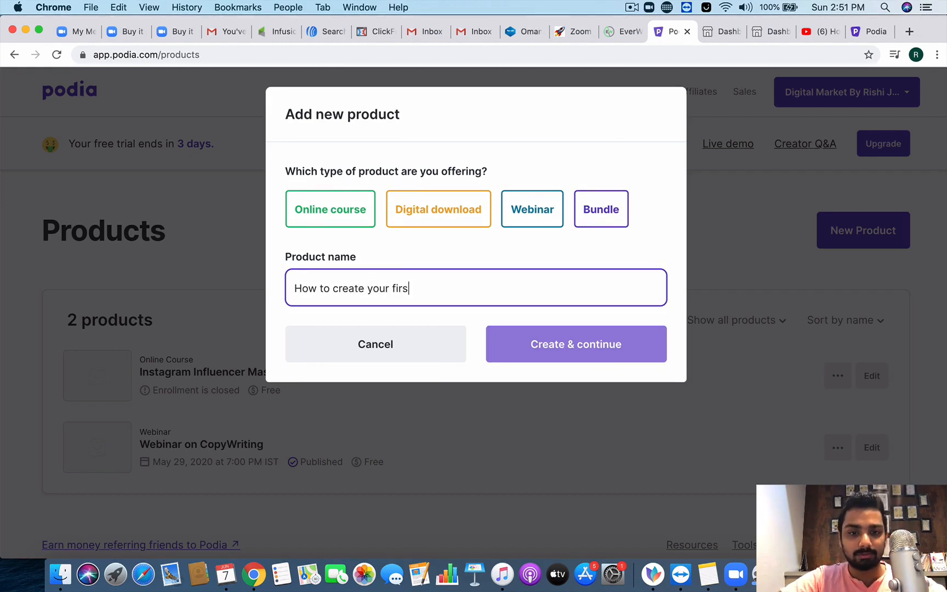
type("t course!")
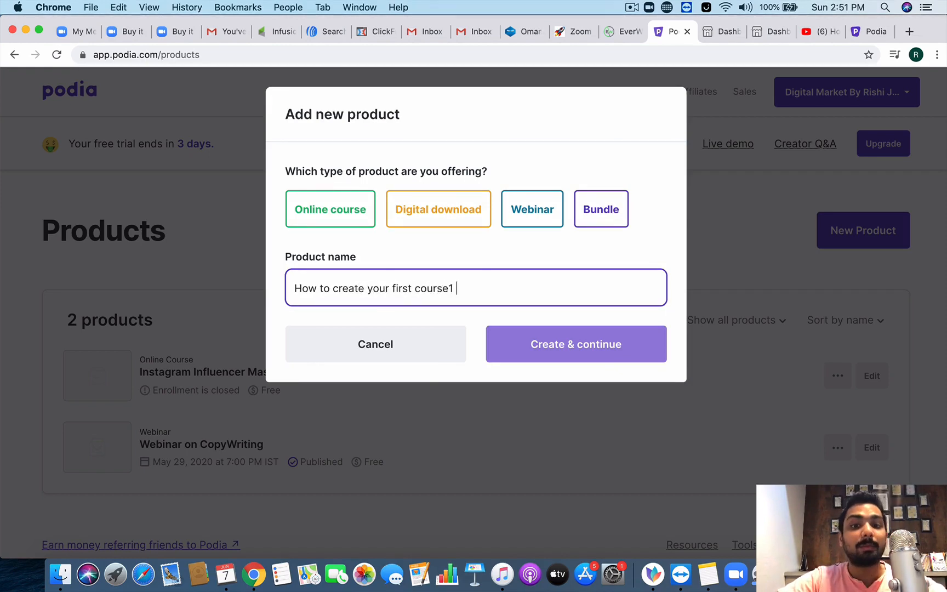
left_click(353, 222)
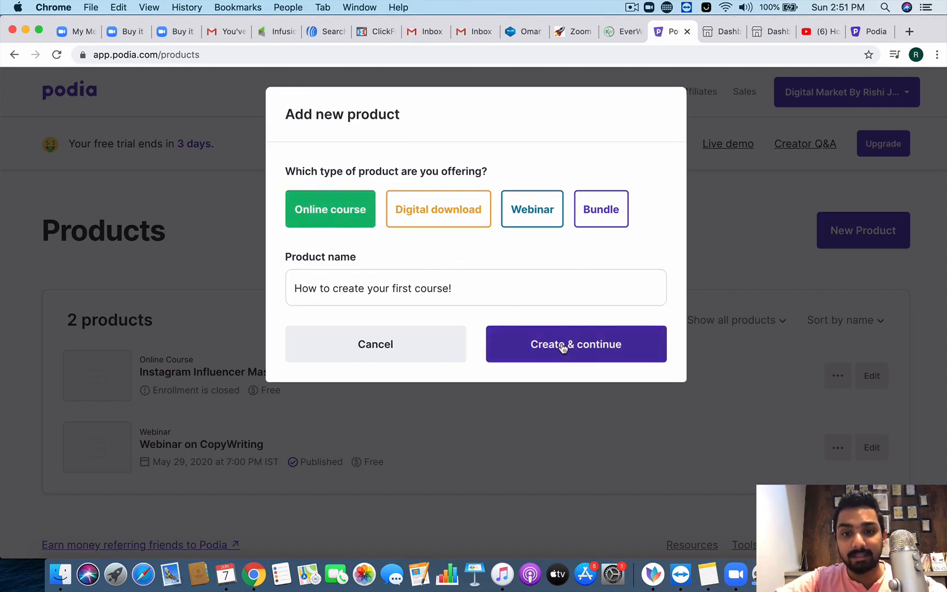
left_click(563, 347)
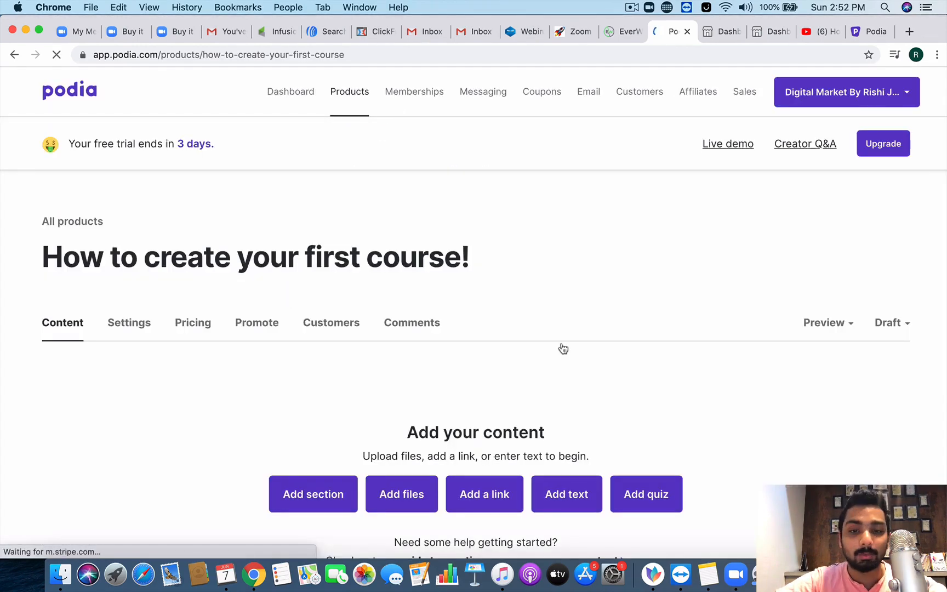
scroll(543, 393, "down", 2)
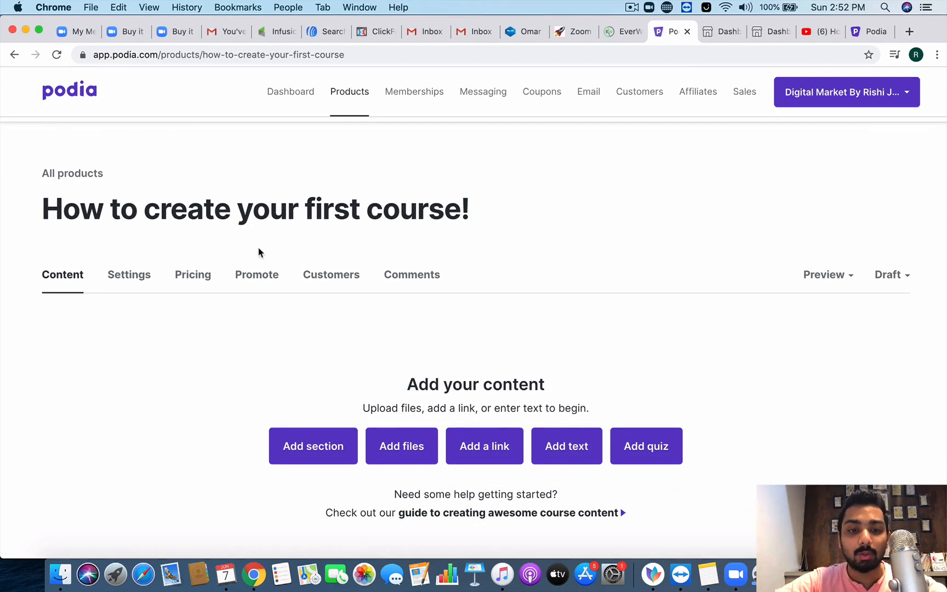
scroll(255, 249, "down", 3)
scroll(312, 301, "down", 1)
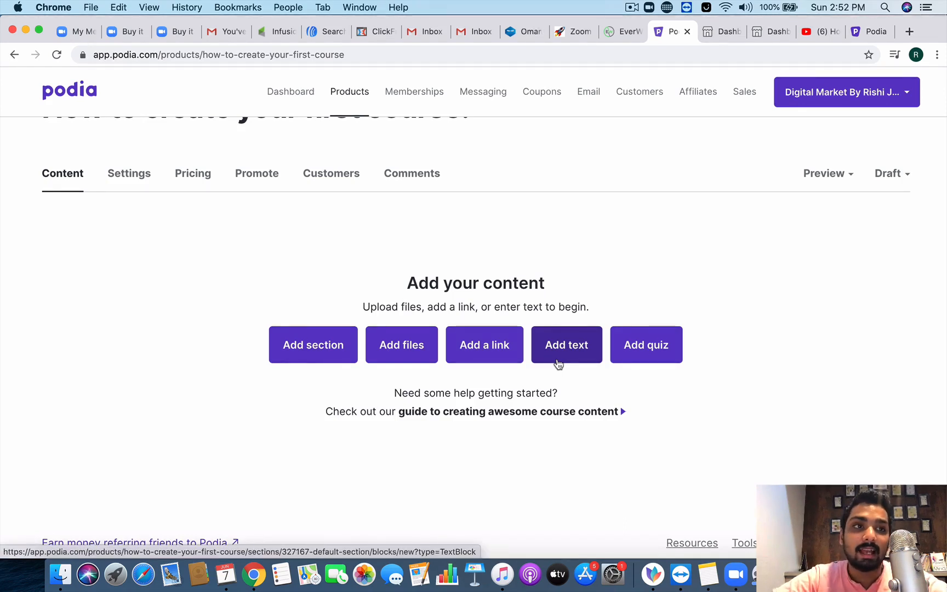
scroll(508, 389, "down", 1)
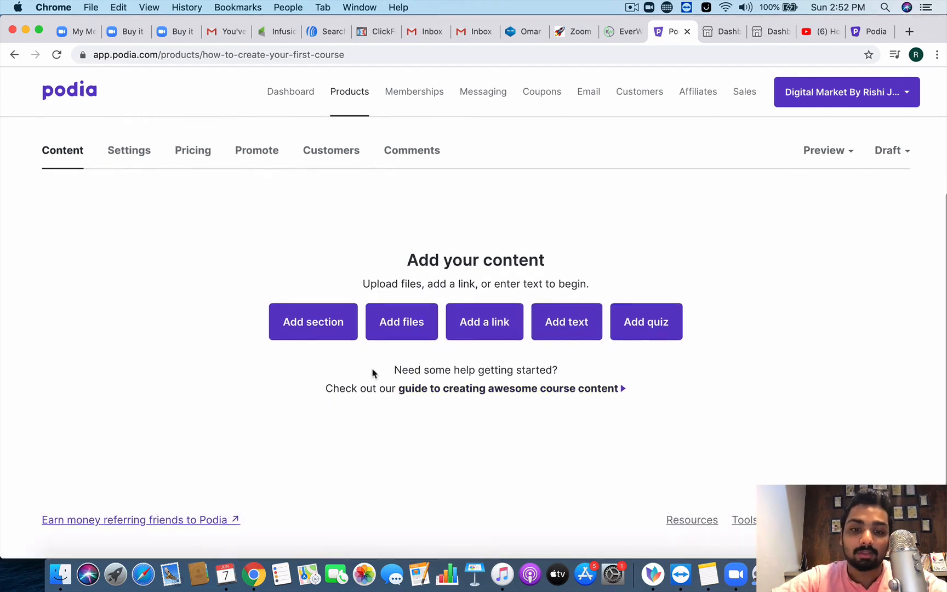
Step: Add a new course section titled 'Week 1 - Affirmations'
left_click(305, 337)
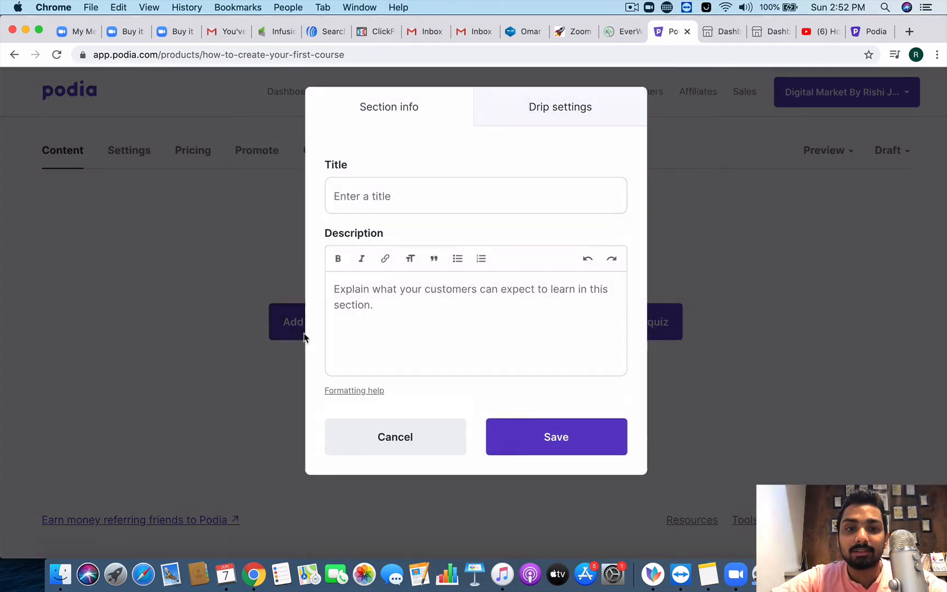
left_click(399, 201)
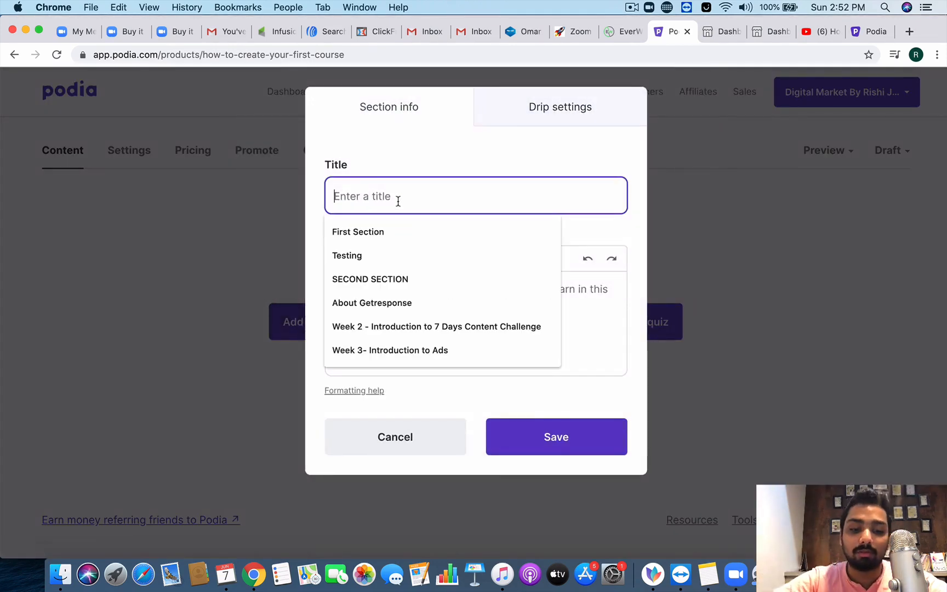
type("Week 1")
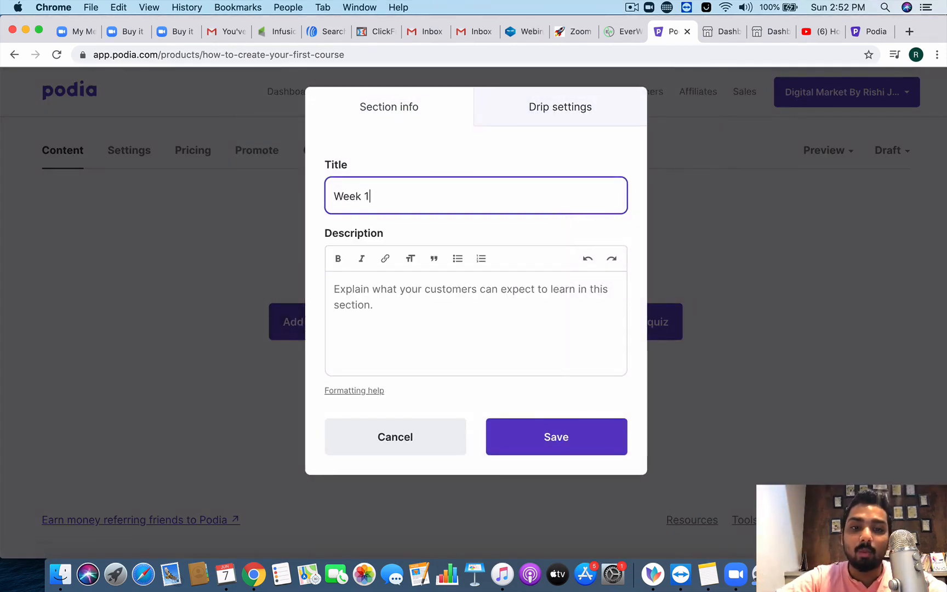
type(" - Affirmationa")
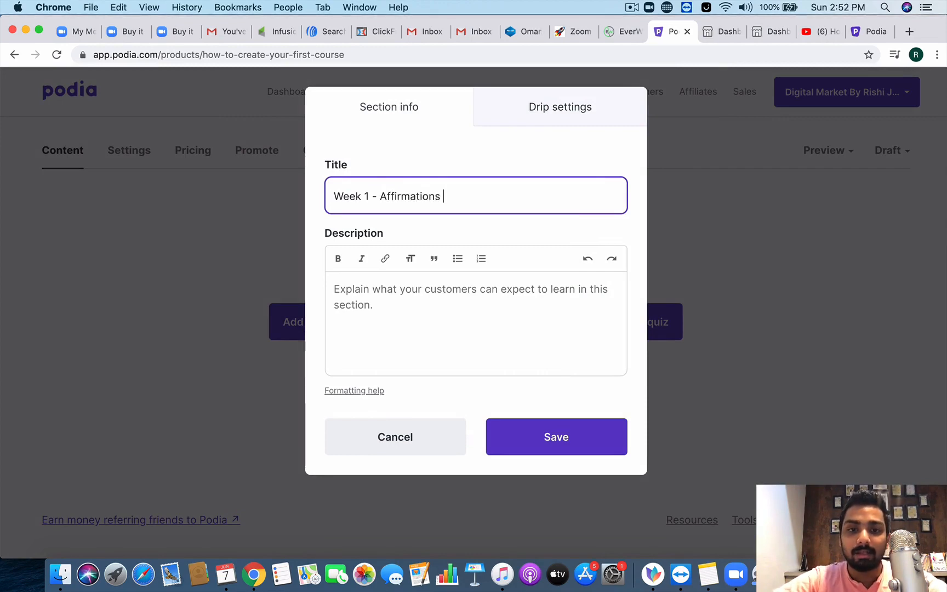
Step: Describe the section as learning the mindset of a millionaire and so on, leaving it plain text
left_click(415, 322)
type("In")
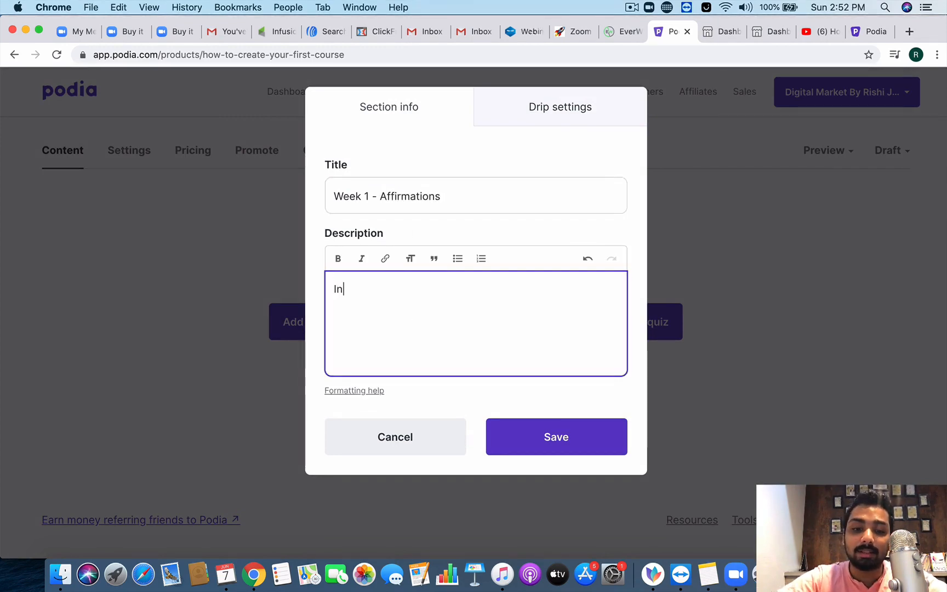
type(" this week or ")
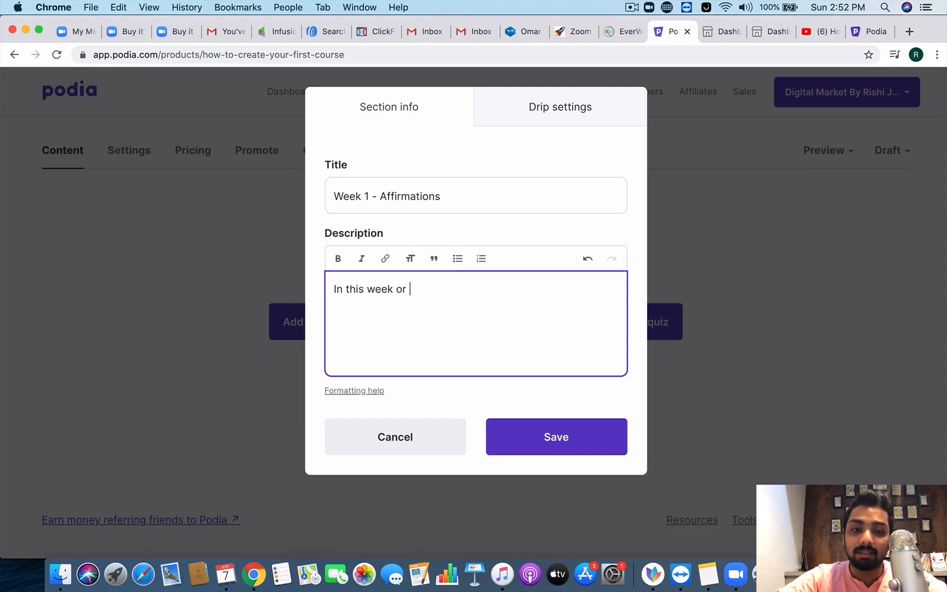
type("day, you wi")
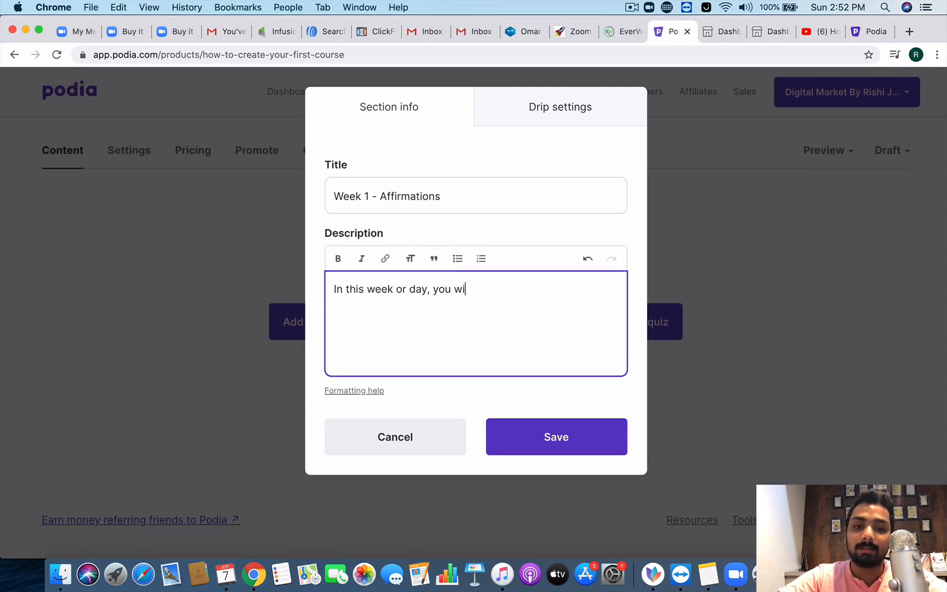
type("ll be learning ab")
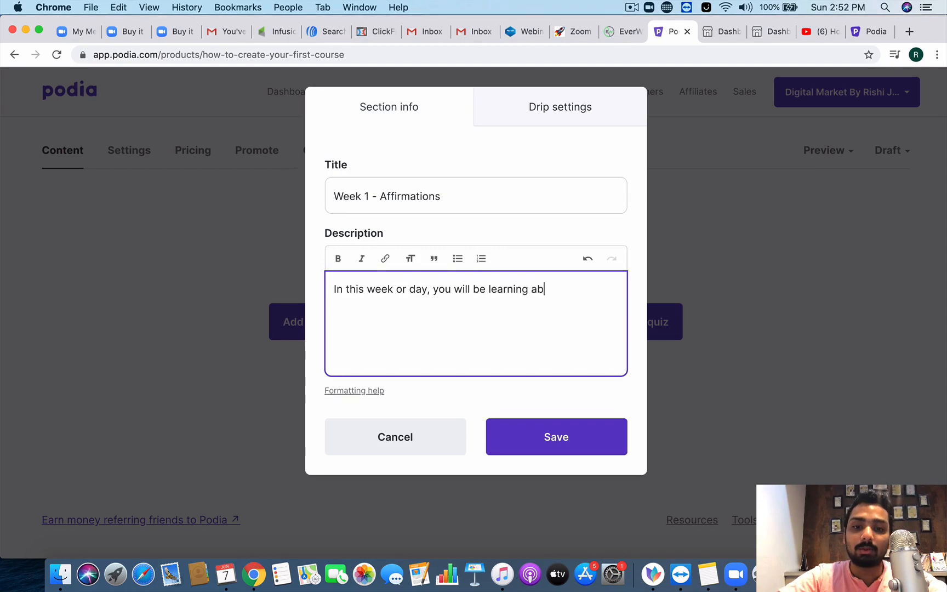
type("out mindert")
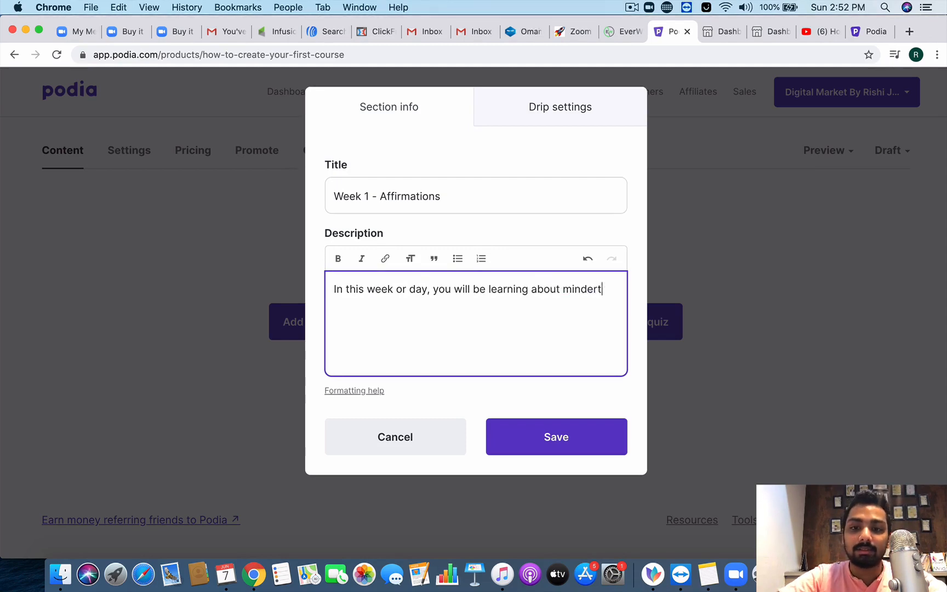
key("BackSpace")
type("set of. amill")
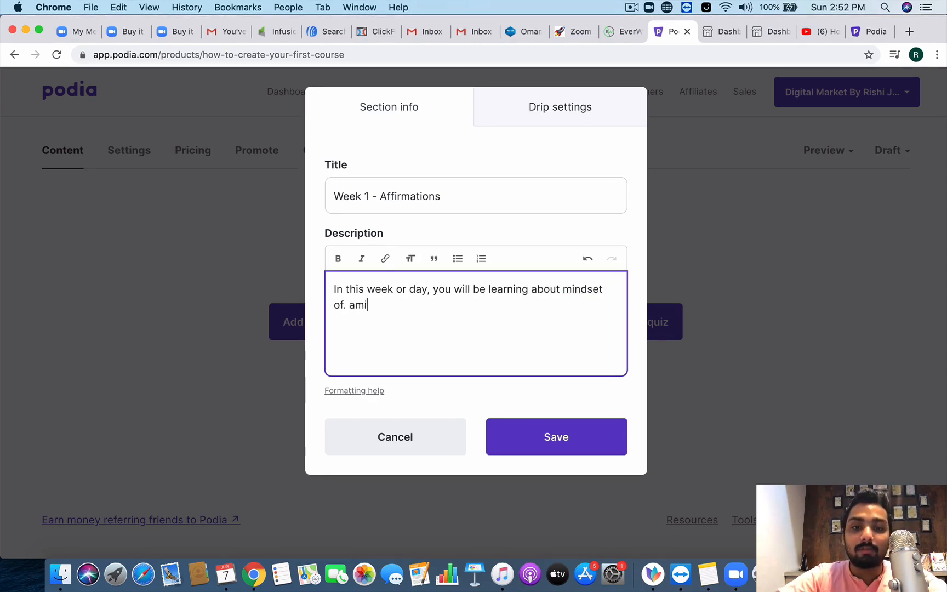
key("BackSpace")
key("BackSpace")
key("BackSpace")
key("BackSpace")
key("BackSpace")
key("BackSpace")
key("BackSpace")
type("a m")
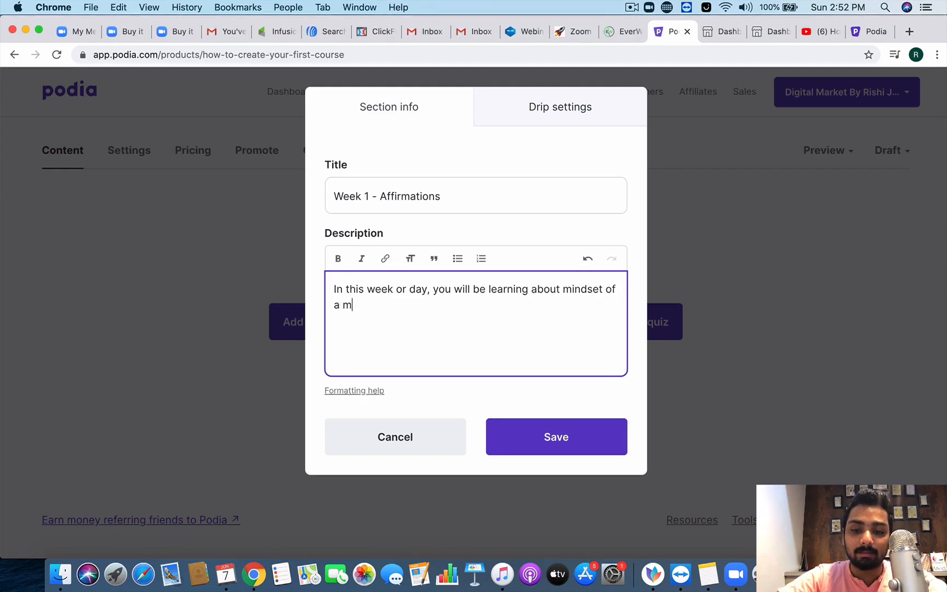
type("illionaire ")
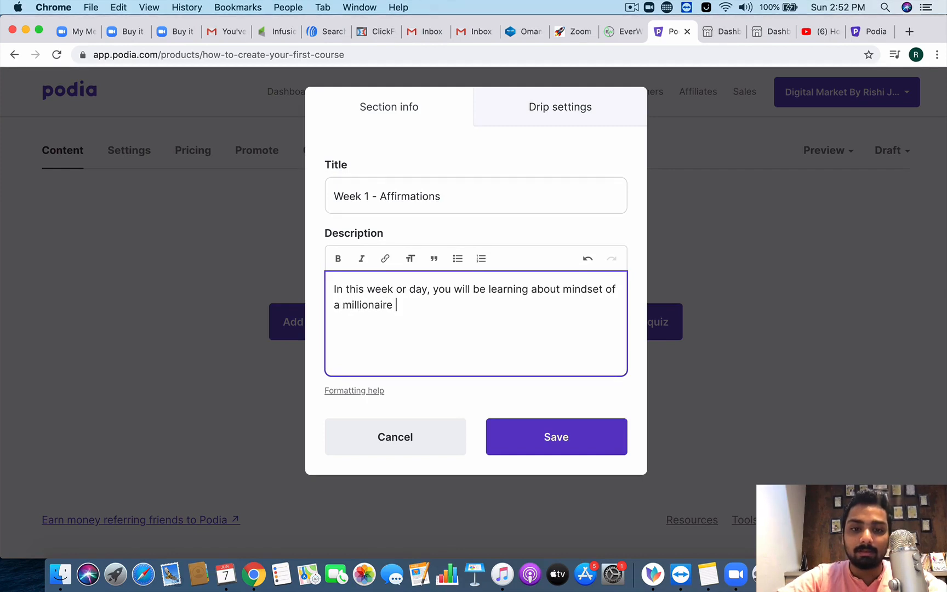
type("and so on...")
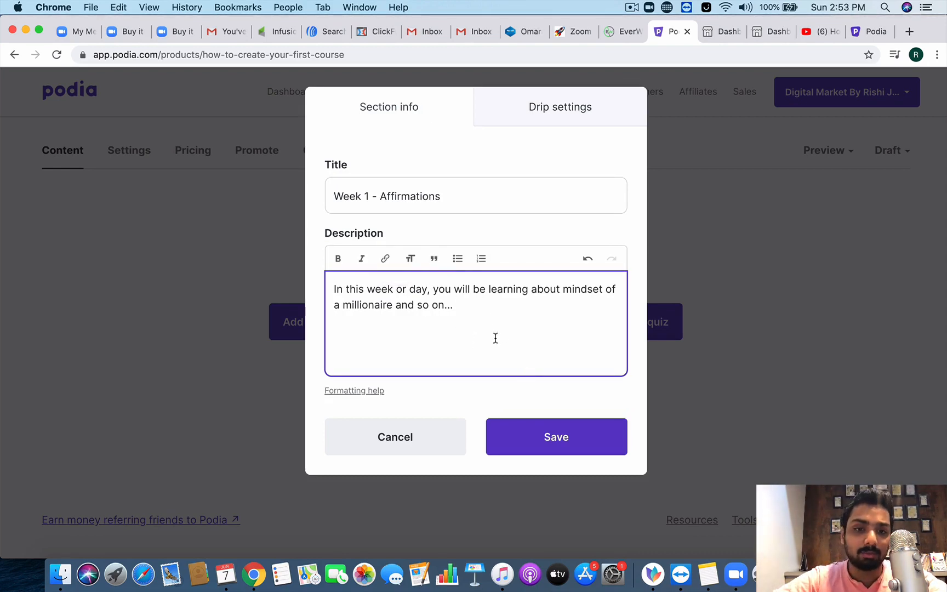
left_click(480, 258)
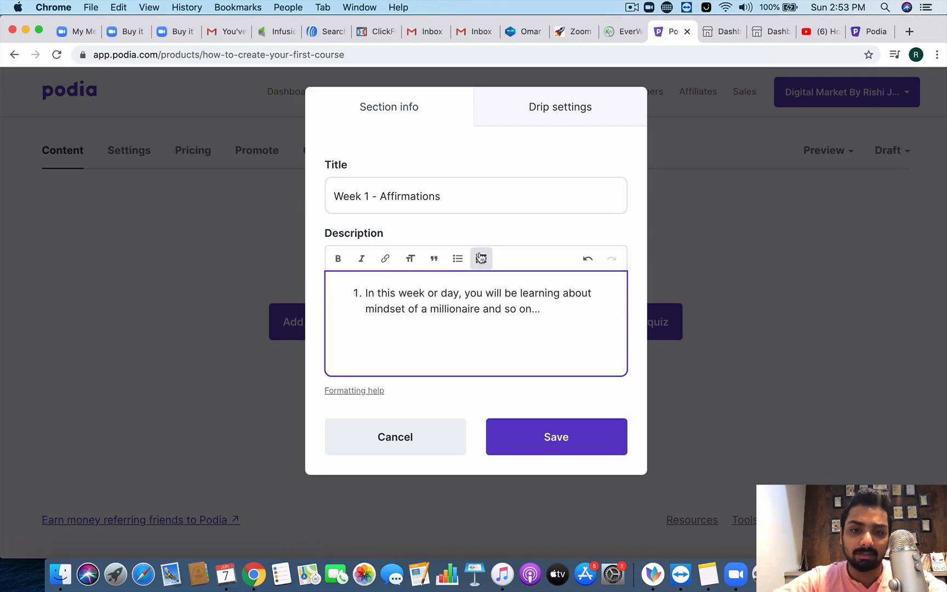
left_click(481, 258)
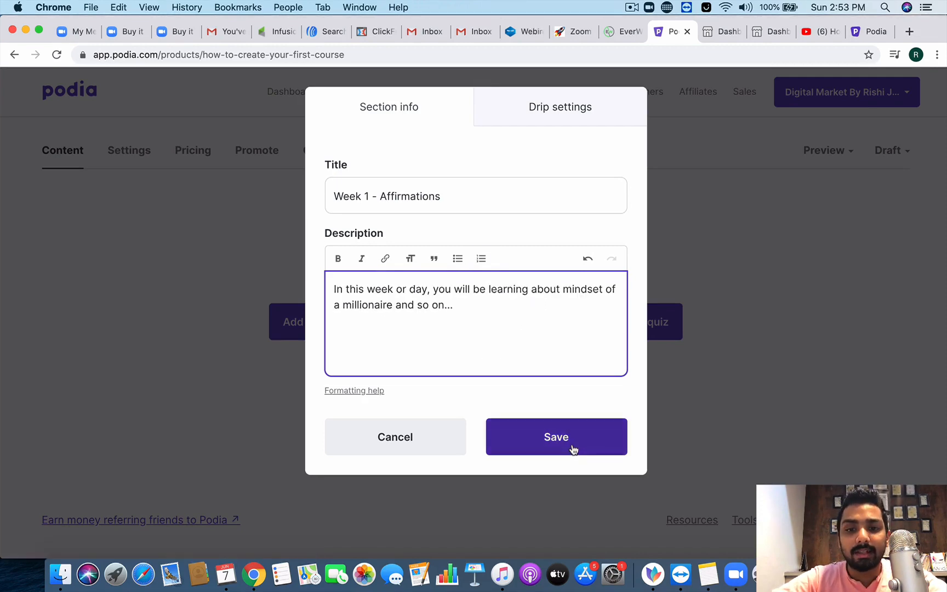
Step: Check the drip settings, leave drip release off, and save the Week 1 - Affirmations section
left_click(540, 108)
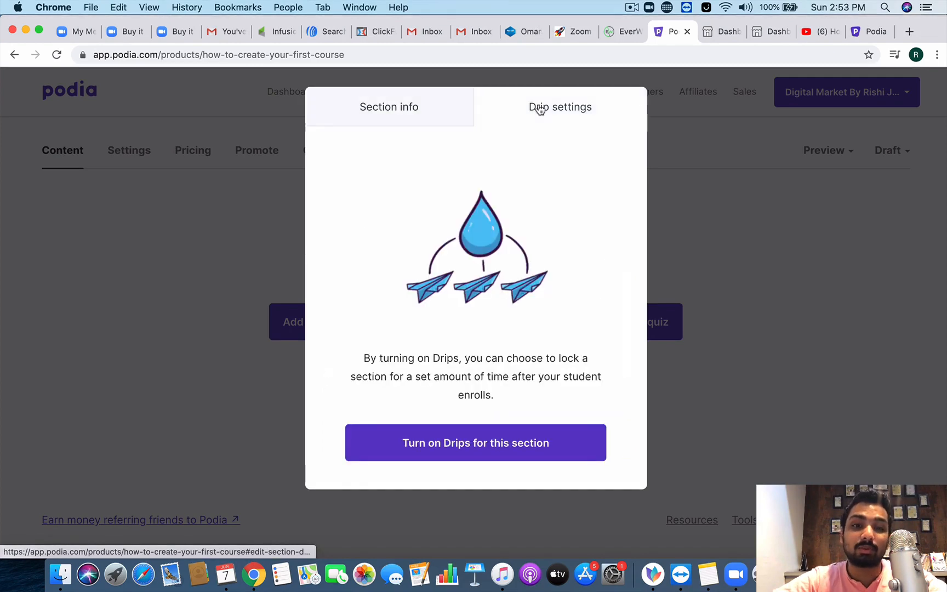
left_click(428, 115)
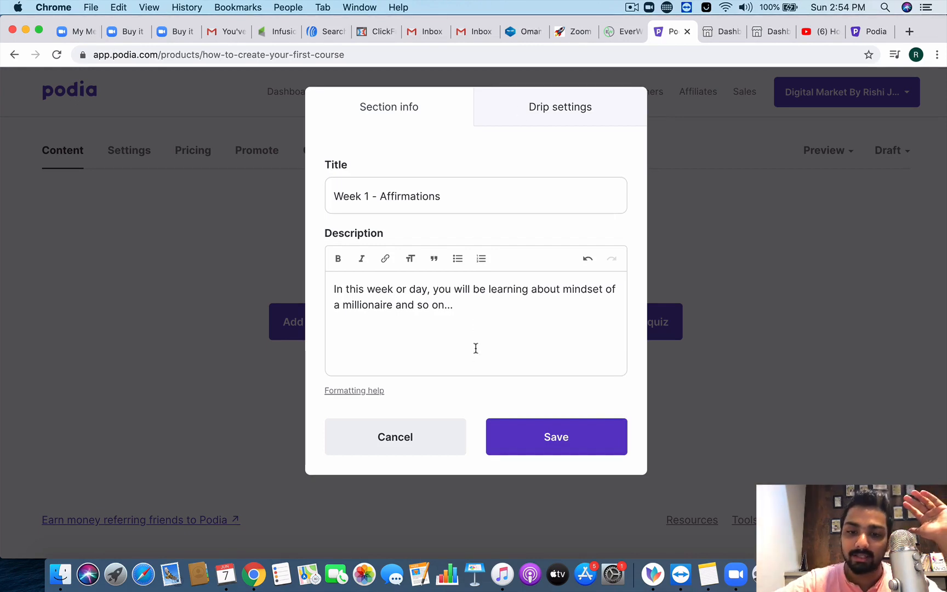
left_click(558, 438)
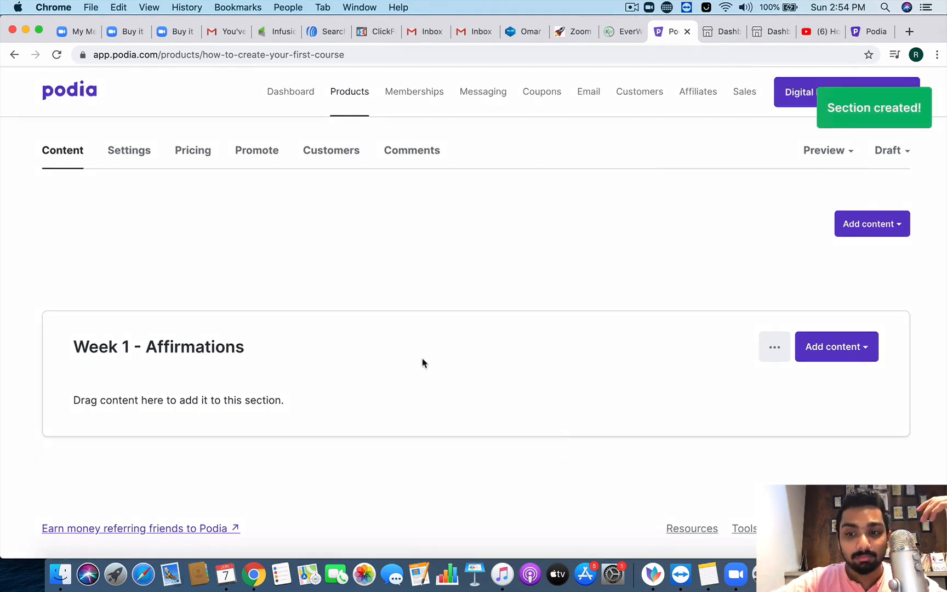
Step: Choose Add files for the Week 1 section and bring up the file browser
scroll(548, 397, "down", 1)
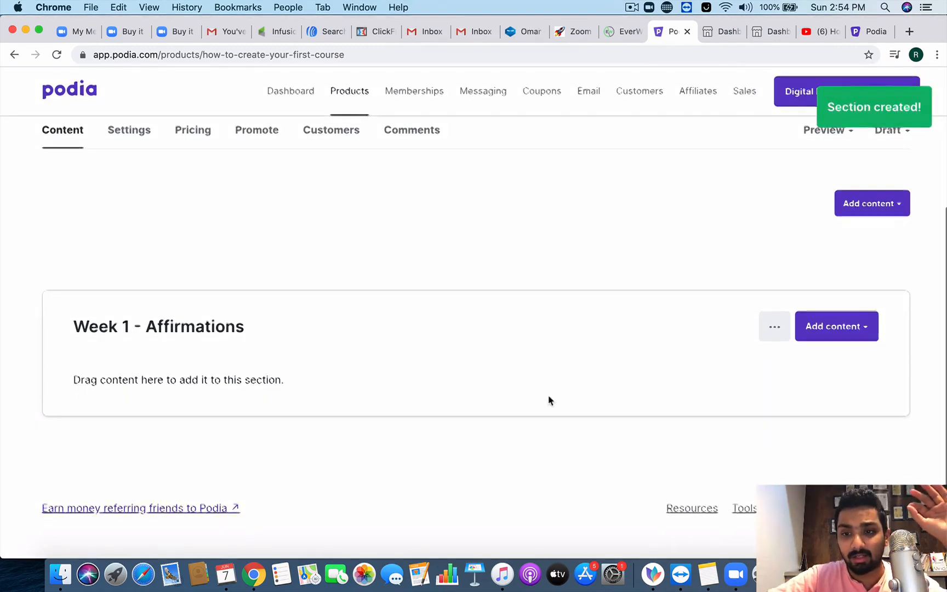
left_click(848, 336)
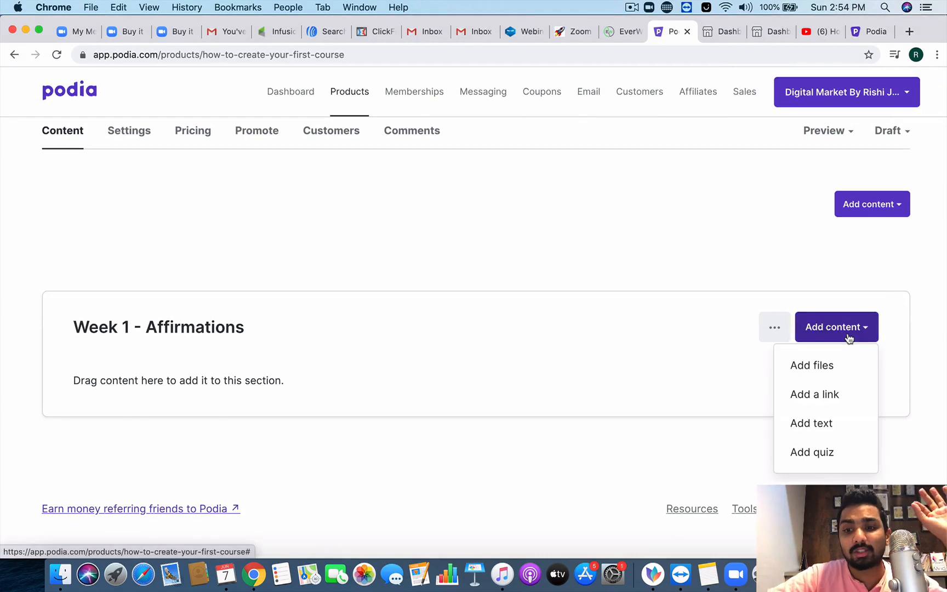
left_click(836, 371)
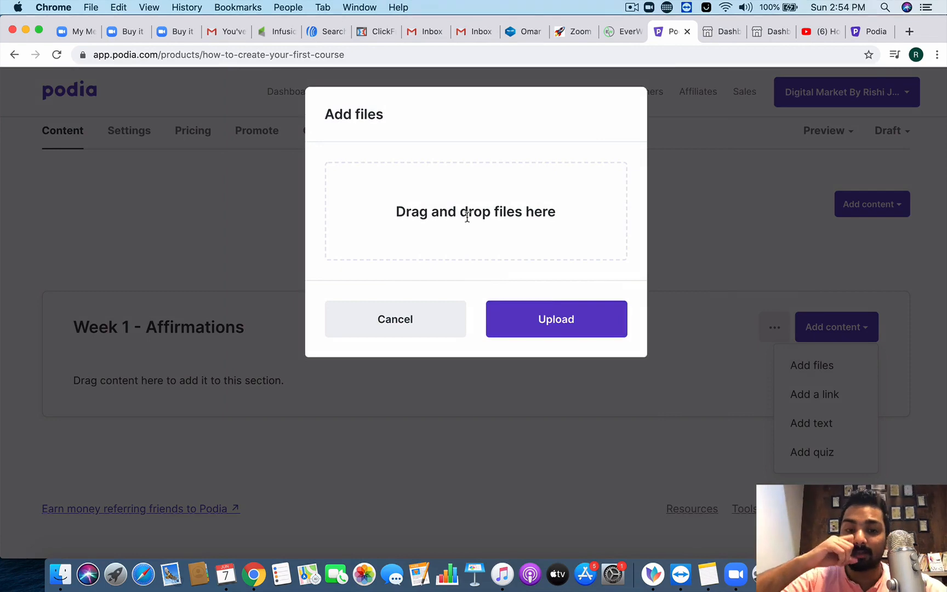
left_click(937, 54)
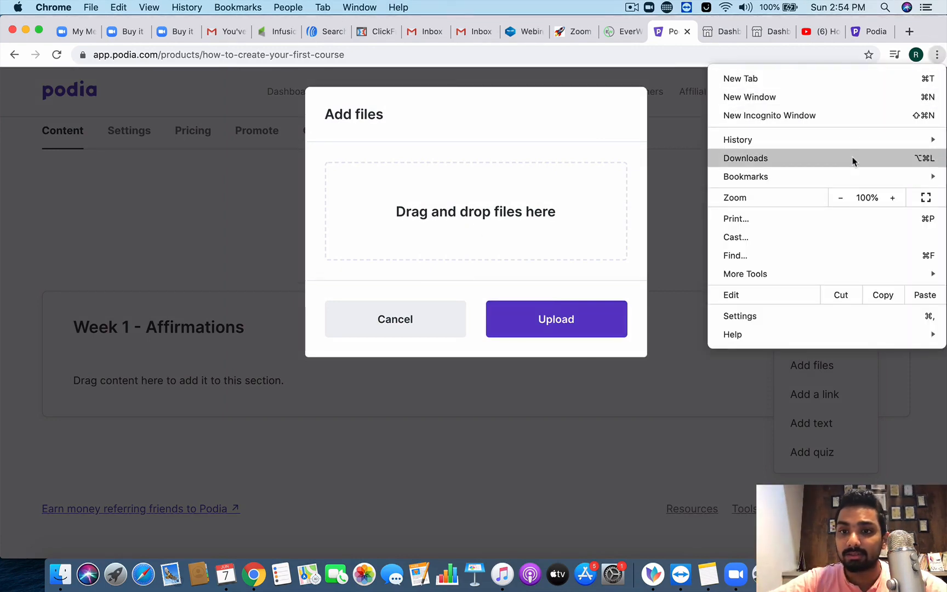
mouse_move(856, 144)
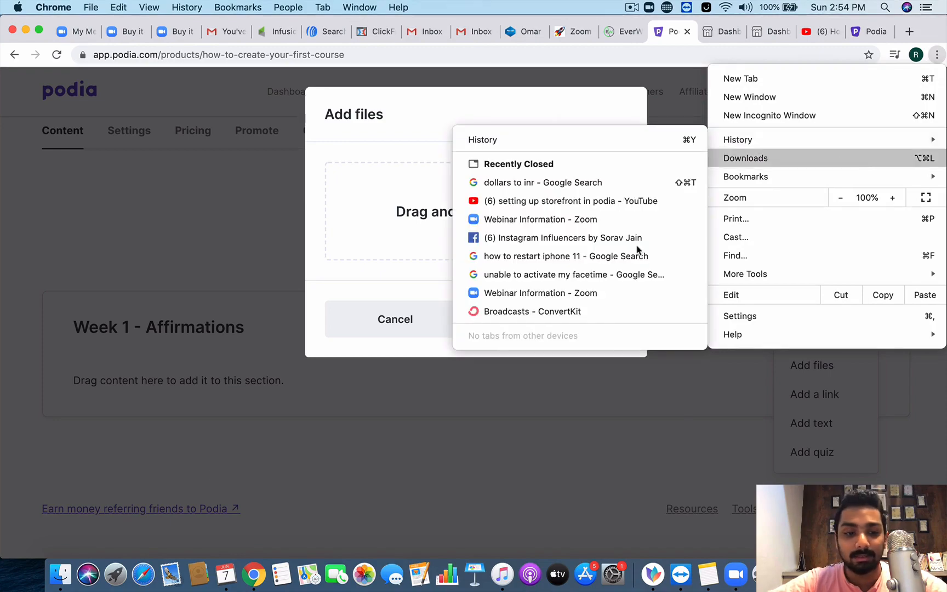
left_click(77, 553)
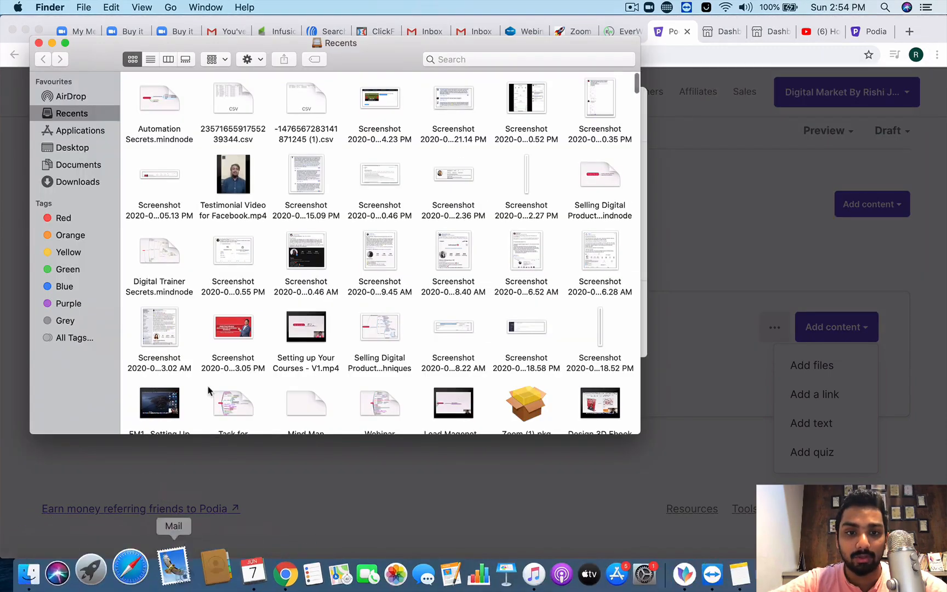
Step: Drag the testimonial .mp4 from Downloads into Podia's upload area
scroll(356, 359, "down", 2)
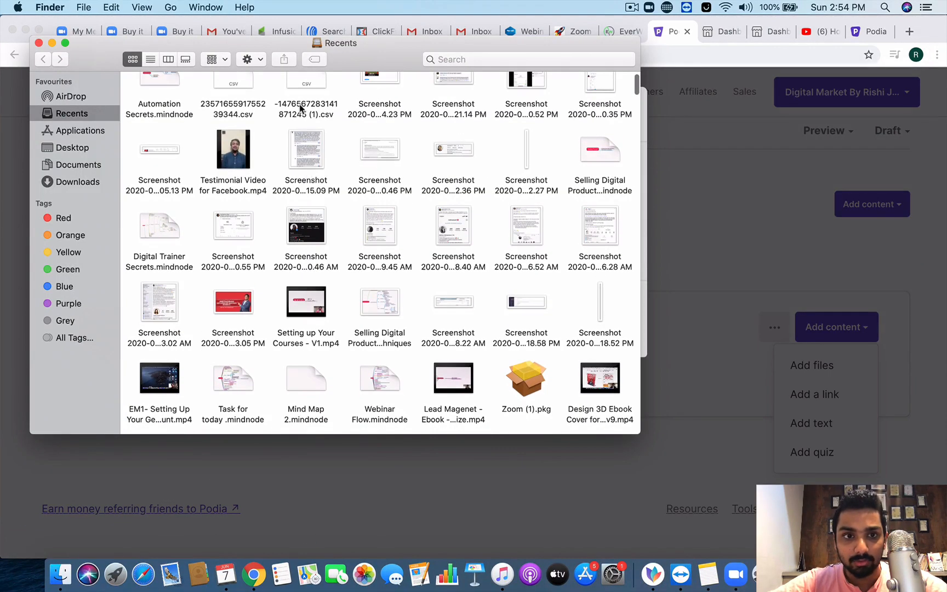
left_click_drag(353, 44, 755, 209)
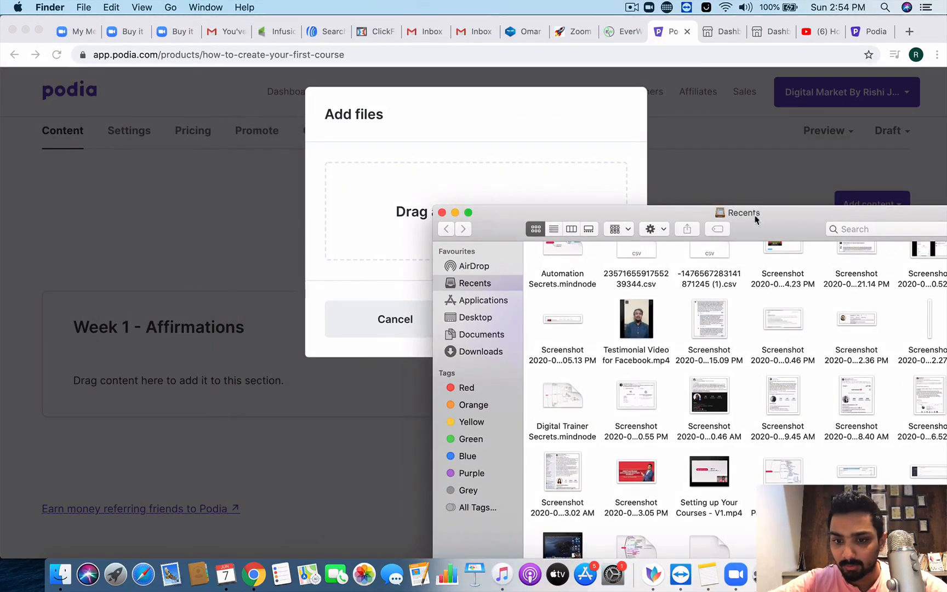
scroll(726, 421, "down", 1)
left_click(485, 355)
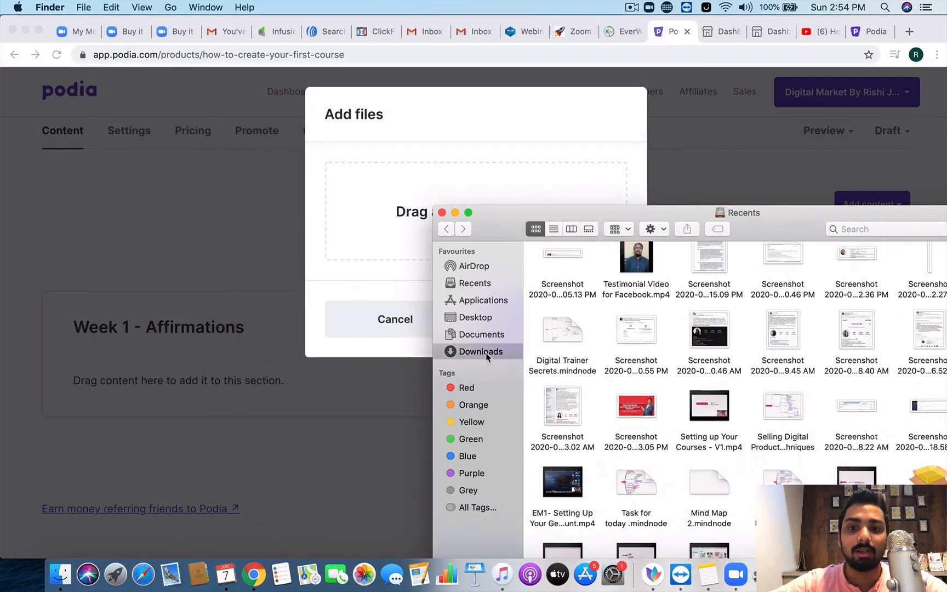
left_click(606, 318)
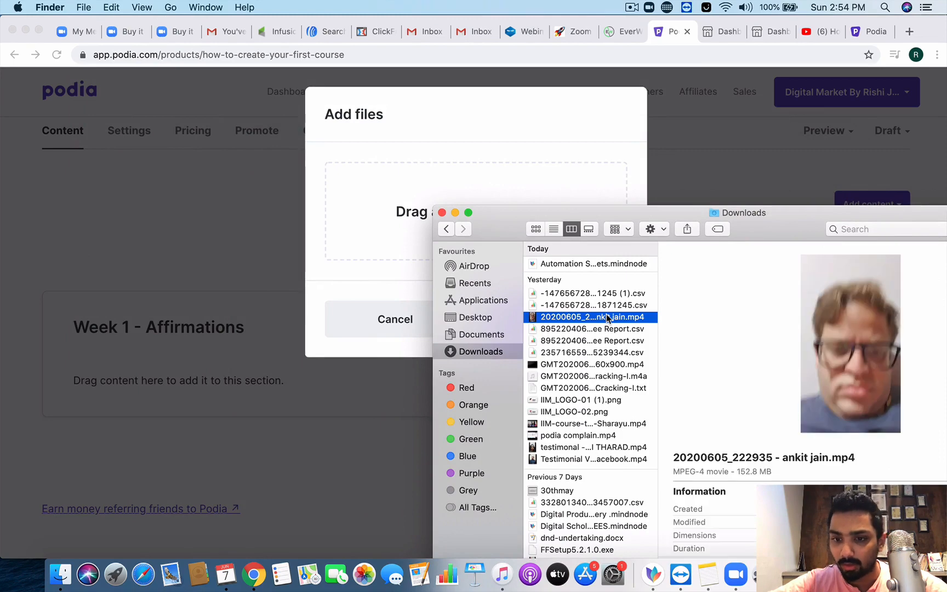
left_click(610, 365)
left_click(617, 425)
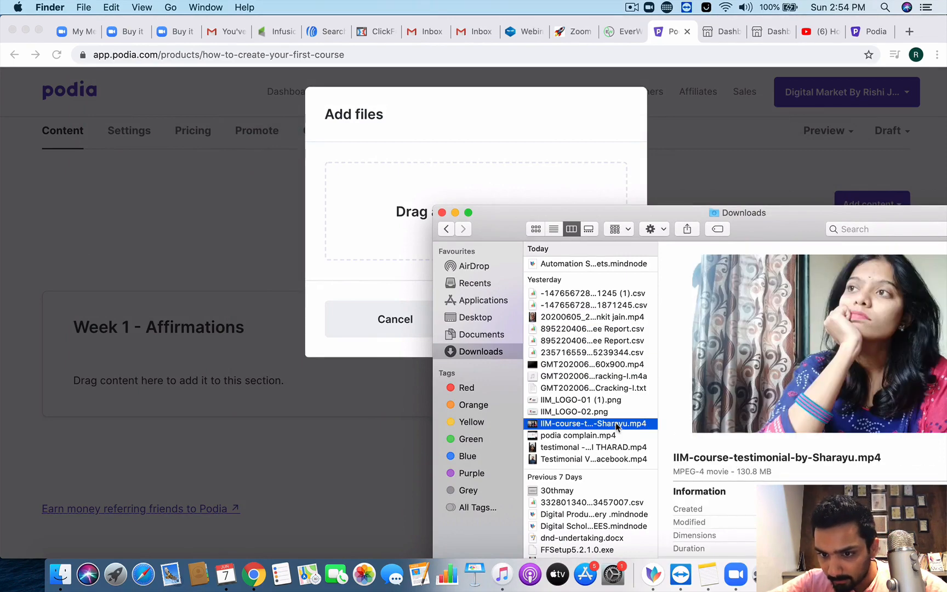
left_click(619, 448)
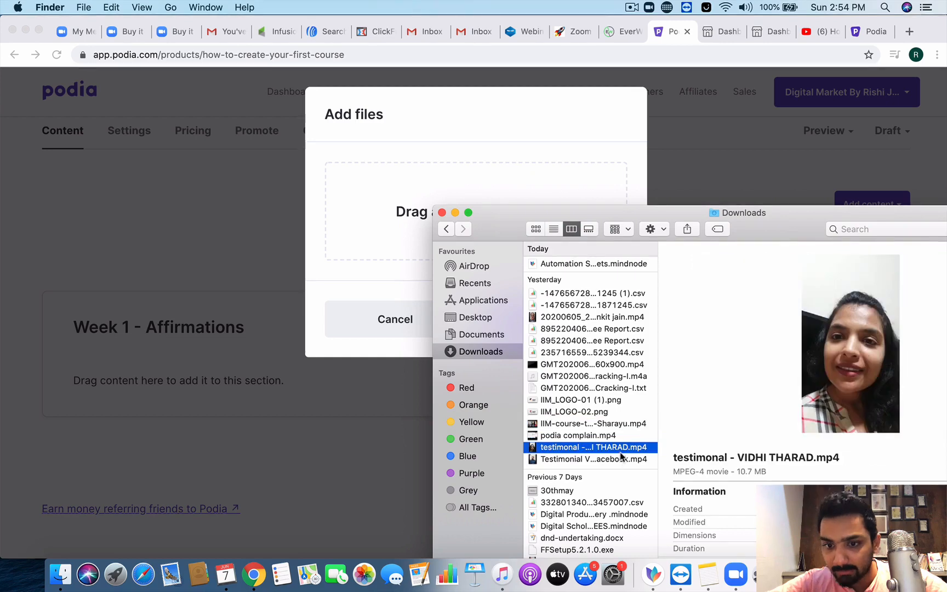
left_click_drag(620, 448, 452, 188)
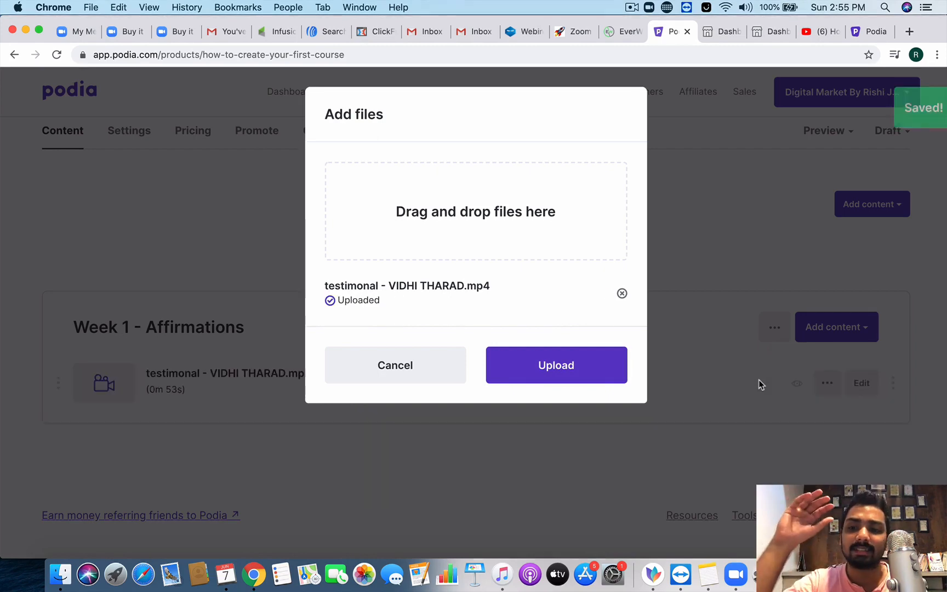
Step: Upload the 0m 53s testimonial video and open its lesson details for editing
left_click(576, 360)
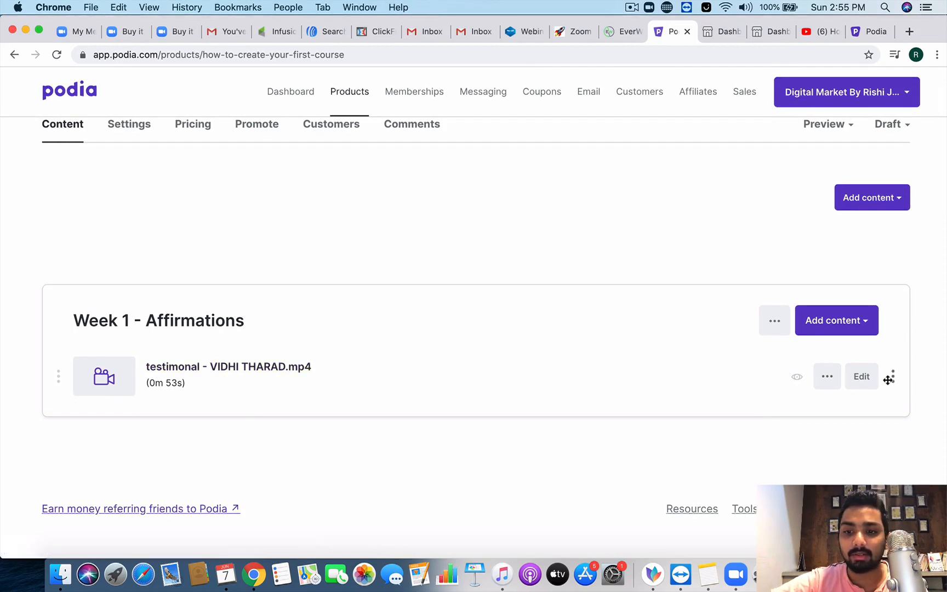
left_click(860, 377)
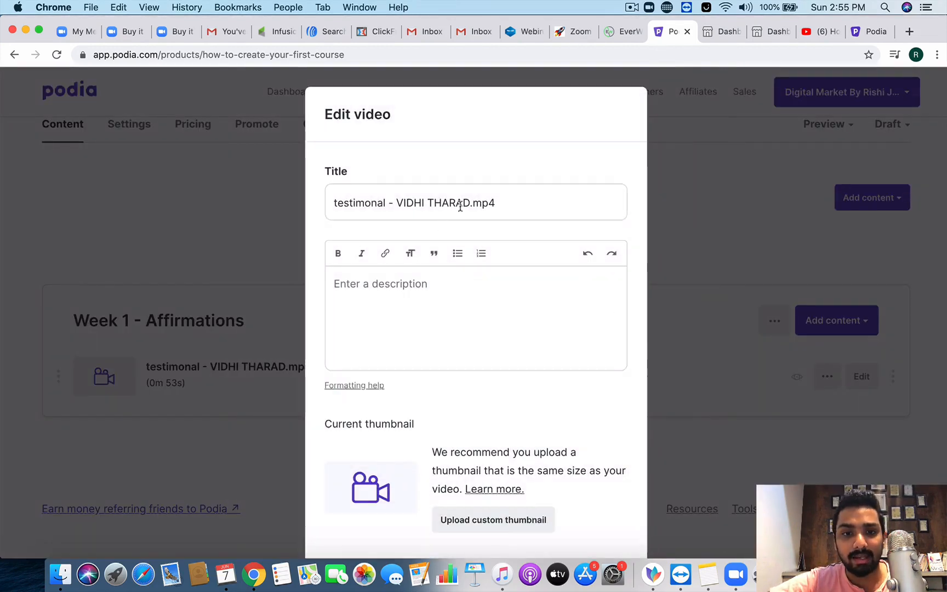
Step: Clear the file-name title and draft 'This is your first lesson title -'
left_click(465, 203)
left_click(501, 203)
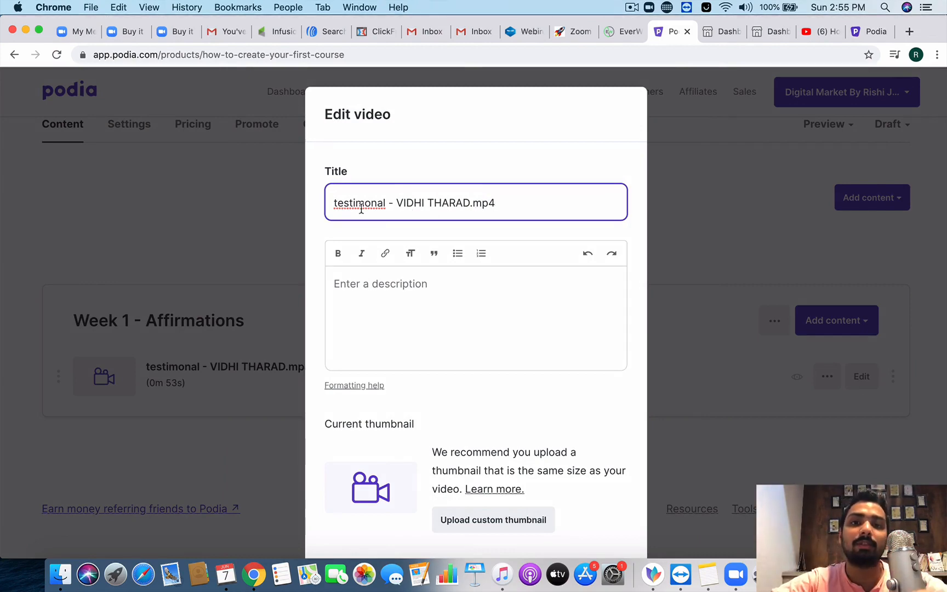
left_click_drag(518, 203, 368, 203)
key("BackSpace")
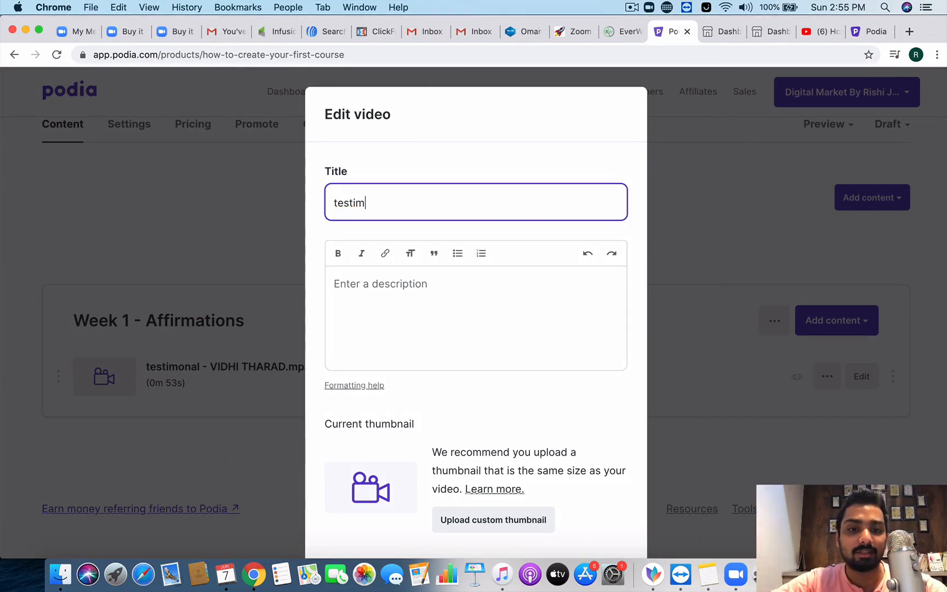
key("BackSpace")
key("BackSpace")
type("TH")
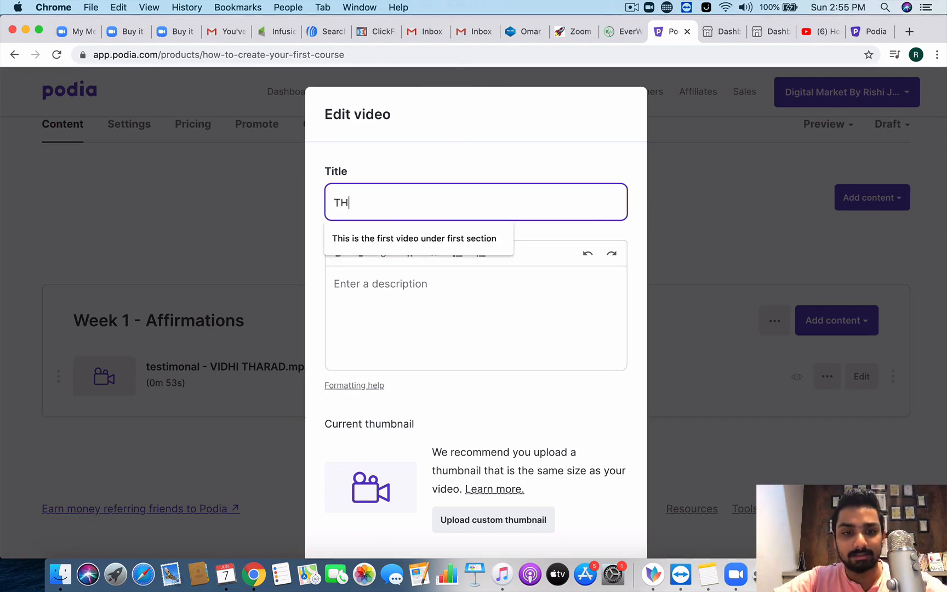
key("BackSpace")
key("BackSpace")
key("BackSpace")
type("his is")
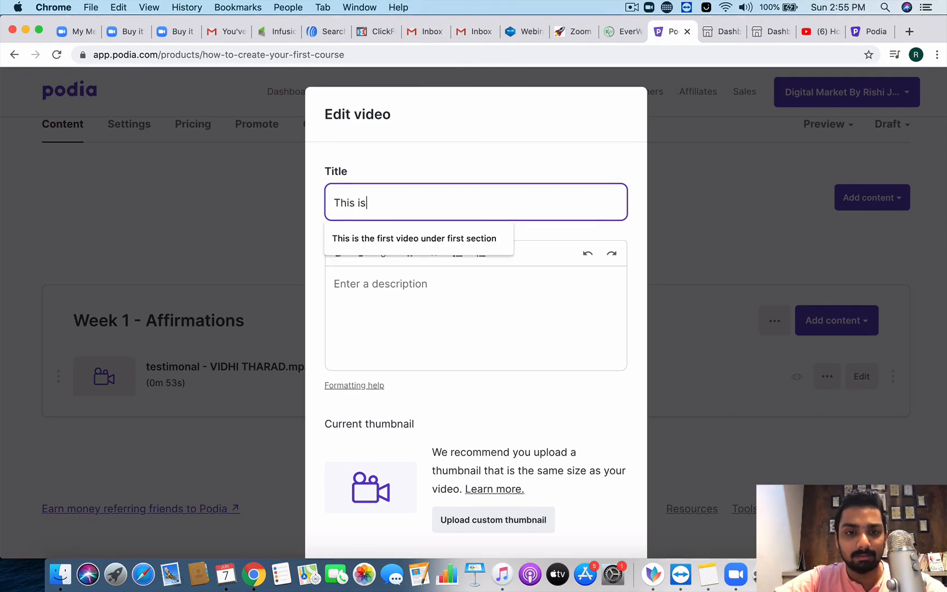
type(" your first lesson t")
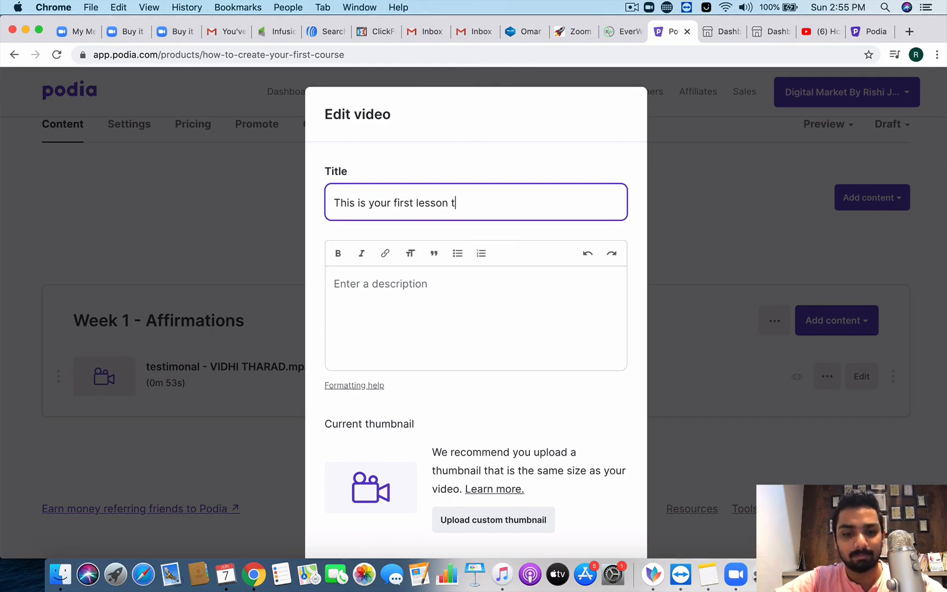
type("itle -")
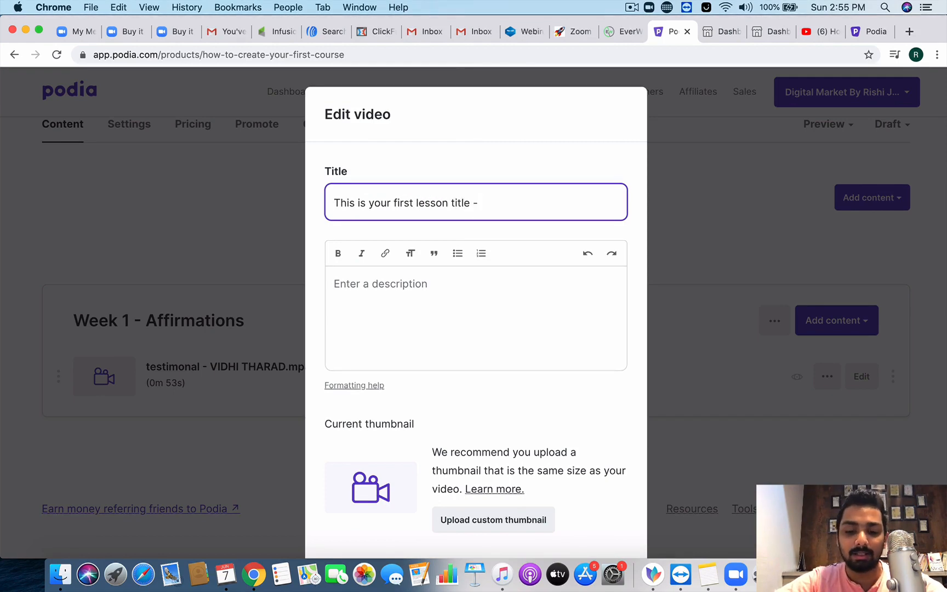
Step: Retitle the video lesson 'Millionaire Mindset [ Download PDF'
key("BackSpace")
key("BackSpace")
key("BackSpace")
key("BackSpace")
key("BackSpace")
key("BackSpace")
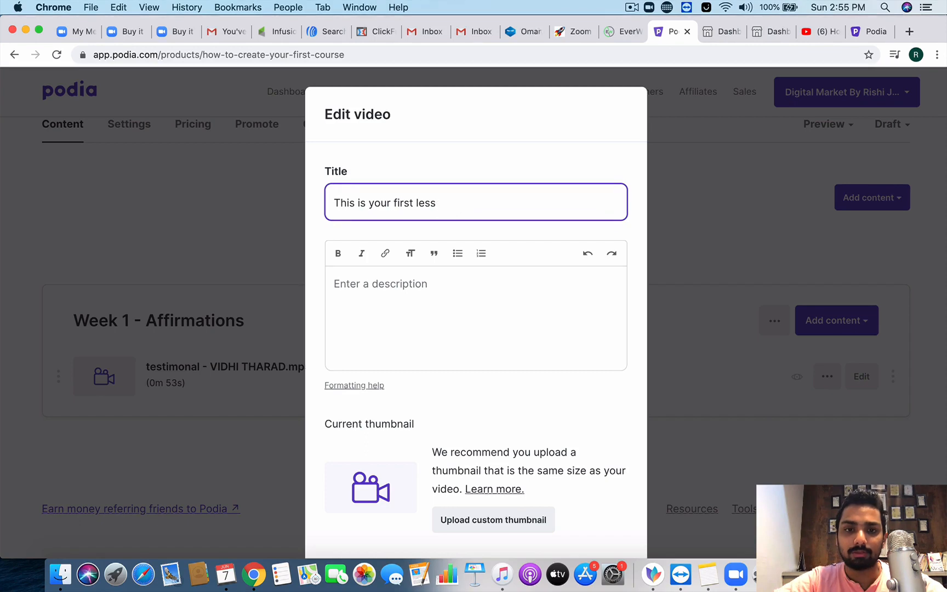
key("BackSpace")
key("BackSpace")
key("BackSpace")
key("BackSpace")
key("BackSpace")
key("BackSpace")
key("BackSpace")
key("BackSpace")
key("BackSpace")
key("BackSpace")
key("BackSpace")
key("BackSpace")
key("BackSpace")
key("BackSpace")
key("BackSpace")
key("BackSpace")
key("BackSpace")
type("Millionair")
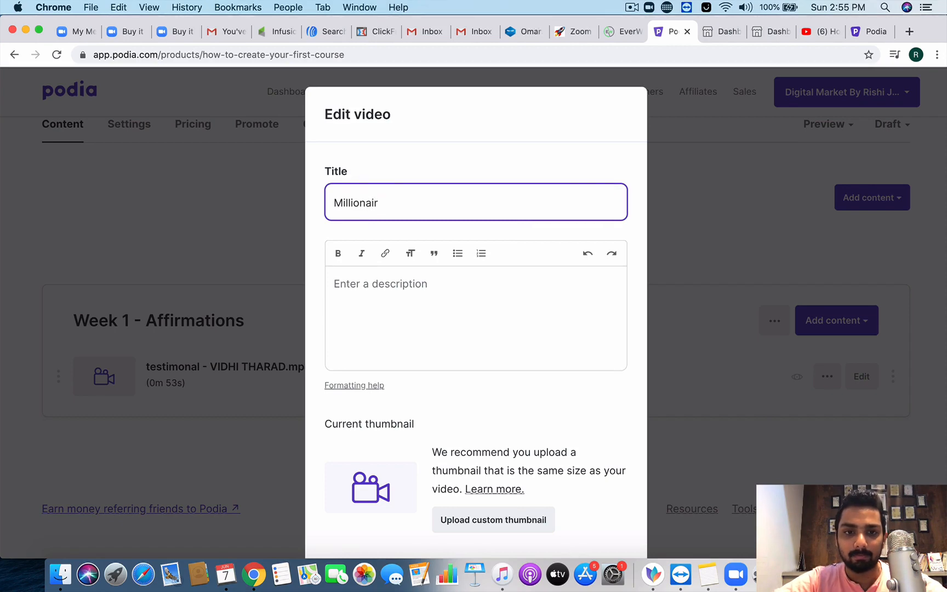
type("e Minde")
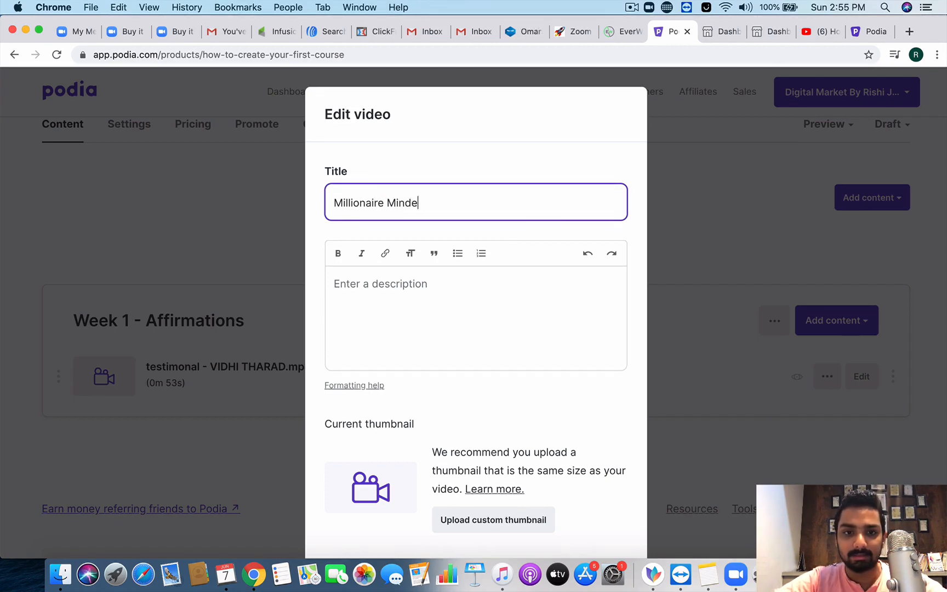
key("BackSpace")
type("set [ Dow")
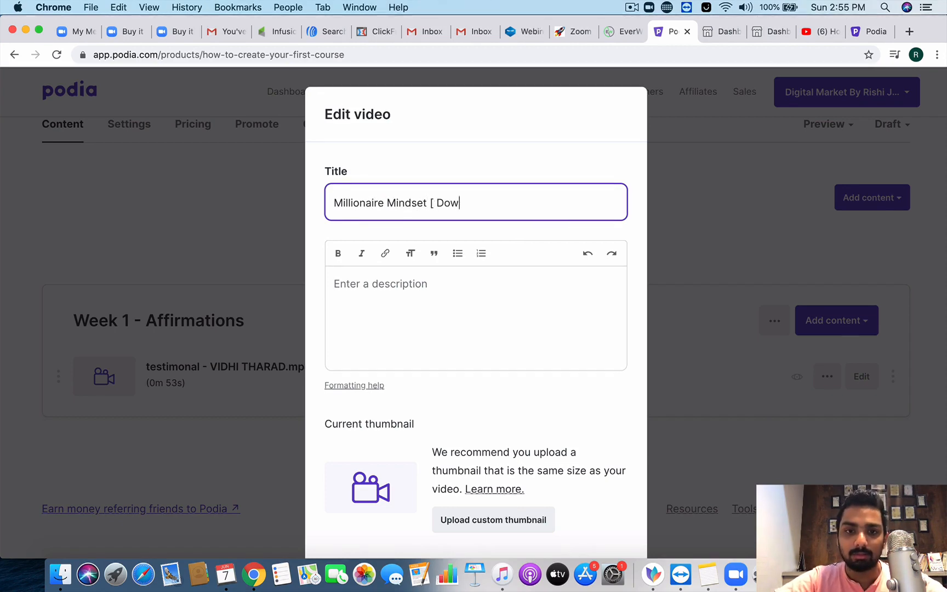
type("nload PDS")
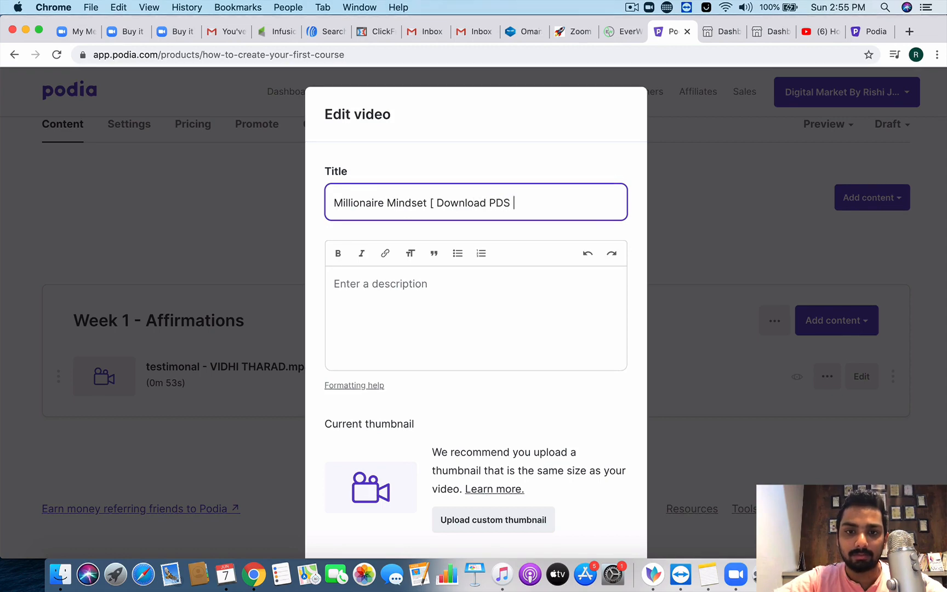
key("BackSpace")
key("BackSpace")
type("F [")
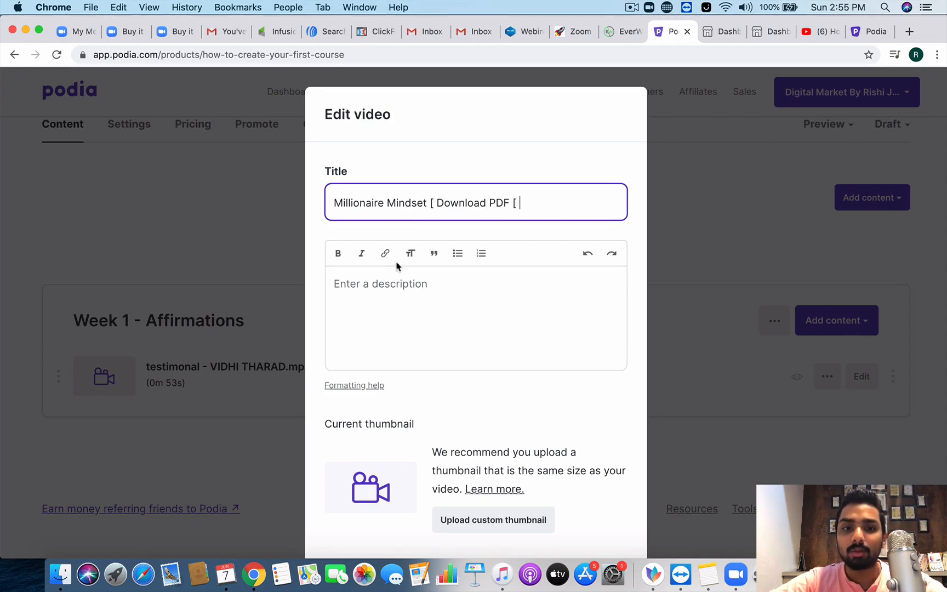
left_click(395, 297)
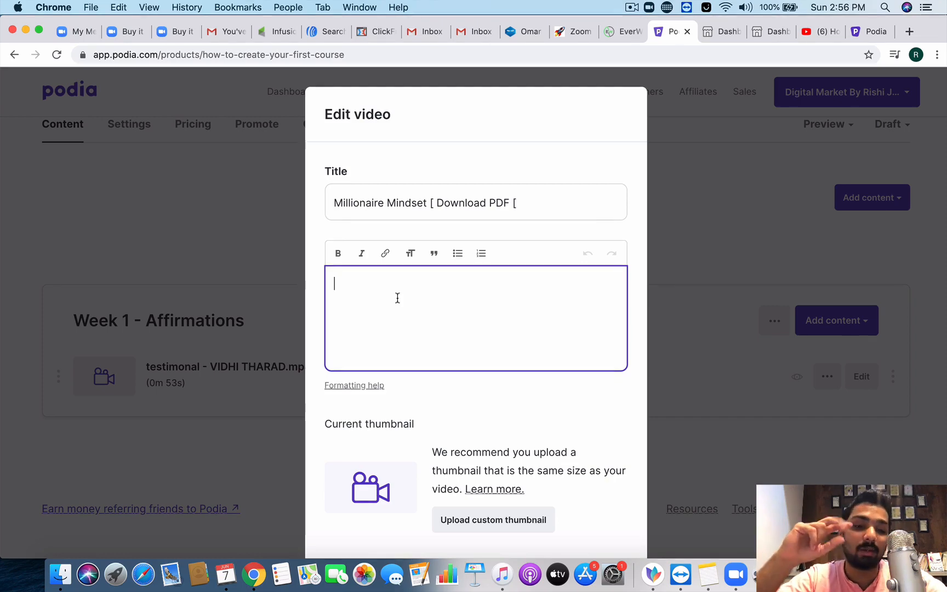
Step: Write the description '1) What is the importance of this lesson' and '2) What will they get out of it!'
type("1) Wh")
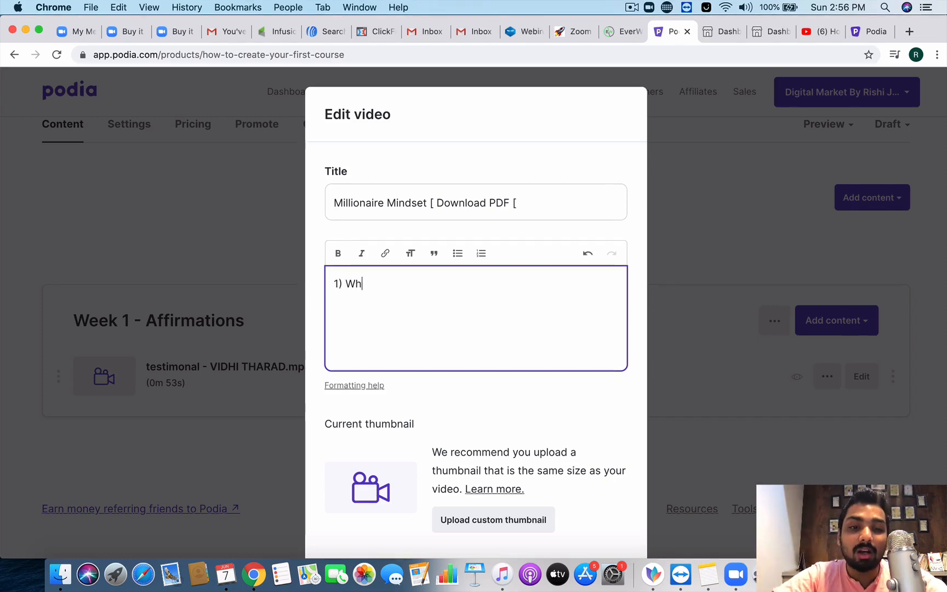
type("at is the impo")
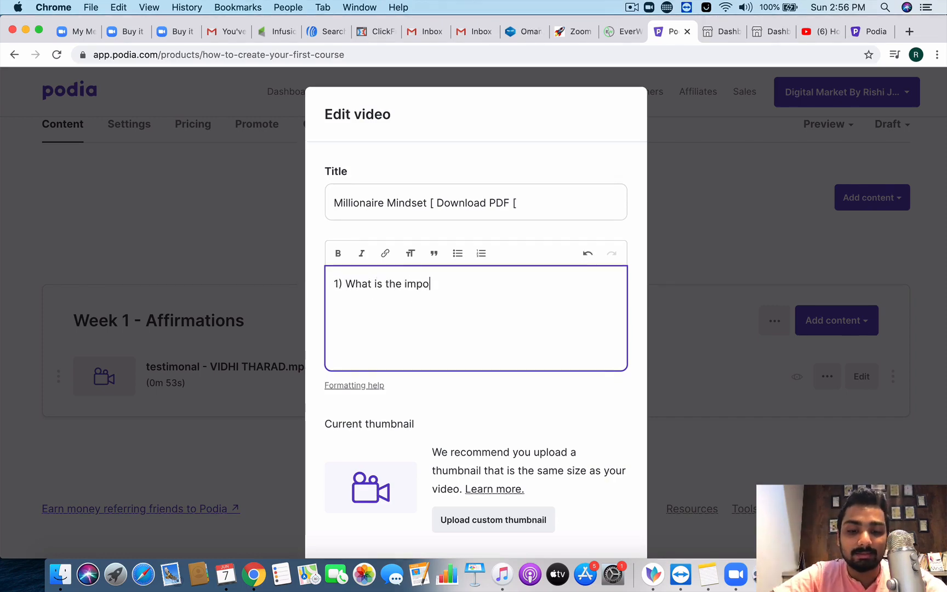
type("rtance of this lesson")
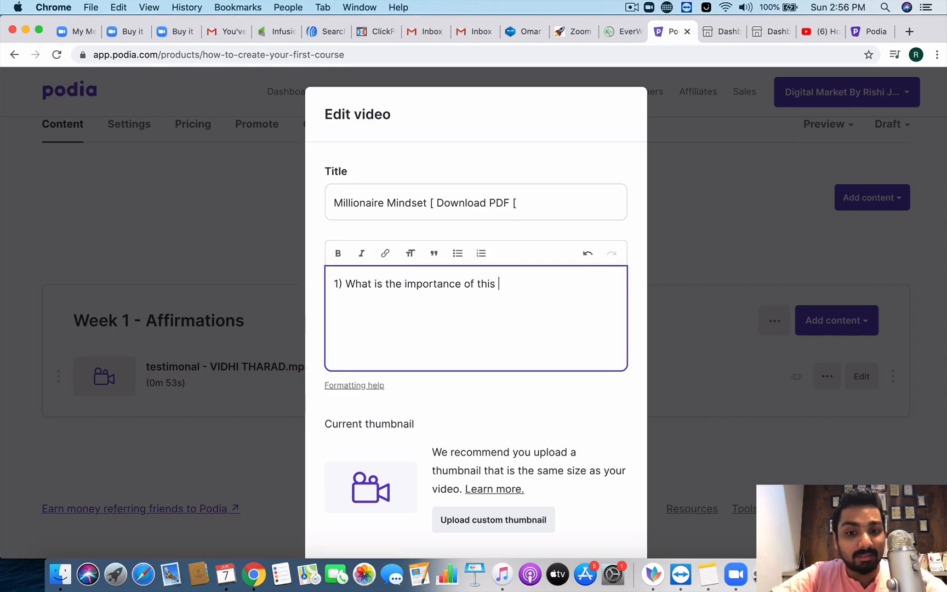
key("Return")
type("2) ")
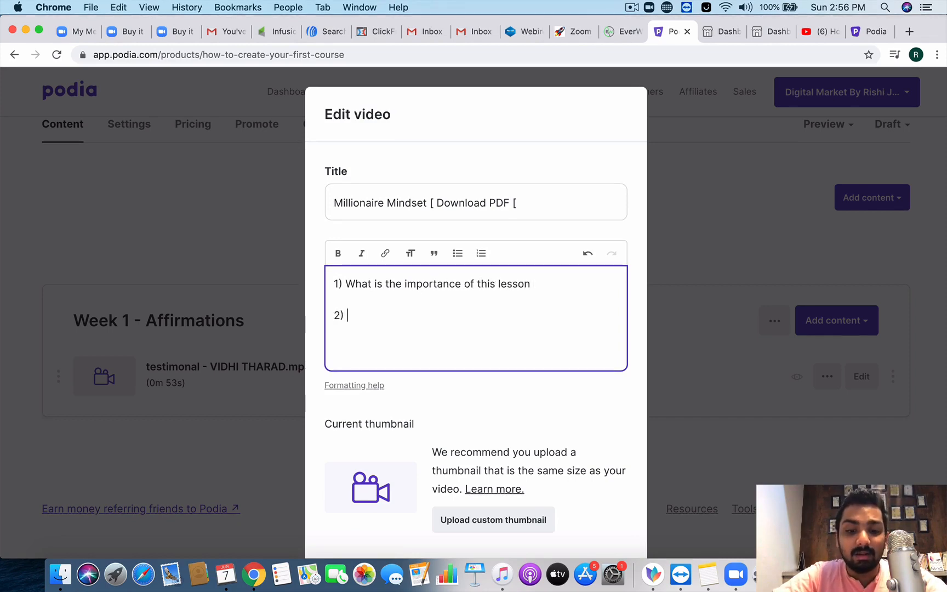
type("What will they")
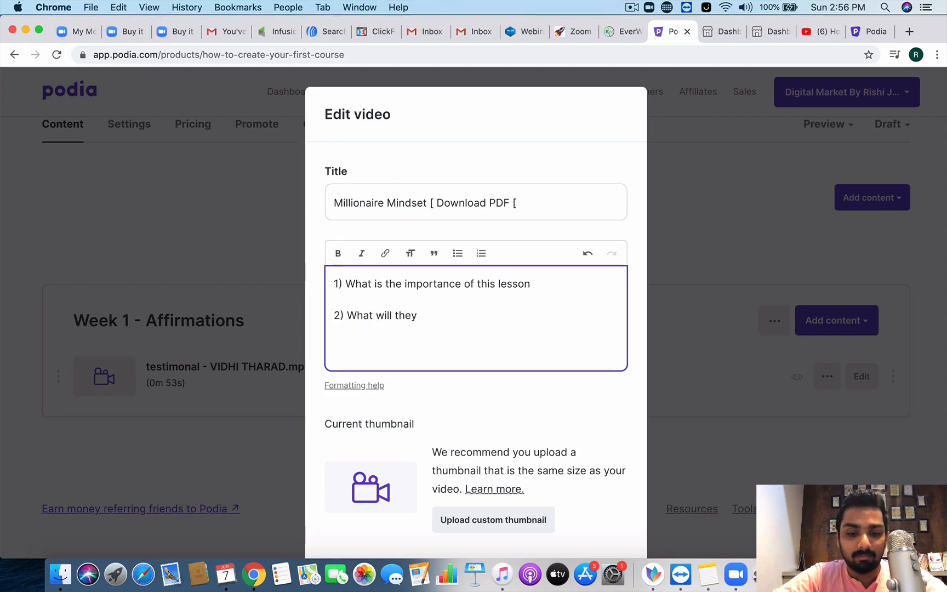
type("of it!")
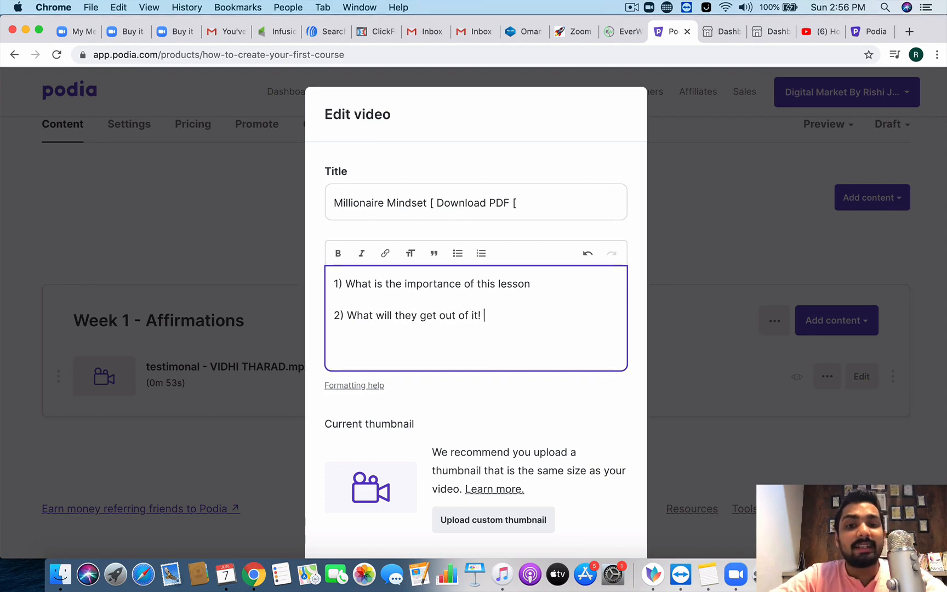
left_click(508, 406)
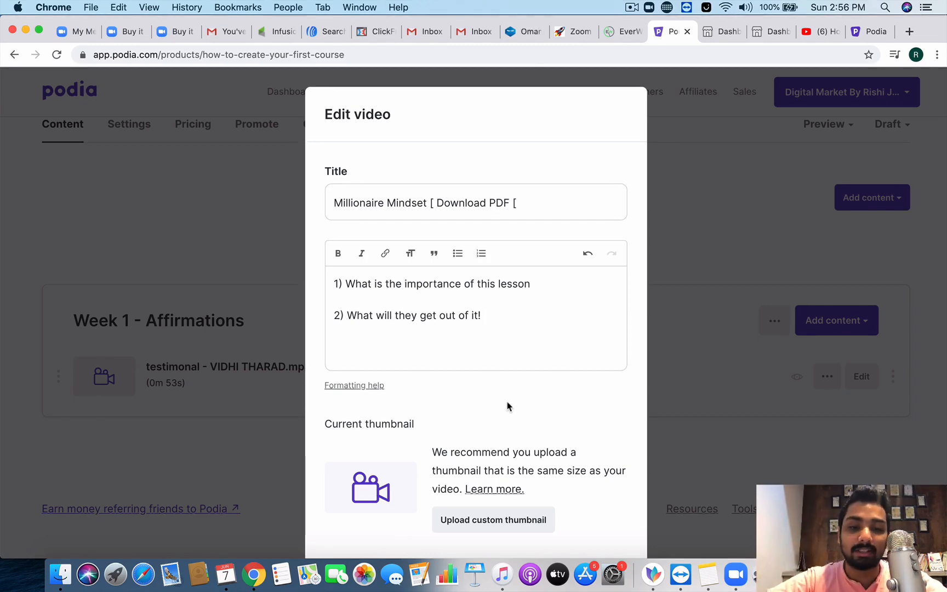
scroll(508, 405, "down", 2)
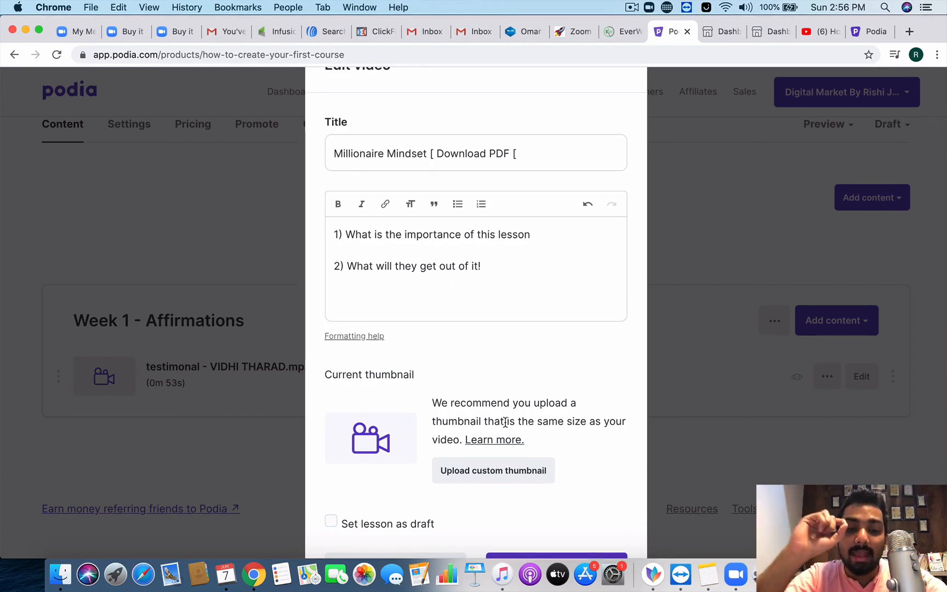
scroll(505, 422, "down", 1)
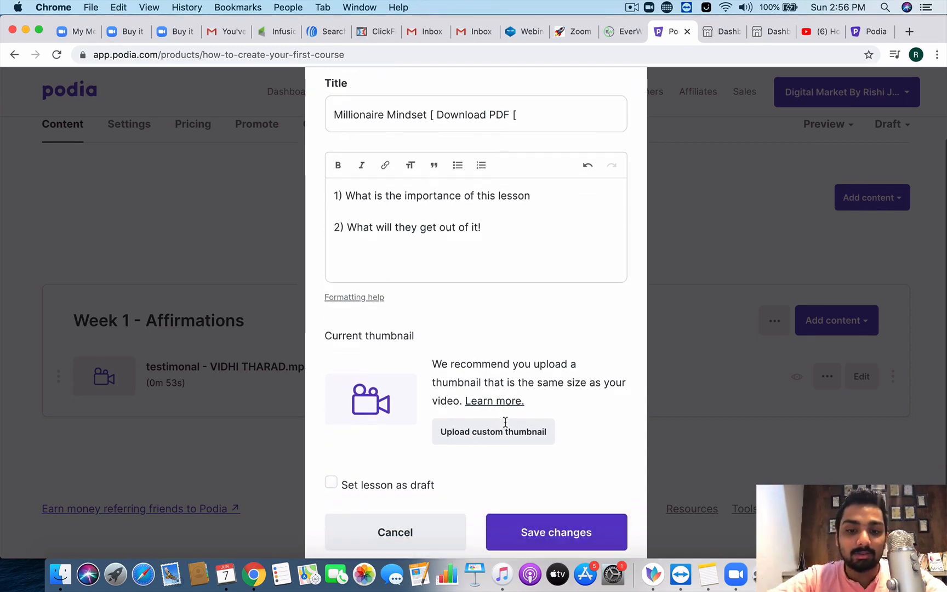
Step: Open Canva in a new tab and go to its template gallery
left_click(909, 32)
type("canv")
key("Return")
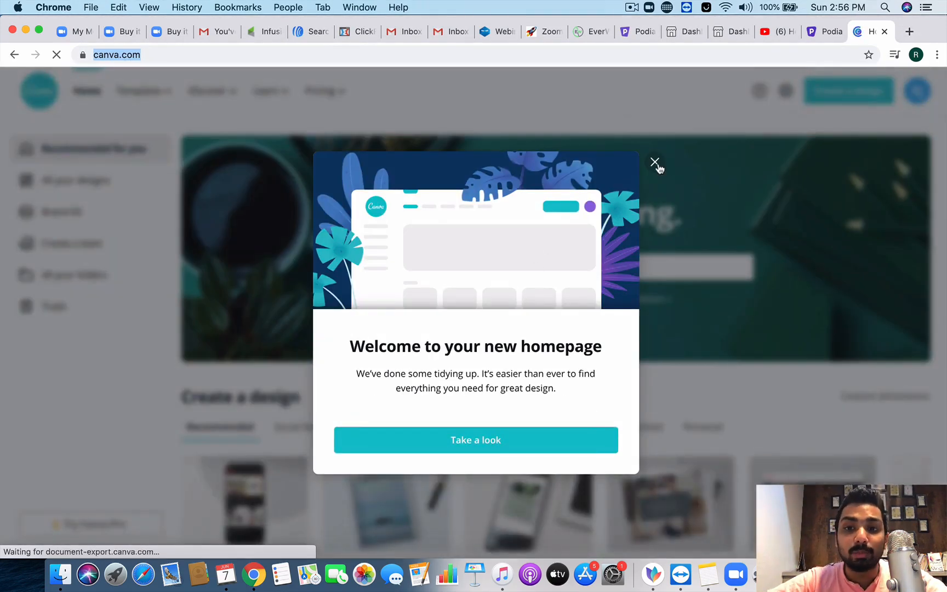
left_click(655, 163)
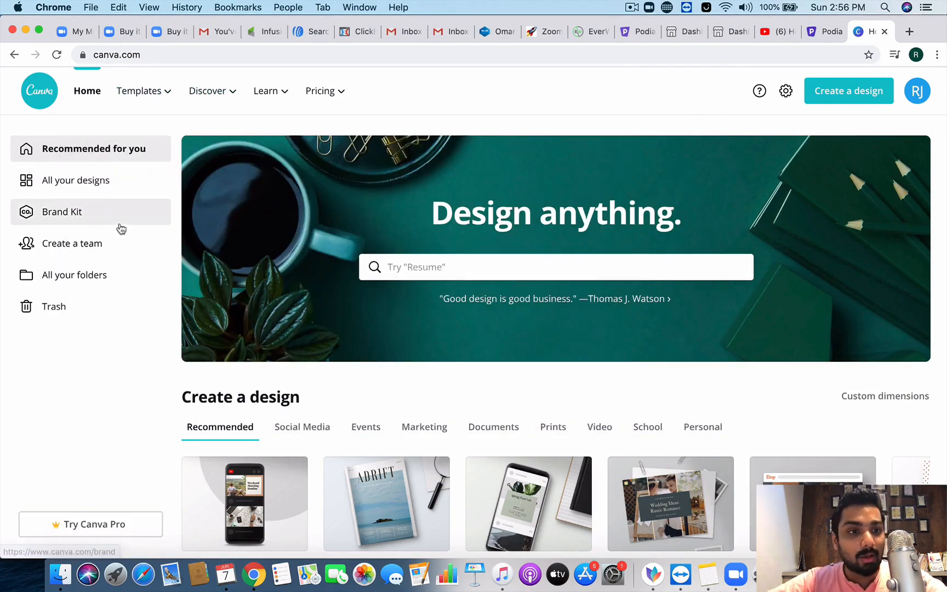
left_click(88, 182)
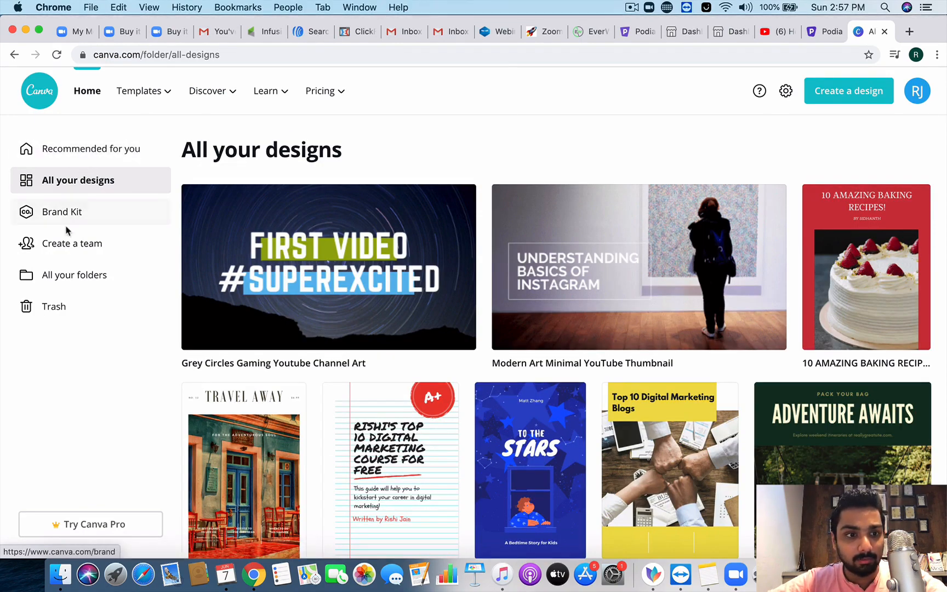
left_click(136, 94)
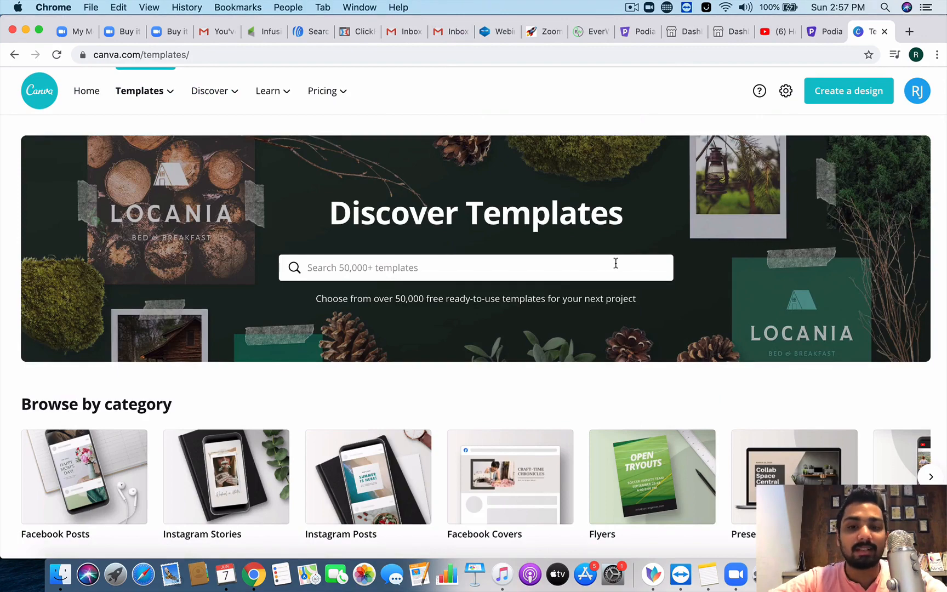
Step: Search Canva for YouTube Thumbnails templates and browse down to the orange SAFARI design
left_click(615, 264)
type("youtube")
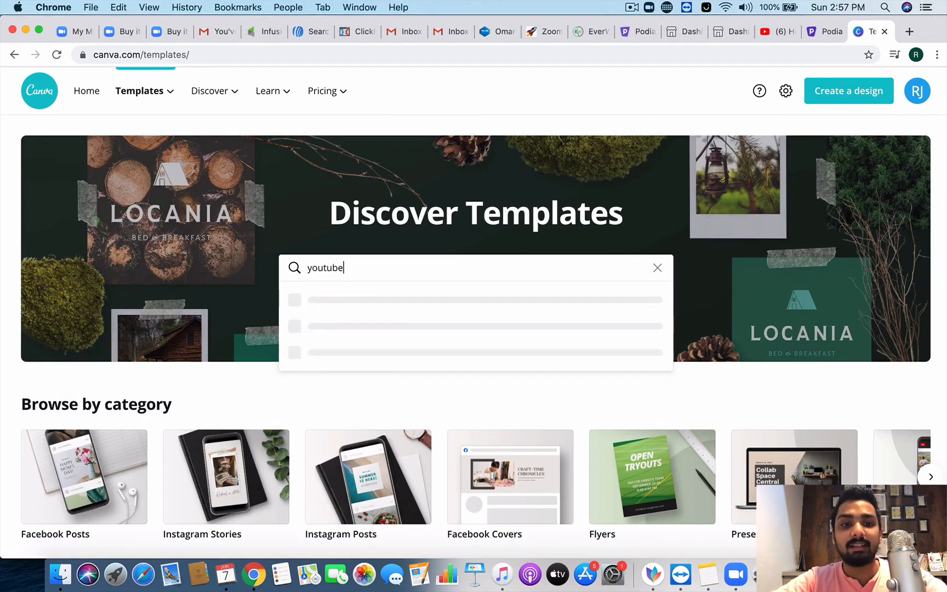
left_click(535, 329)
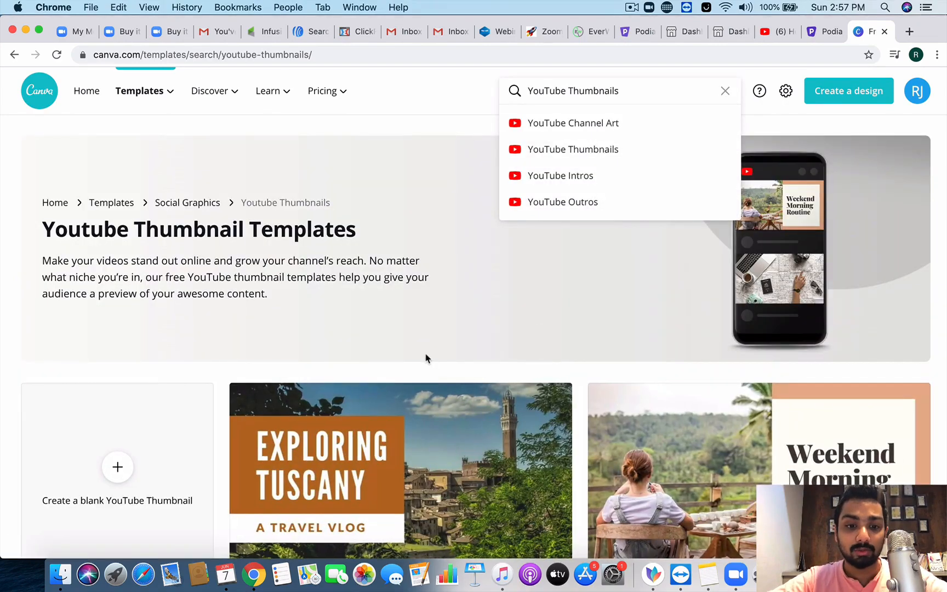
scroll(426, 357, "down", 15)
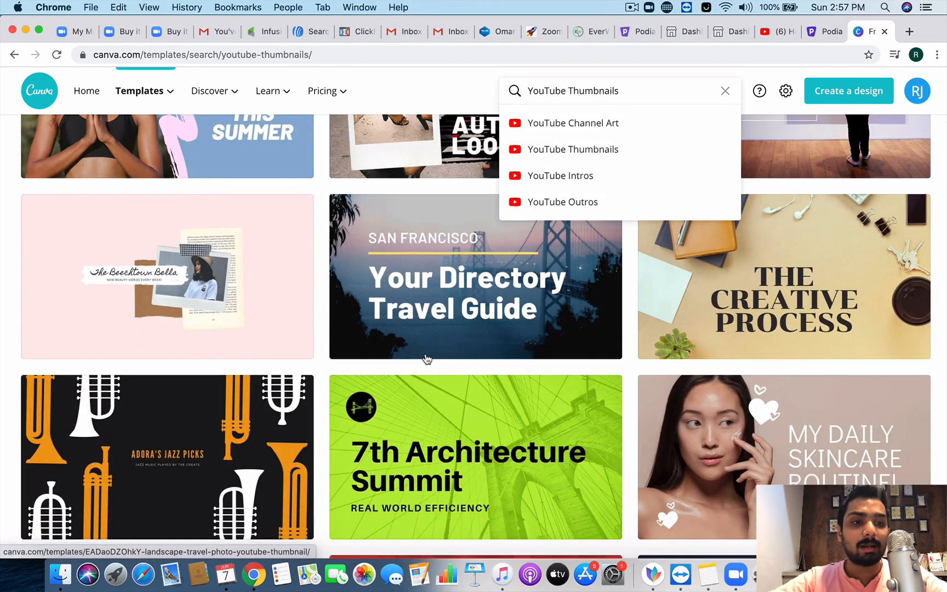
scroll(427, 357, "down", 3)
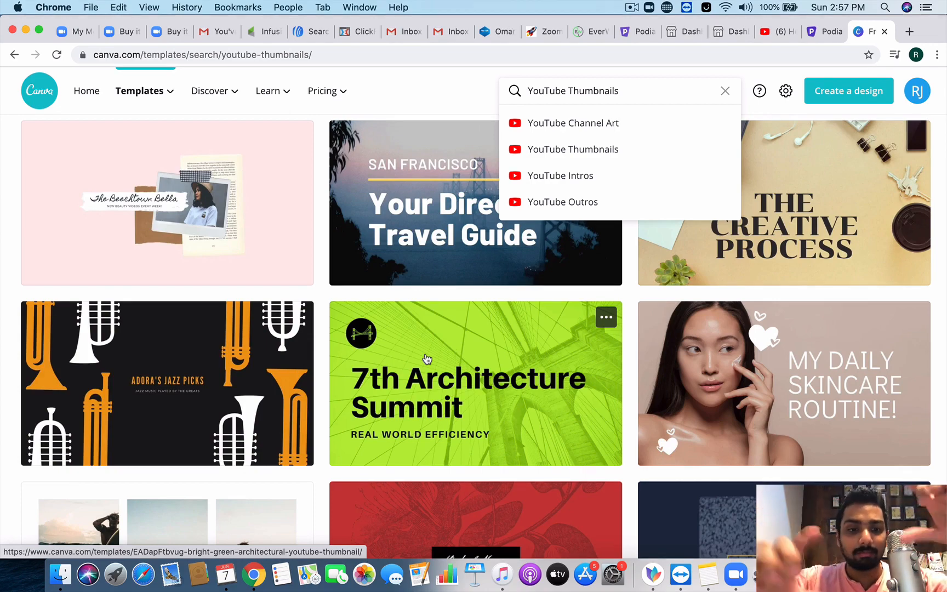
left_click(415, 341)
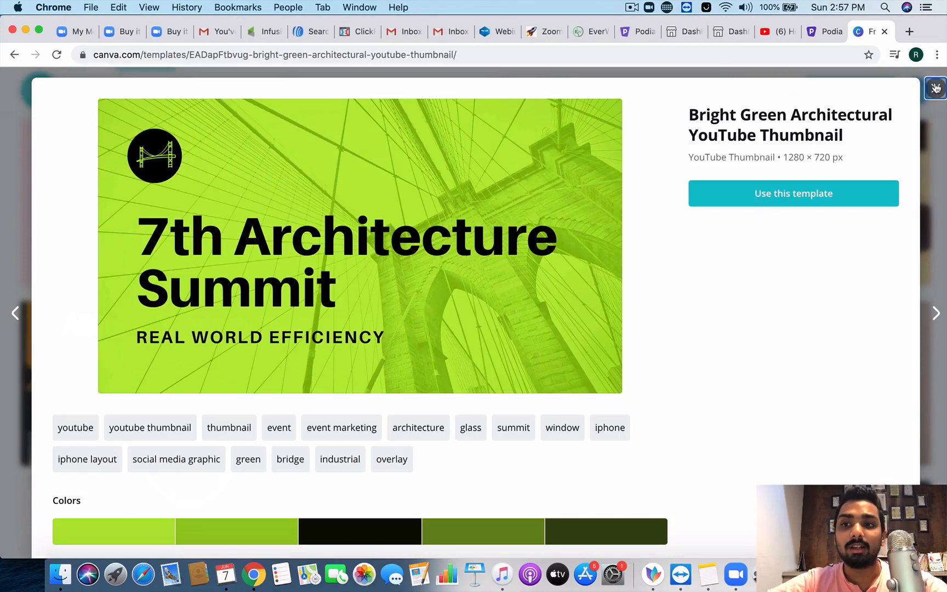
left_click(937, 88)
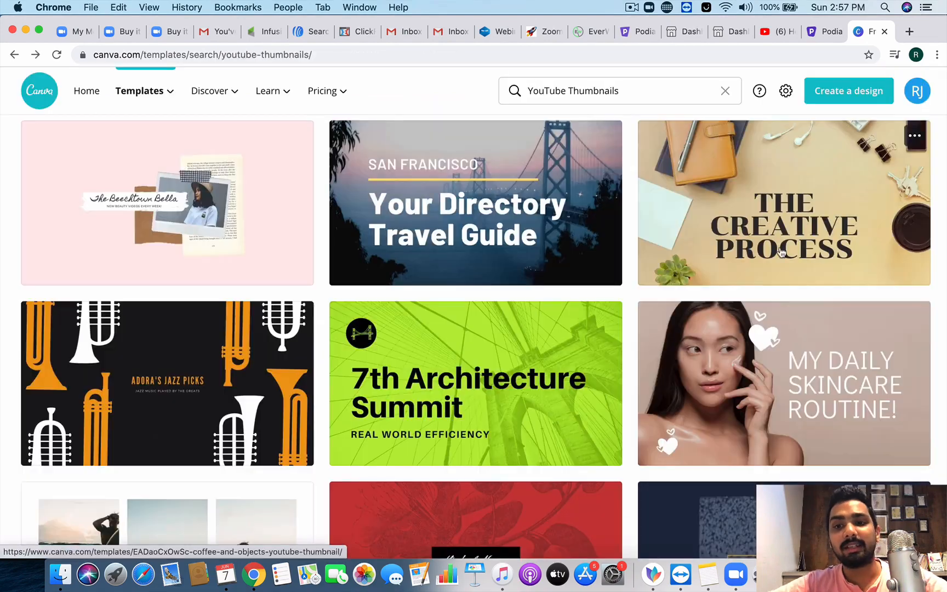
scroll(613, 301, "down", 1)
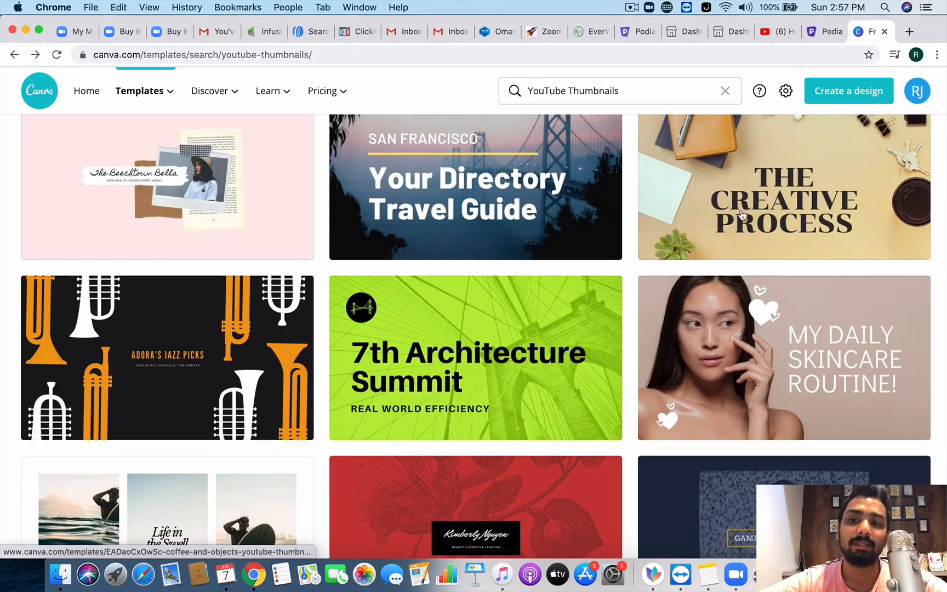
scroll(493, 233, "up", 1)
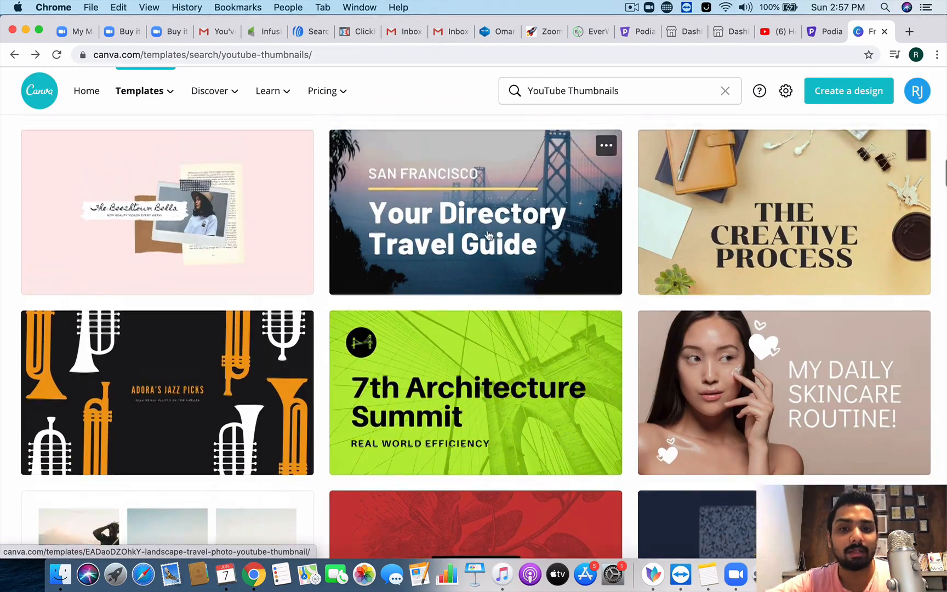
scroll(487, 236, "down", 8)
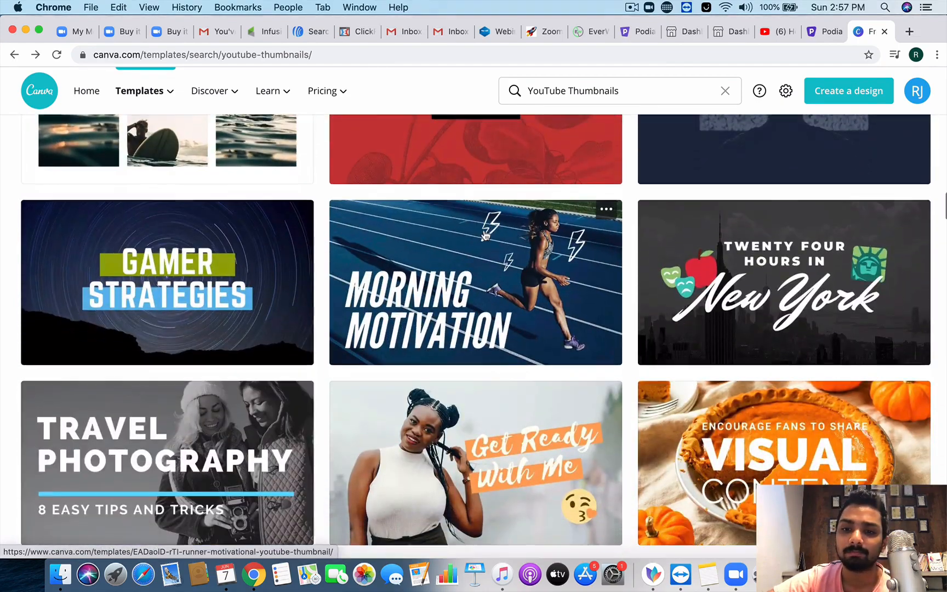
scroll(485, 236, "down", 7)
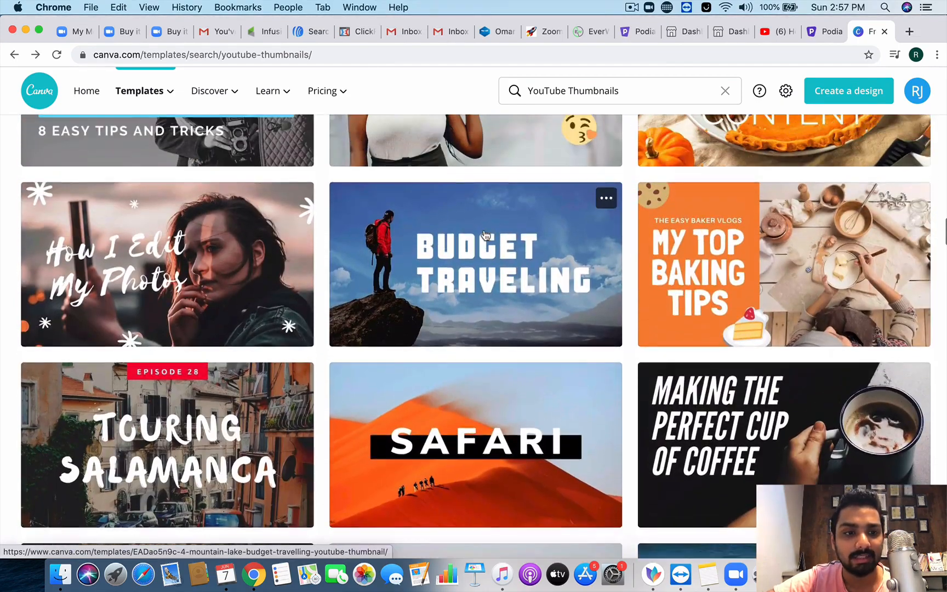
scroll(485, 235, "down", 4)
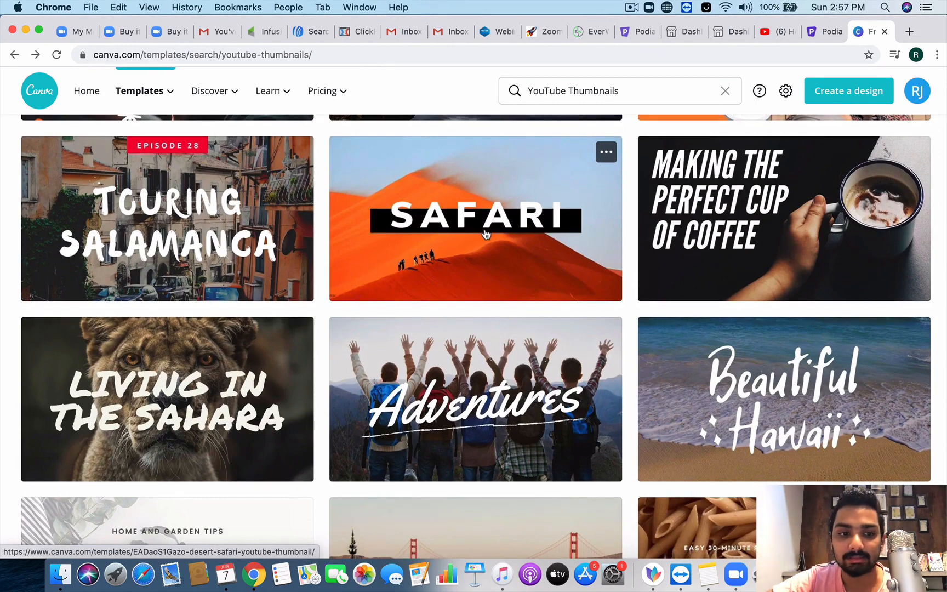
Step: Start a design from the Desert Safari thumbnail template and change its SAFARI heading to 'MILLIONAIRE MINDSET'
left_click(487, 249)
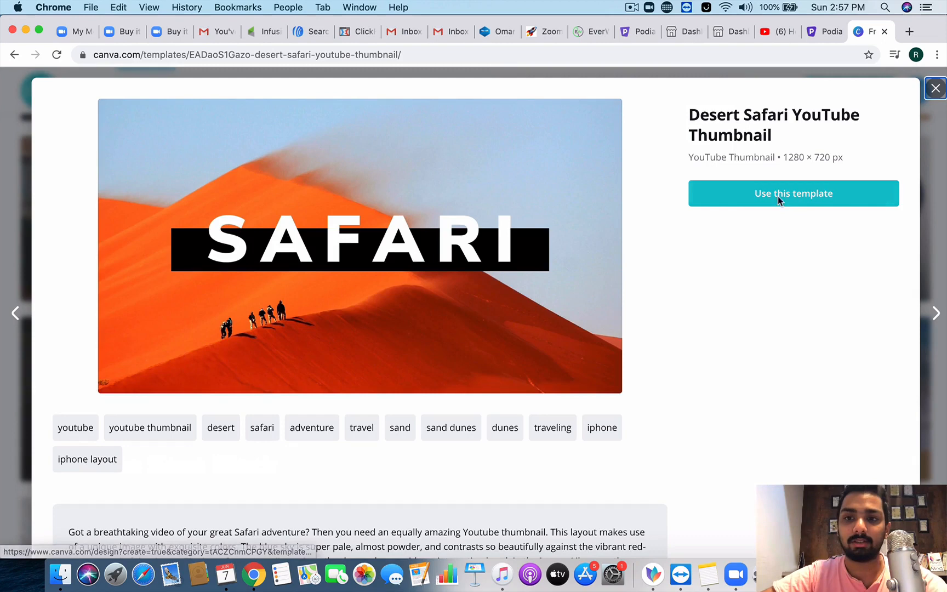
left_click(778, 196)
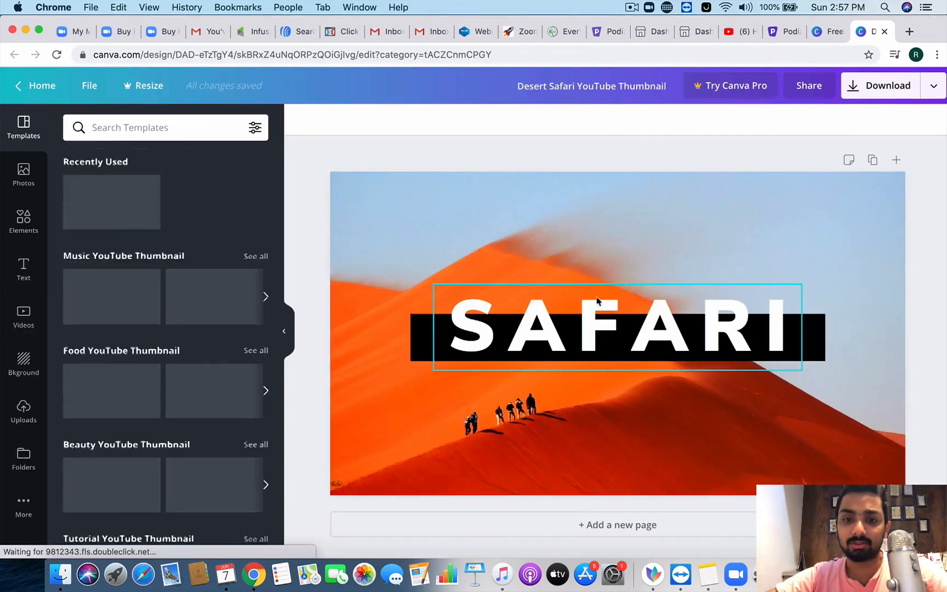
left_click(632, 311)
double_click(788, 326)
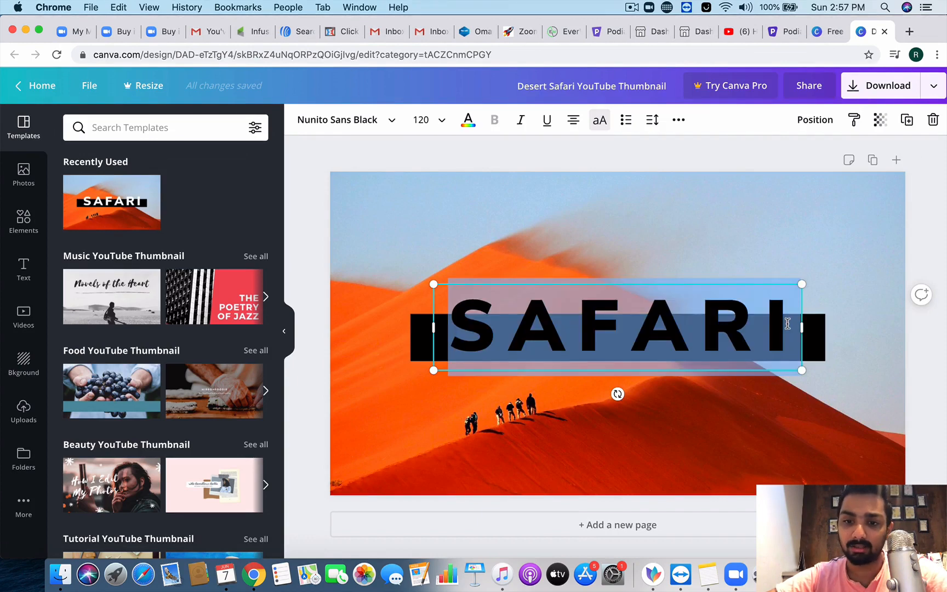
key("BackSpace")
type("MI")
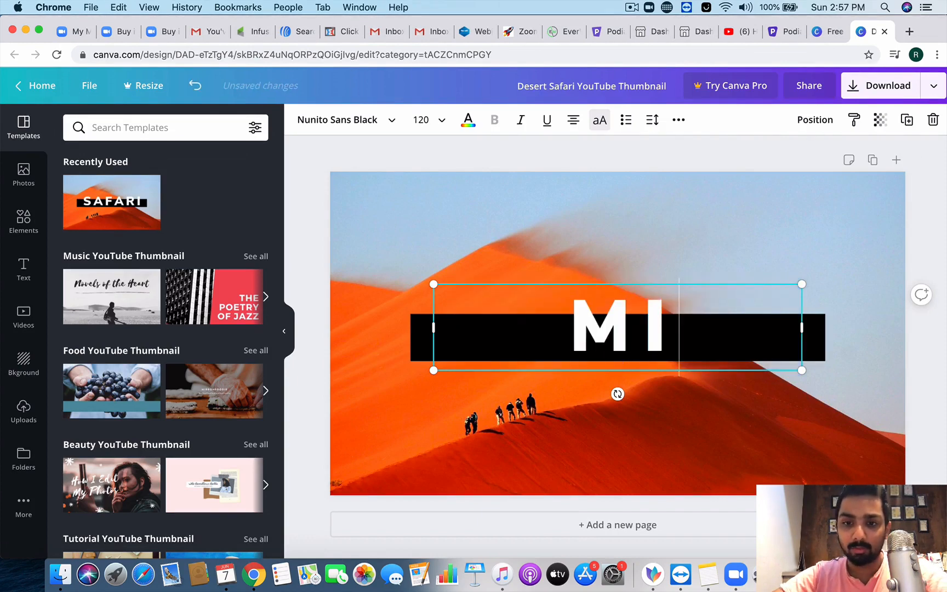
type("NDESE")
key("BackSpace")
key("BackSpace")
key("BackSpace")
key("BackSpace")
key("BackSpace")
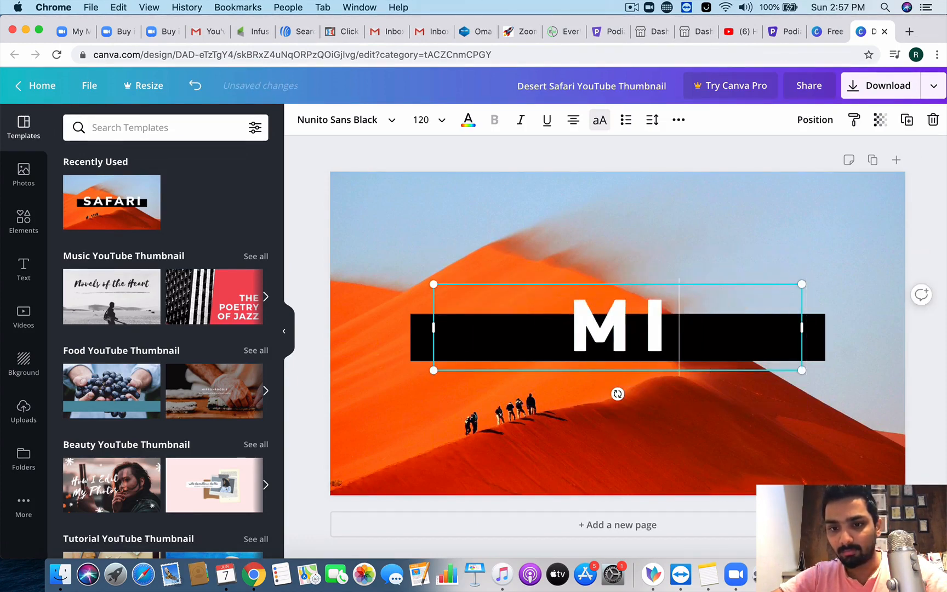
key("BackSpace")
key("BackSpace")
type("MILLIONAIR")
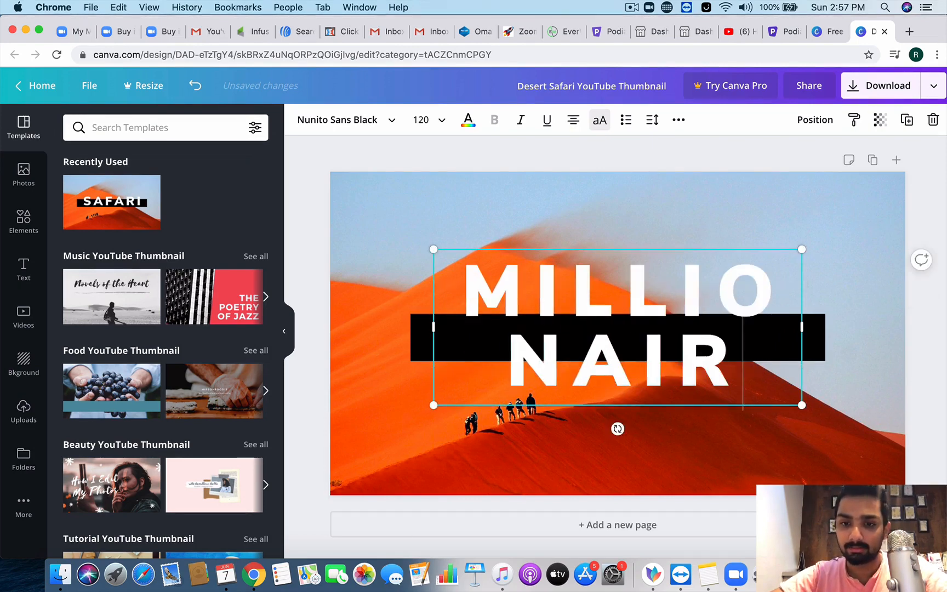
type("E MINDSET")
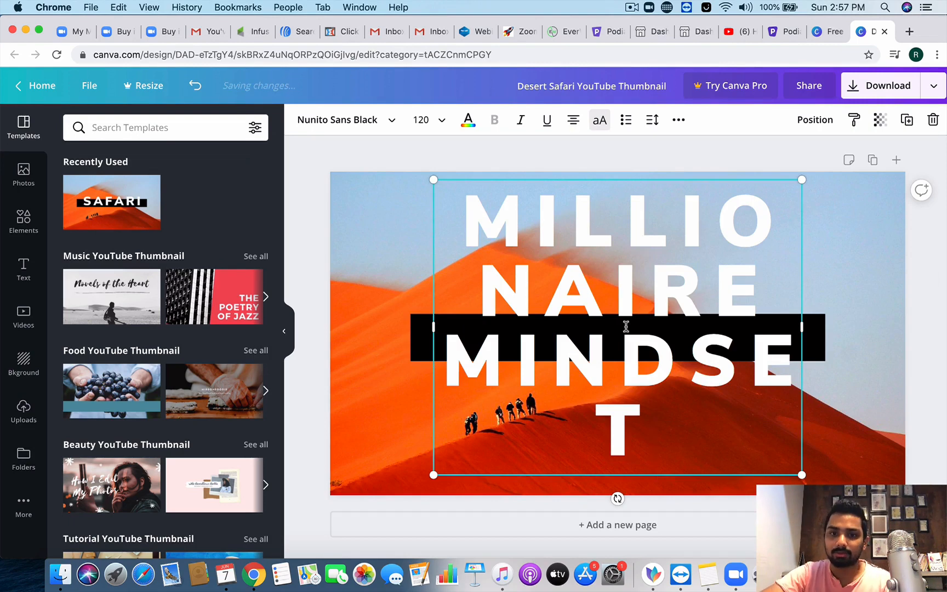
Step: Shrink the heading font size to 56, then down to 42
left_click(433, 121)
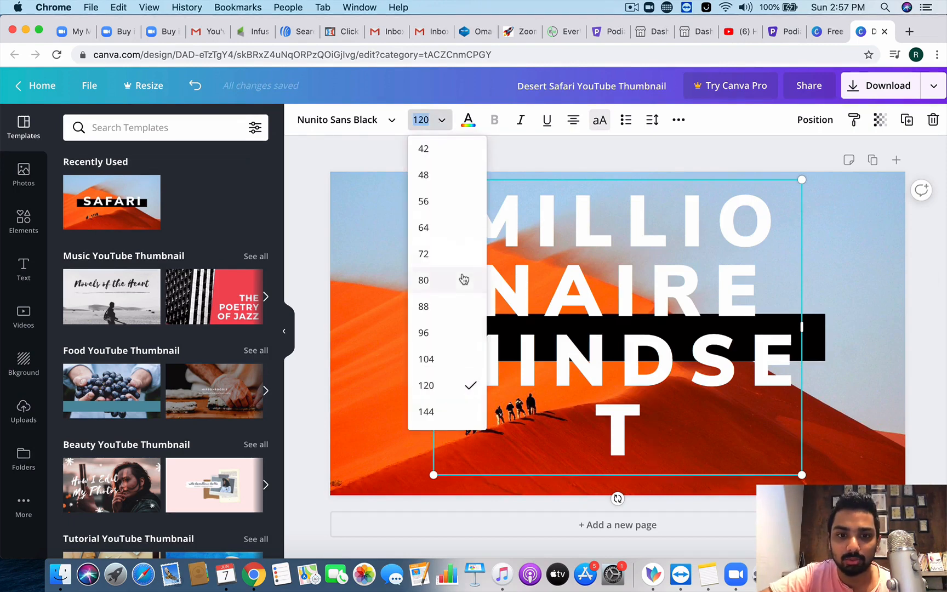
left_click(442, 203)
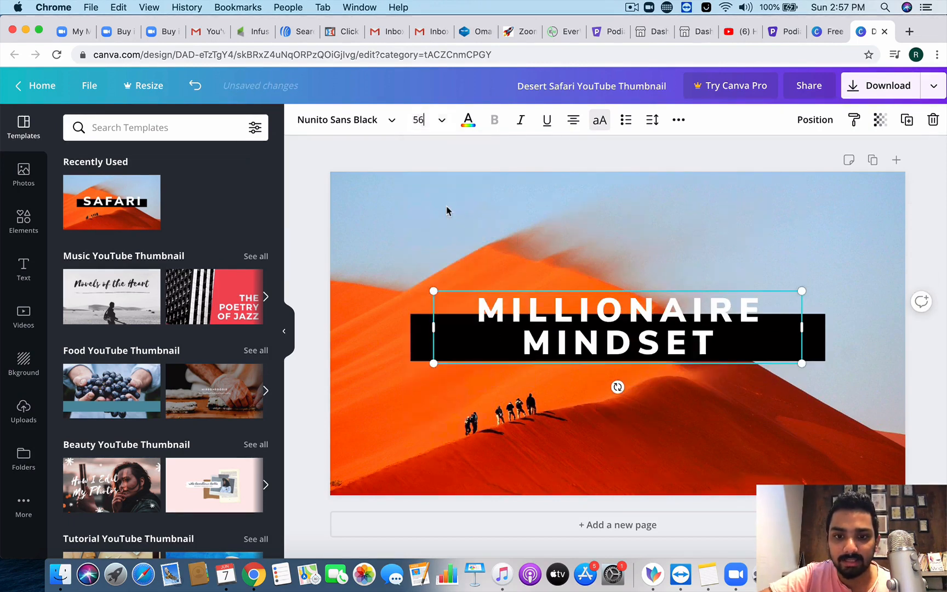
left_click(438, 120)
left_click(442, 233)
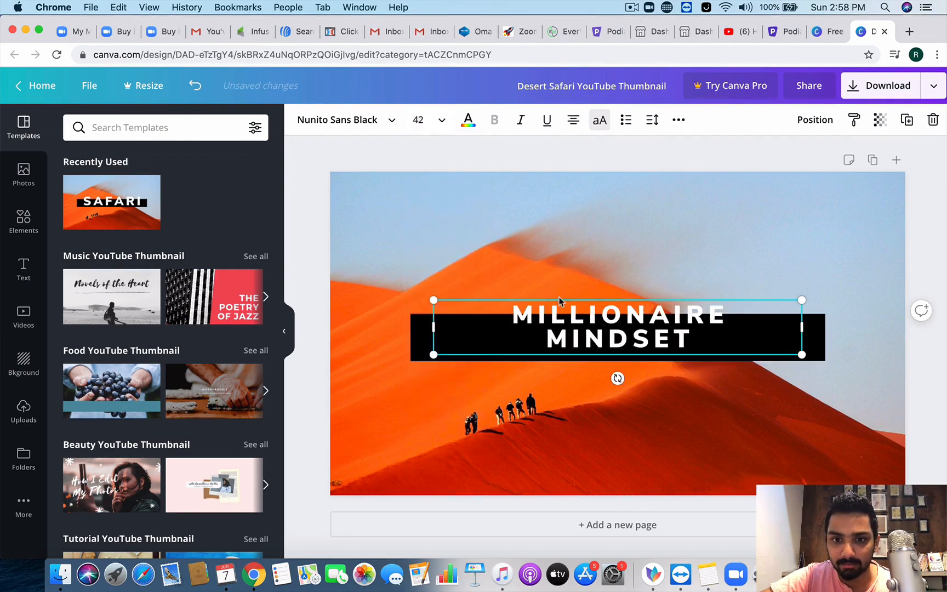
Step: Move the heading down and centre it within the black bar across the photo
left_click_drag(600, 351, 599, 364)
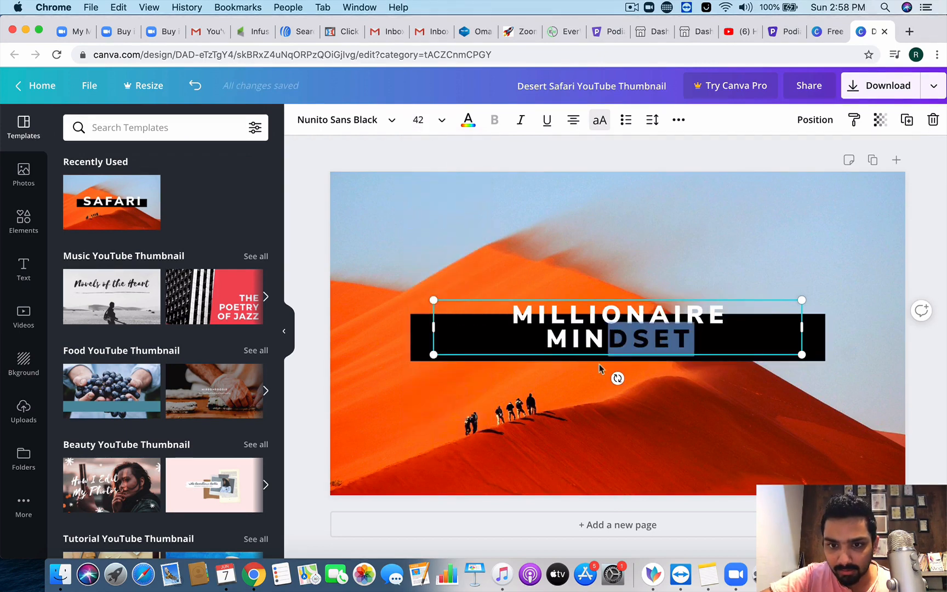
left_click(667, 307)
left_click(754, 274)
left_click(759, 311)
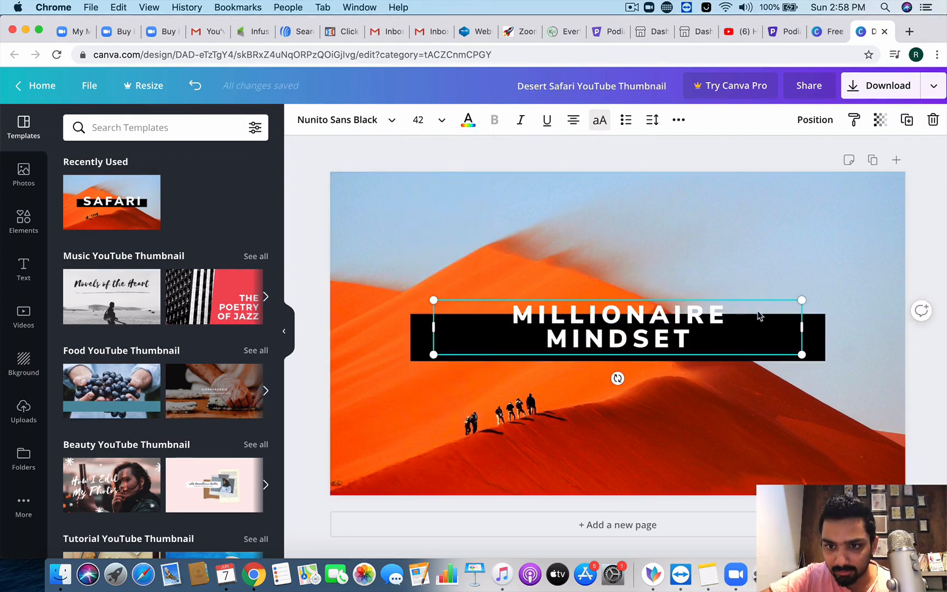
left_click_drag(763, 300, 765, 318)
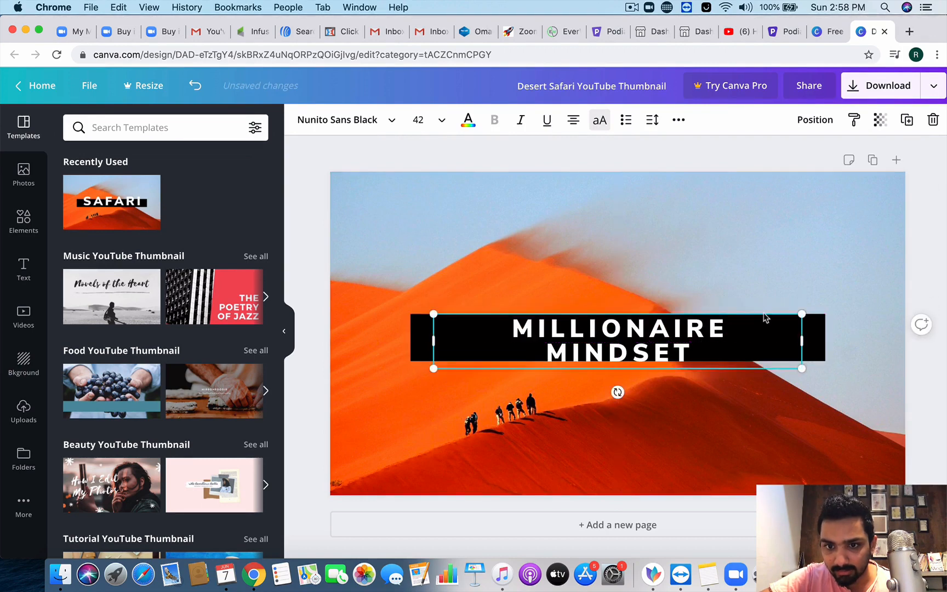
left_click(763, 311)
double_click(762, 315)
left_click(774, 283)
left_click(765, 320)
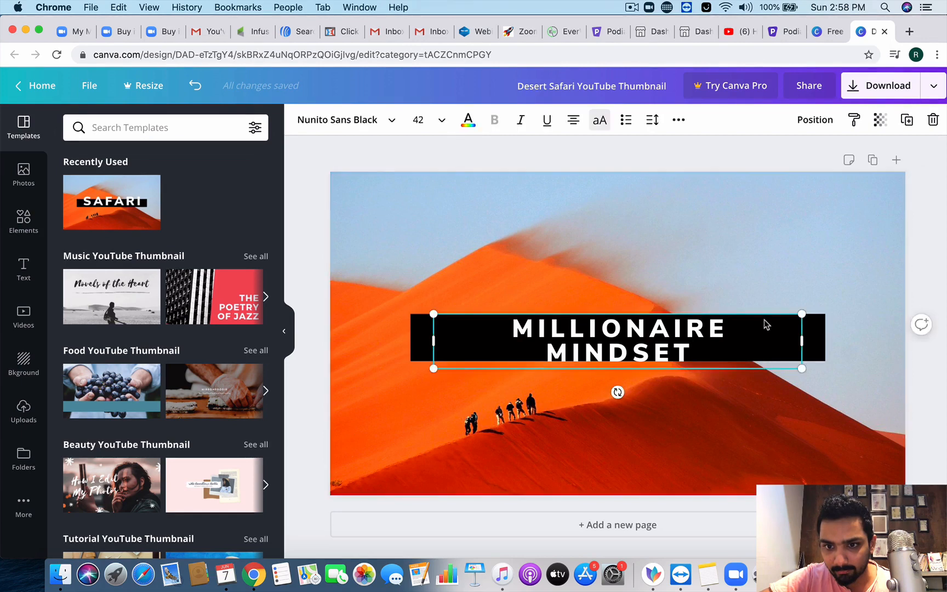
left_click_drag(765, 320, 762, 317)
left_click(753, 299)
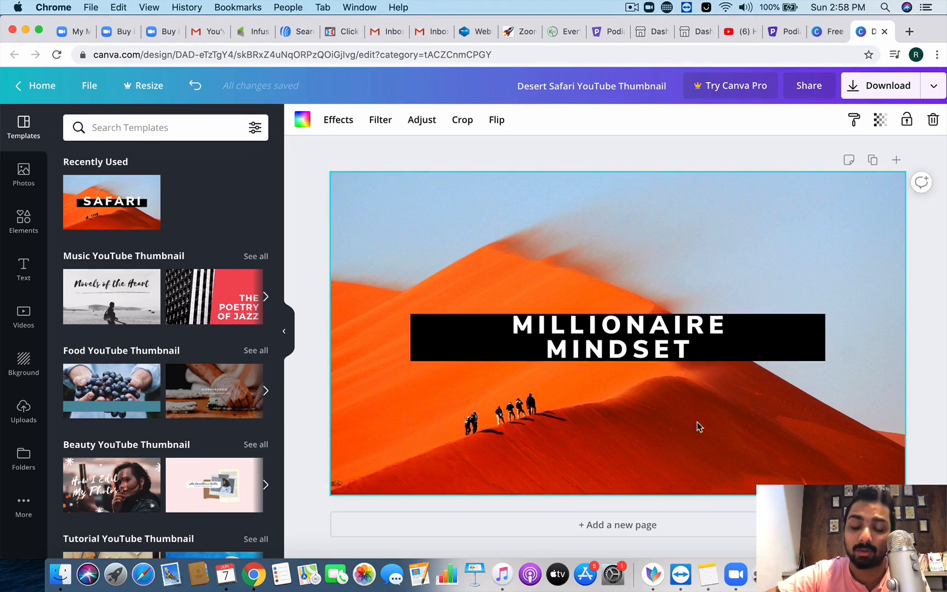
Step: Download the Desert Safari thumbnail as a PNG, dismiss the refer-friends popup, and return to Podia
left_click(889, 89)
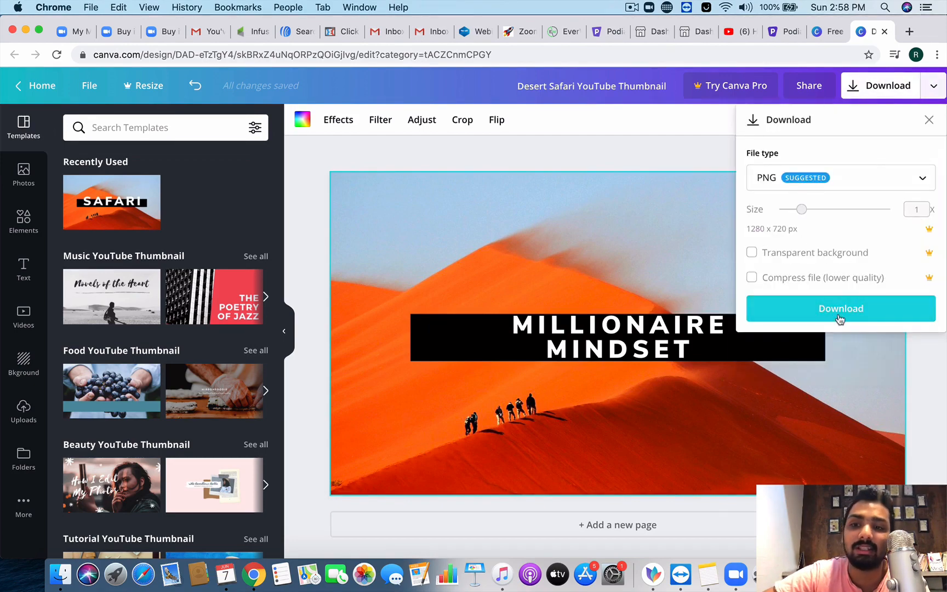
left_click(839, 318)
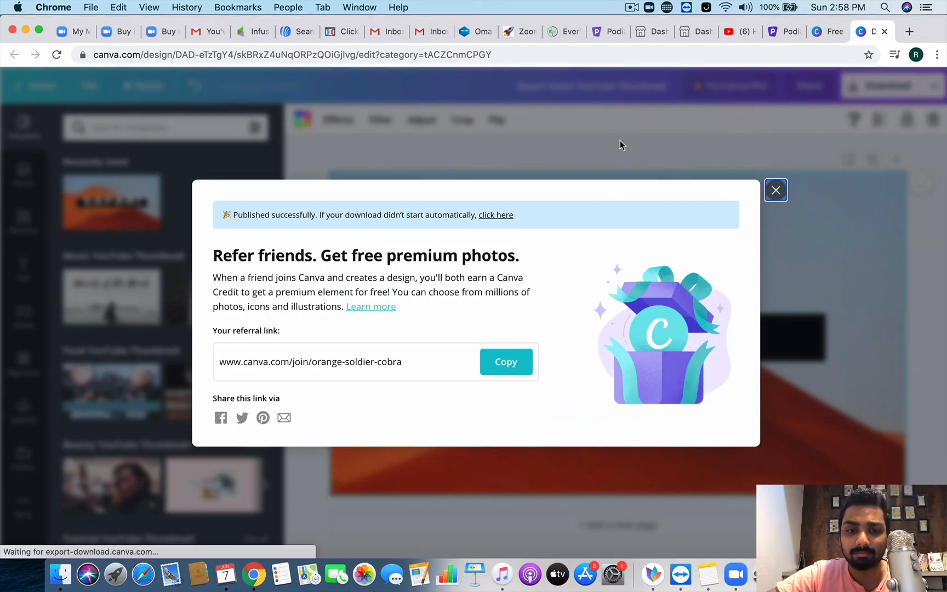
left_click(776, 191)
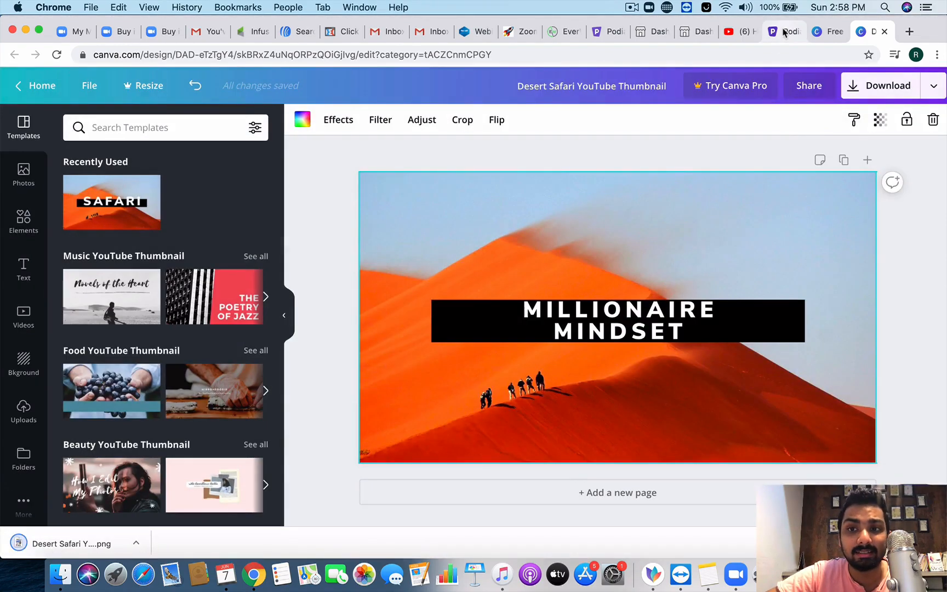
left_click(784, 32)
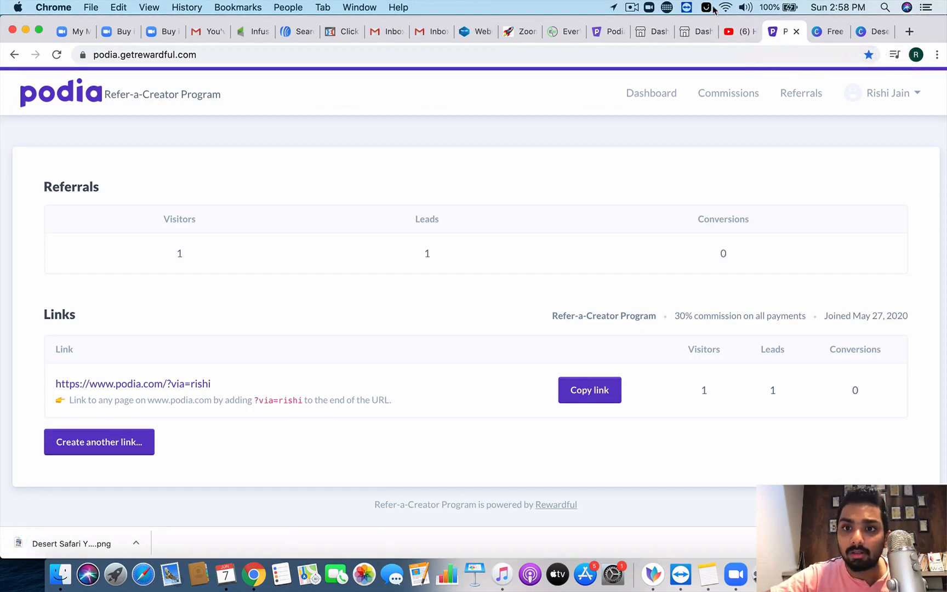
Step: Upload the downloaded desert PNG as the Week 1 lesson's custom thumbnail and save the changes
left_click(632, 7)
left_click(656, 49)
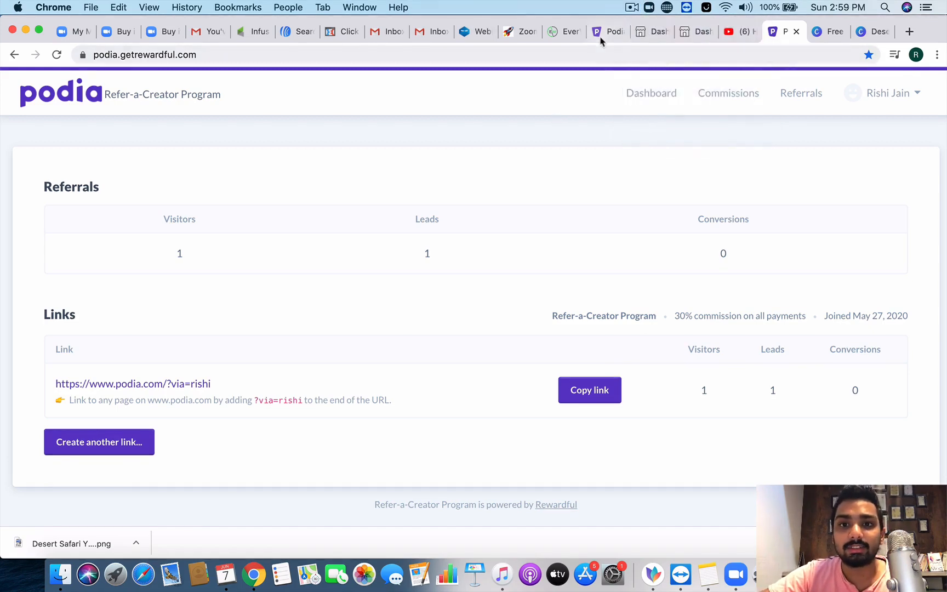
left_click(601, 37)
scroll(438, 356, "down", 3)
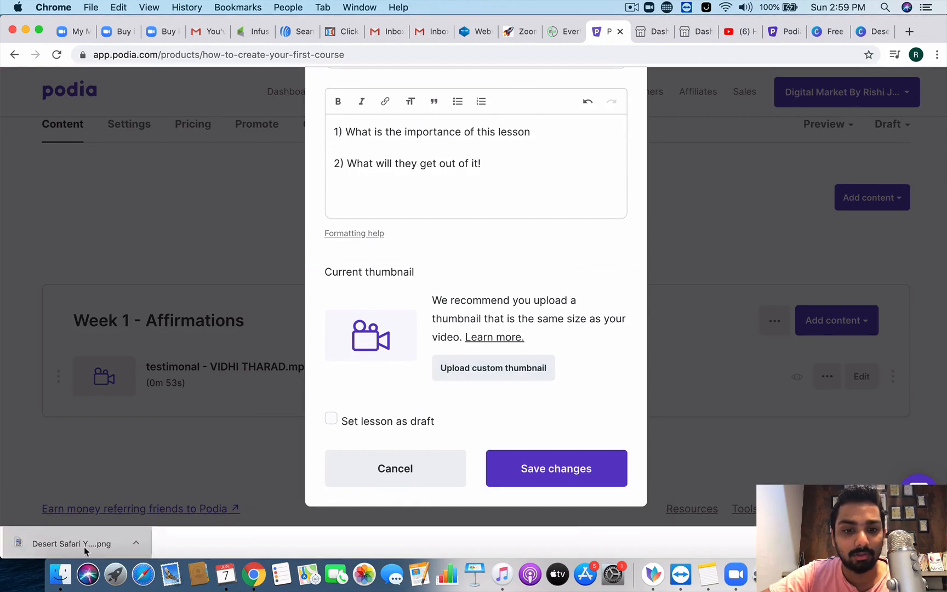
mouse_move(84, 547)
left_mouse_down()
mouse_move(92, 508)
mouse_move(84, 531)
left_mouse_up()
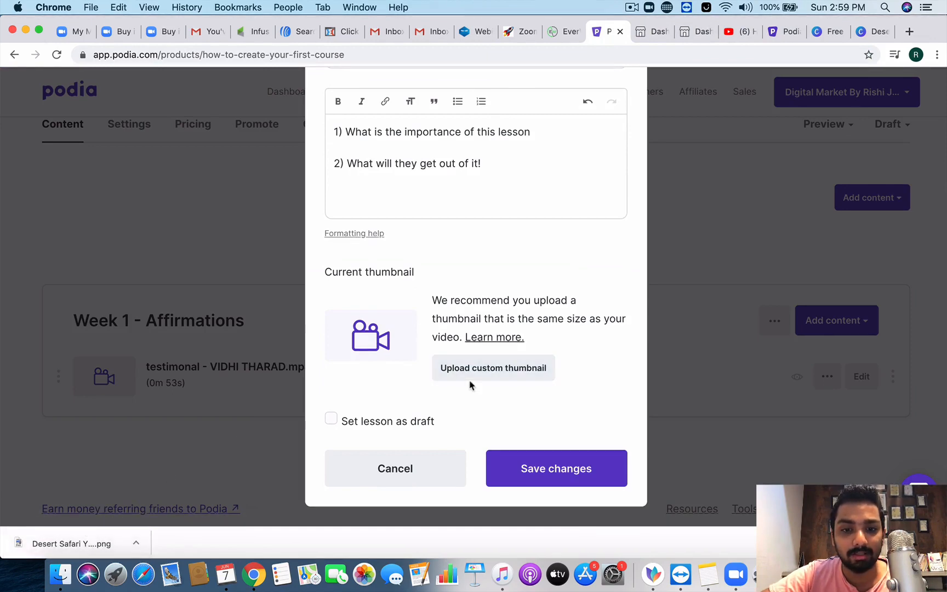
left_click(488, 370)
scroll(460, 400, "down", 4)
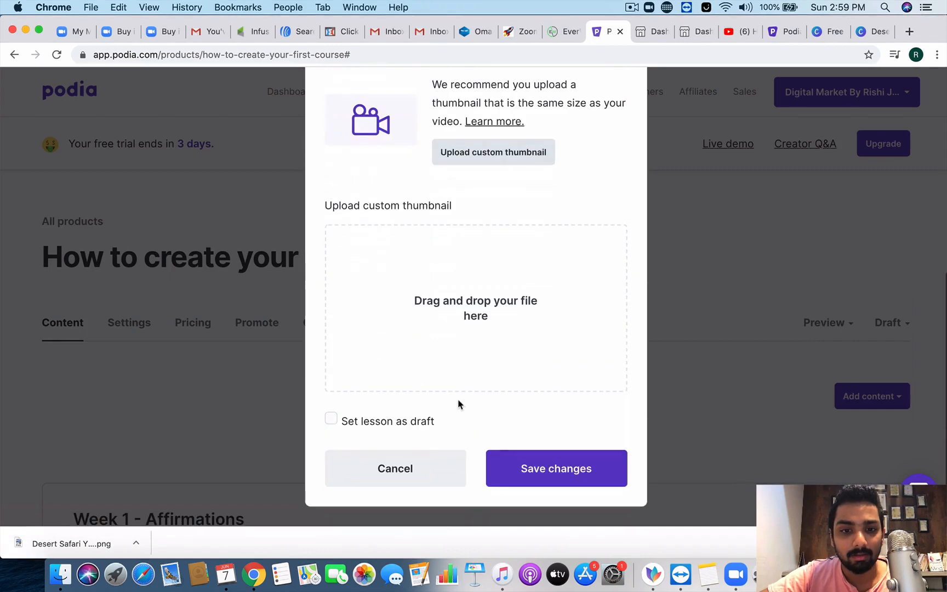
left_click_drag(114, 541, 469, 301)
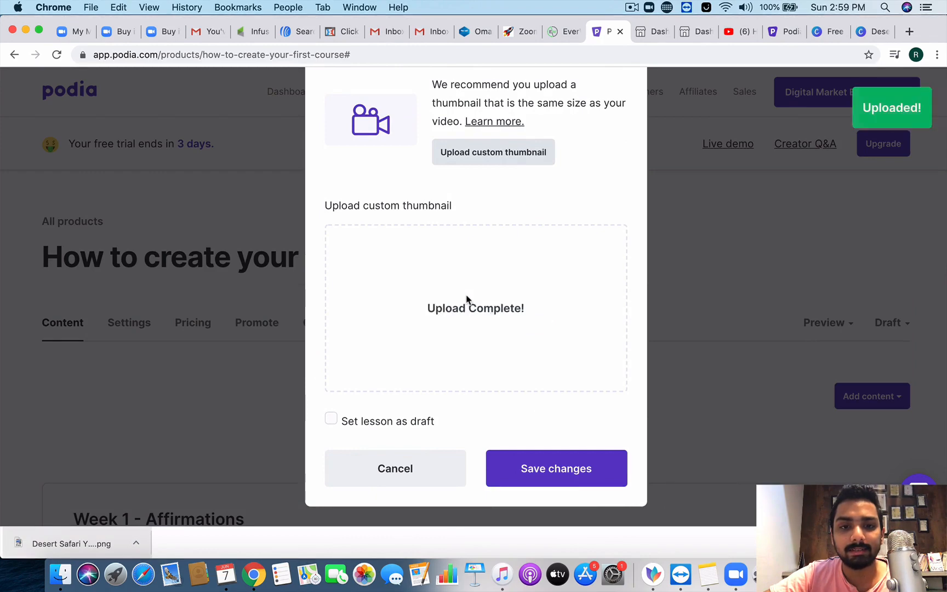
scroll(466, 298, "up", 6)
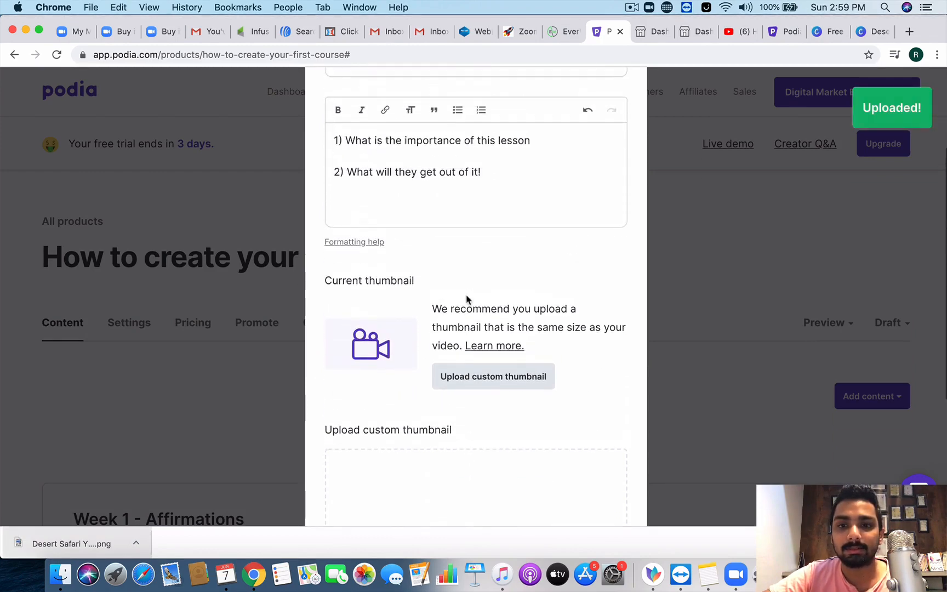
scroll(465, 300, "down", 6)
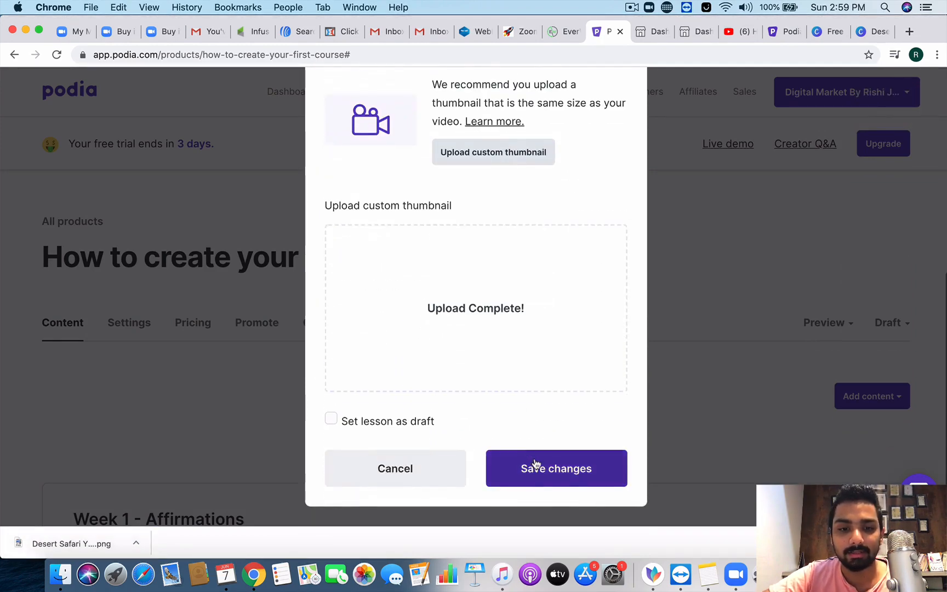
left_click(531, 480)
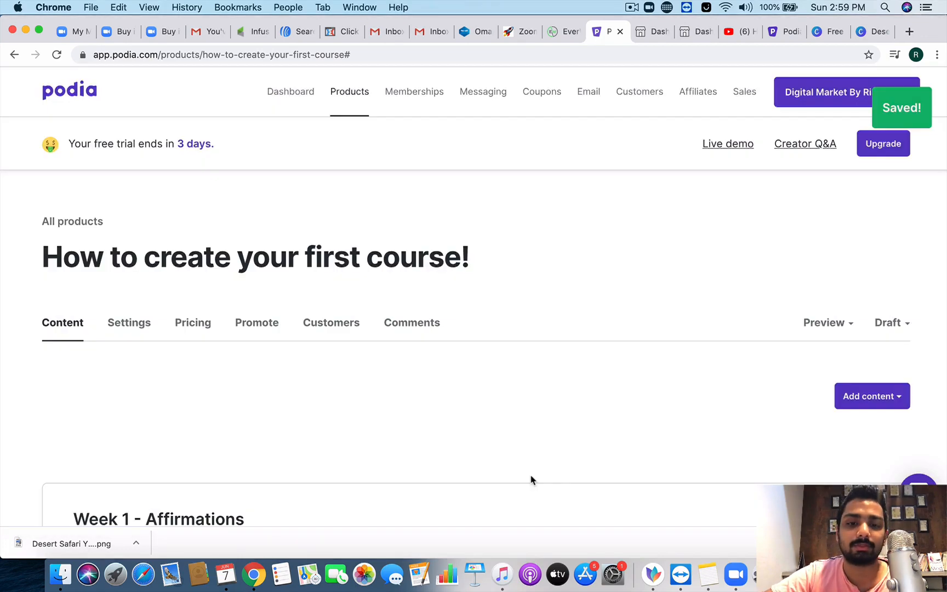
Step: Scroll to the Week 1 Millionaire Mindset lesson and open the Add content list
scroll(531, 479, "down", 4)
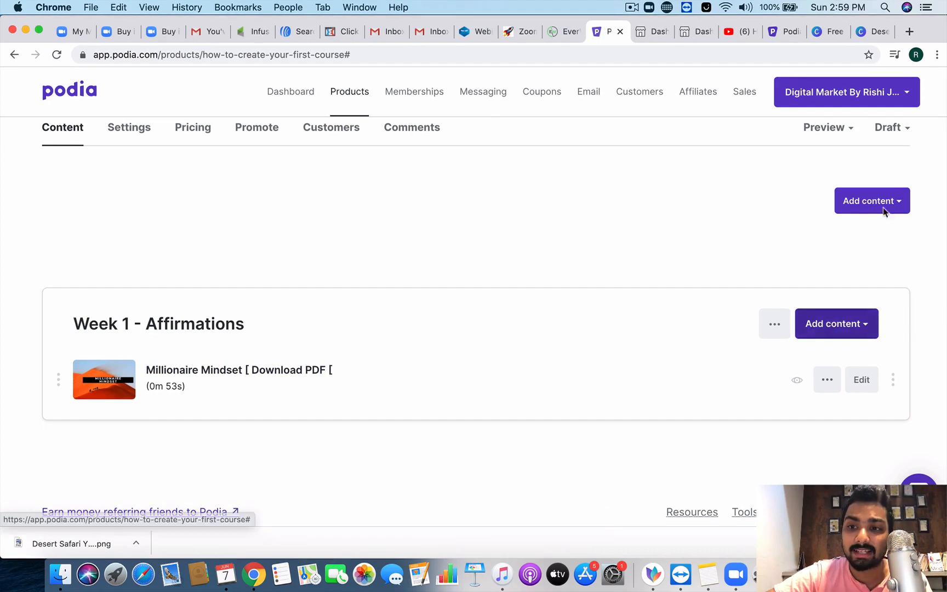
left_click(898, 203)
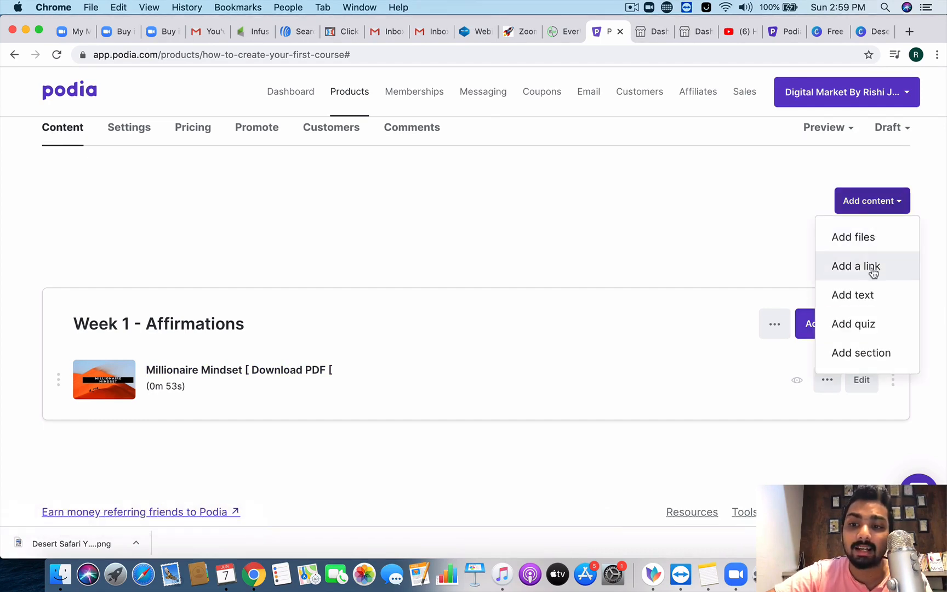
left_click(757, 199)
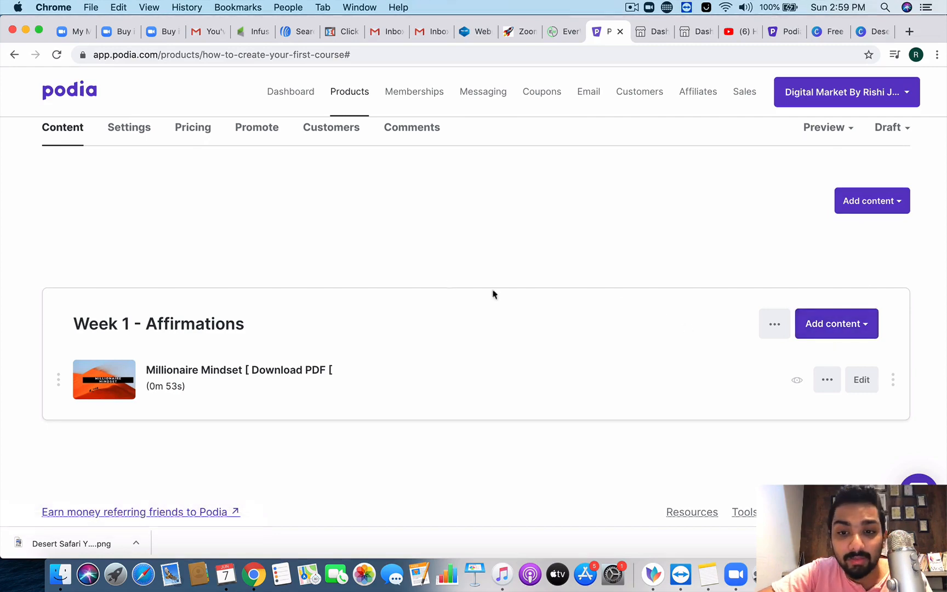
left_click(885, 209)
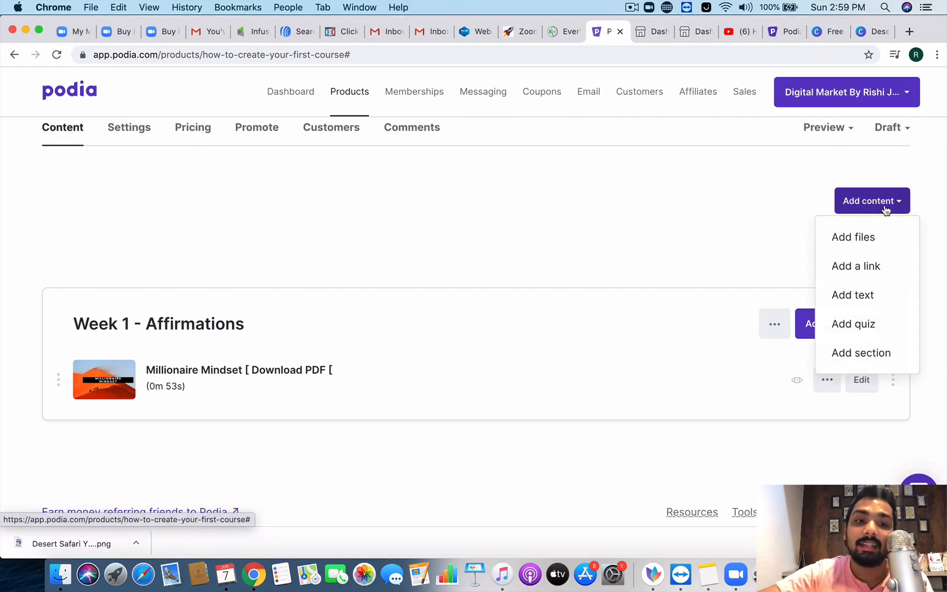
Step: Add a new section titled 'Week 2 - Introduction to Ads'
left_click(856, 363)
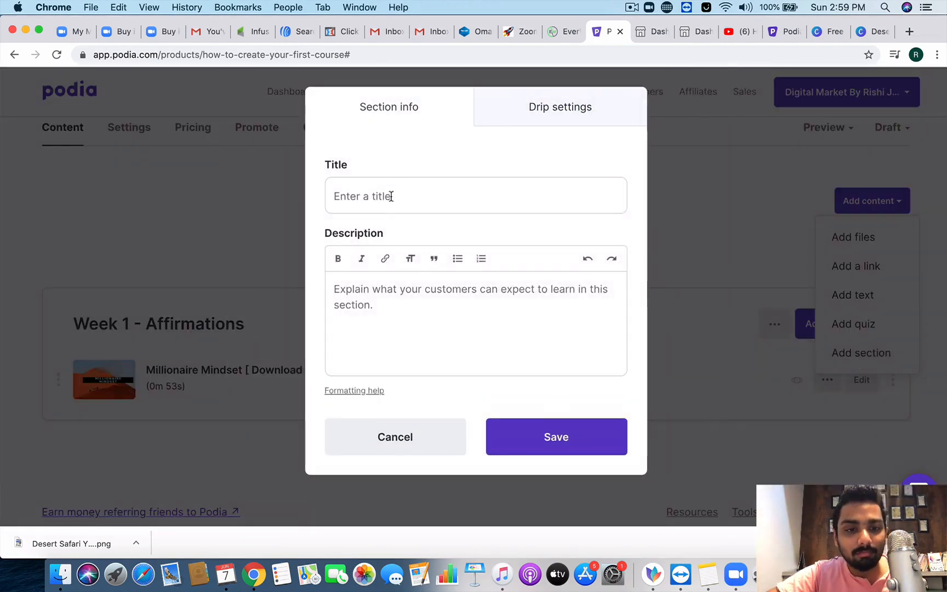
left_click(390, 197)
type("W")
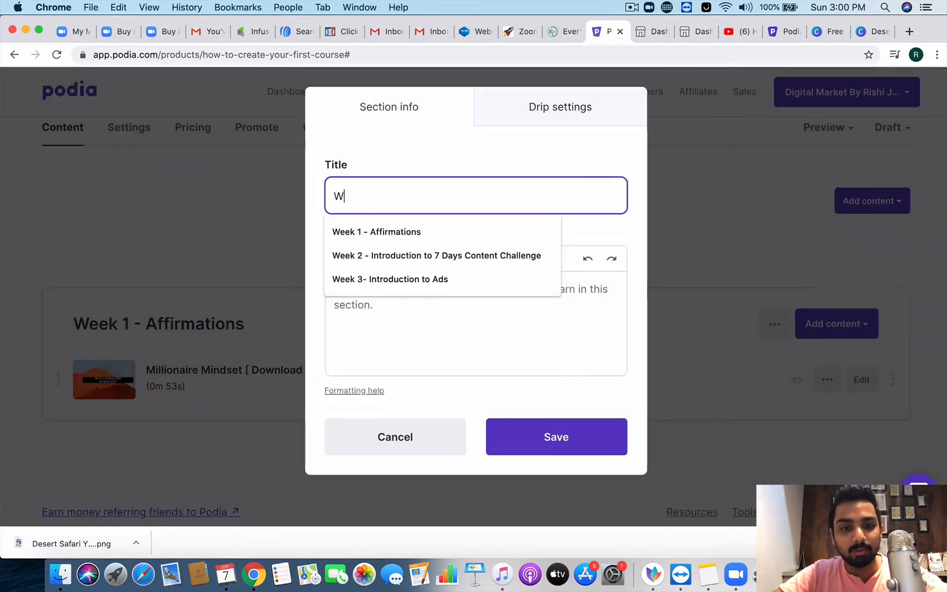
type("eek 3")
key("BackSpace")
type("2 ")
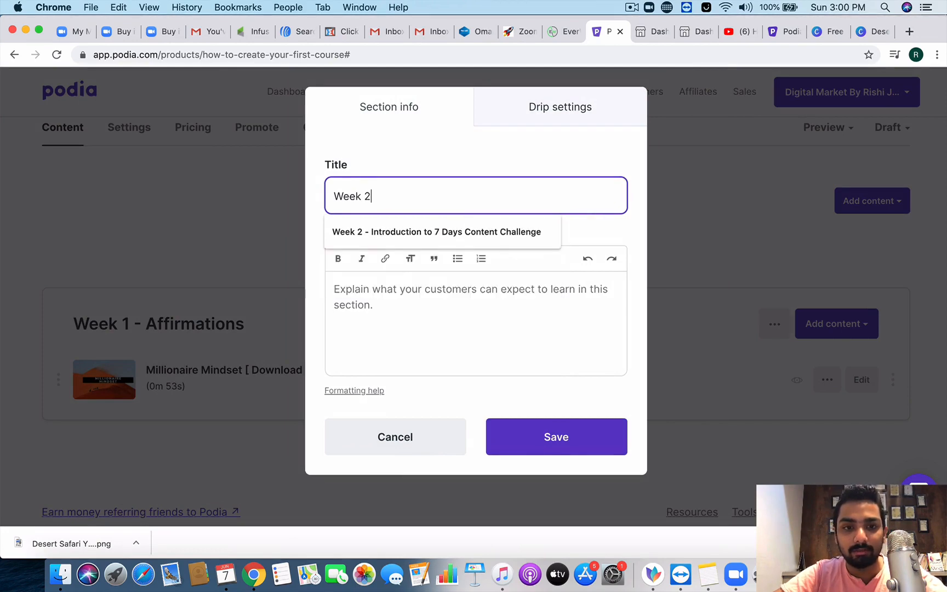
type("- Into")
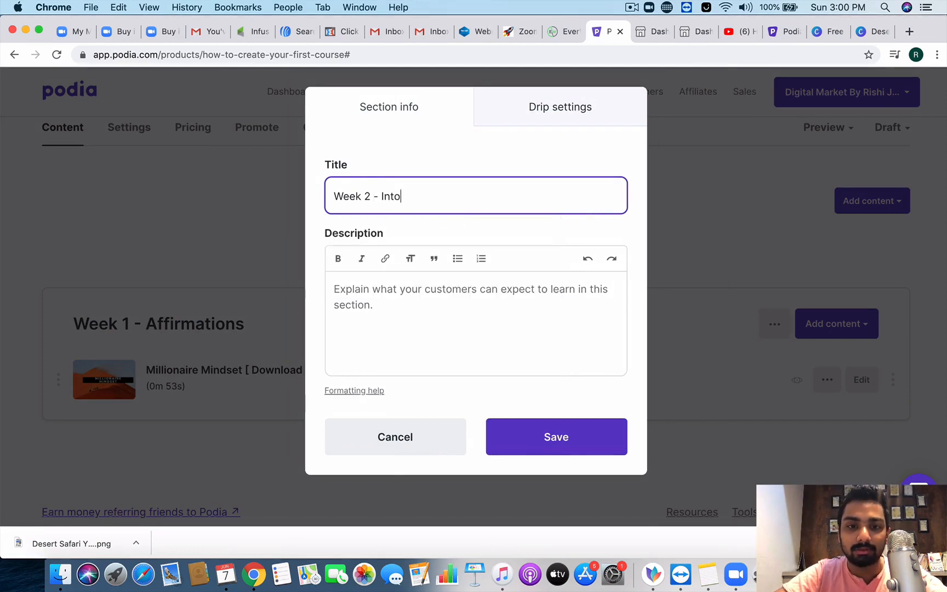
key("BackSpace")
key("BackSpace")
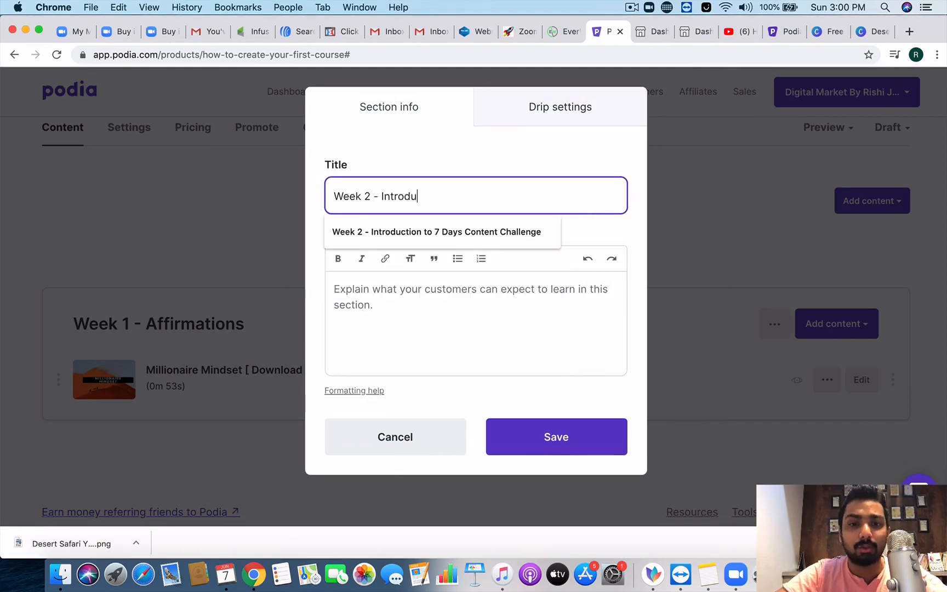
type("roduction to Ads")
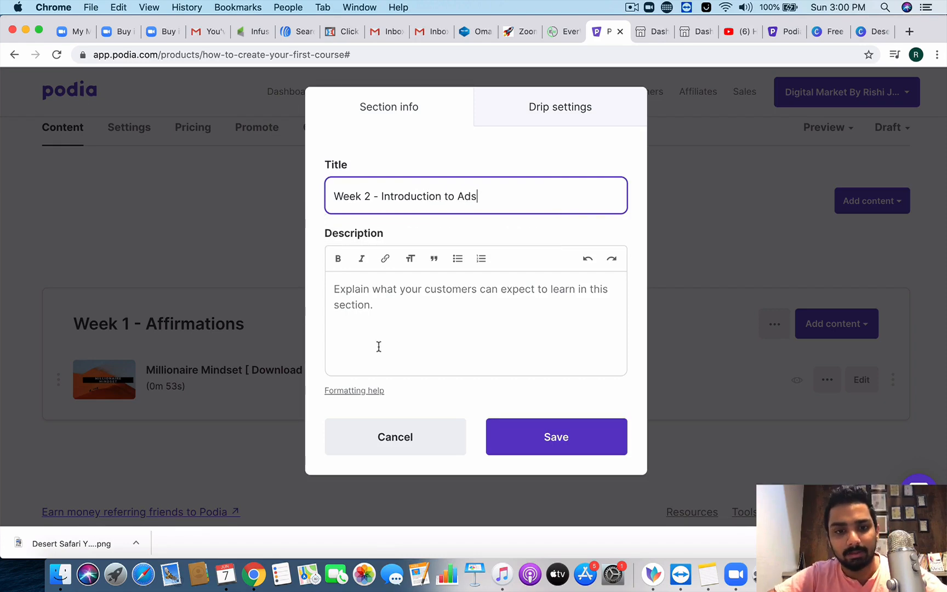
Step: Give it a two-line description ('1) in this section you', '2) What will you achieve out of it') and save
left_click(383, 362)
type("IN")
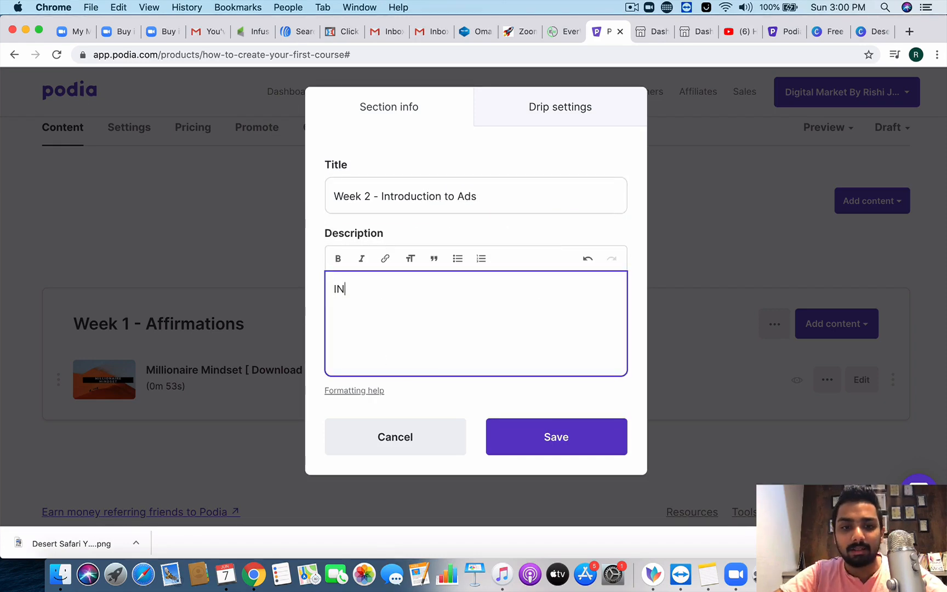
key("BackSpace")
key("BackSpace")
type("1")
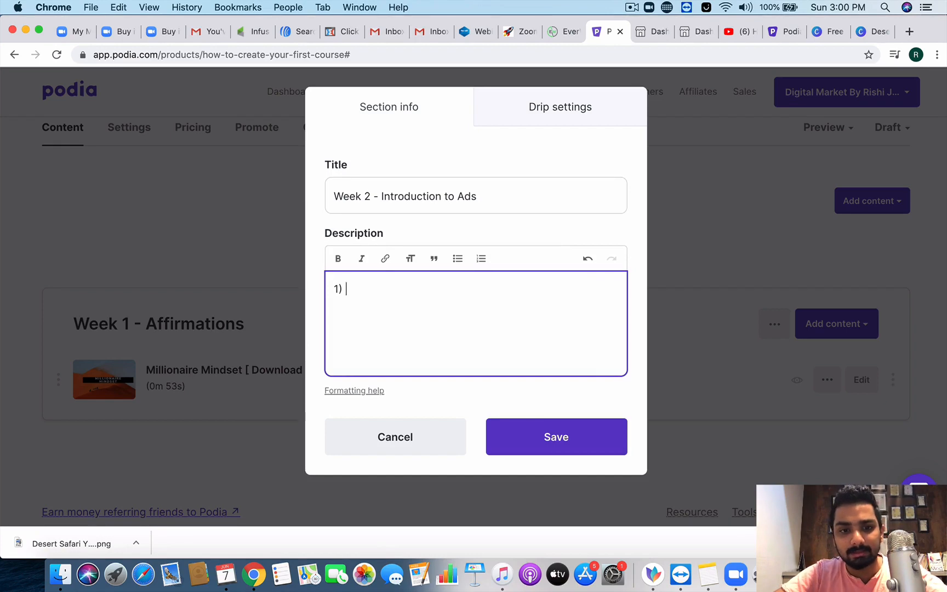
type(") in this section you sill lea")
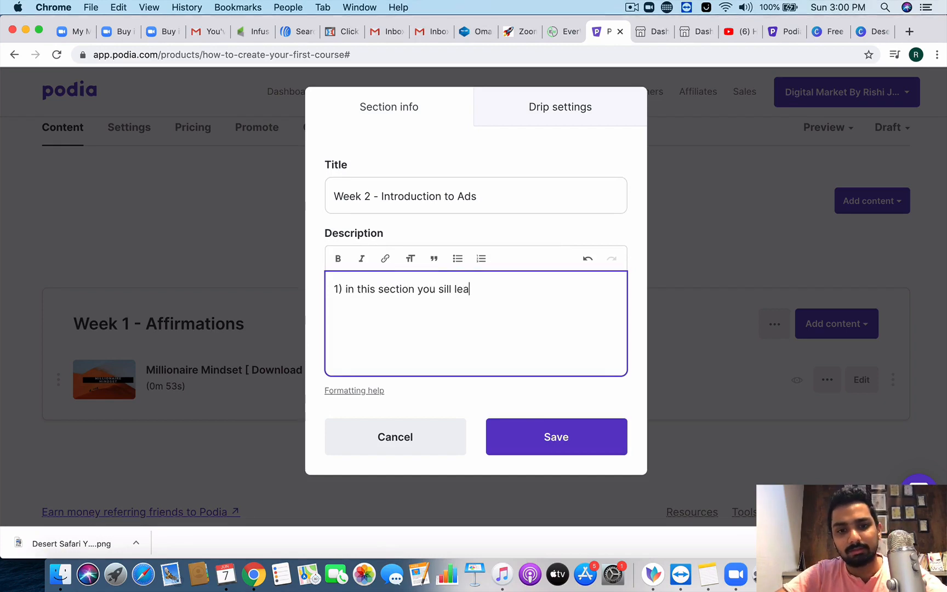
key("BackSpace")
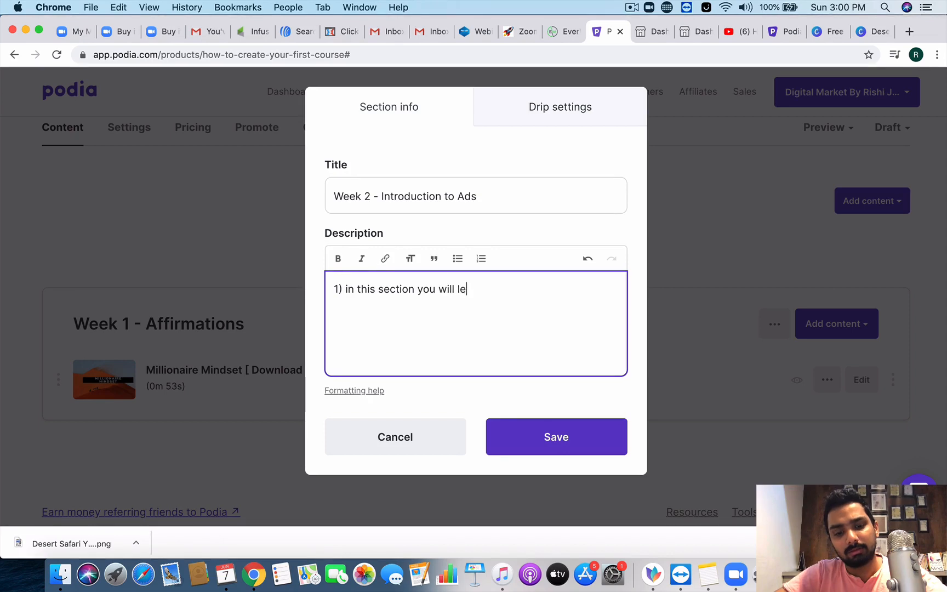
key("Return")
type("2")
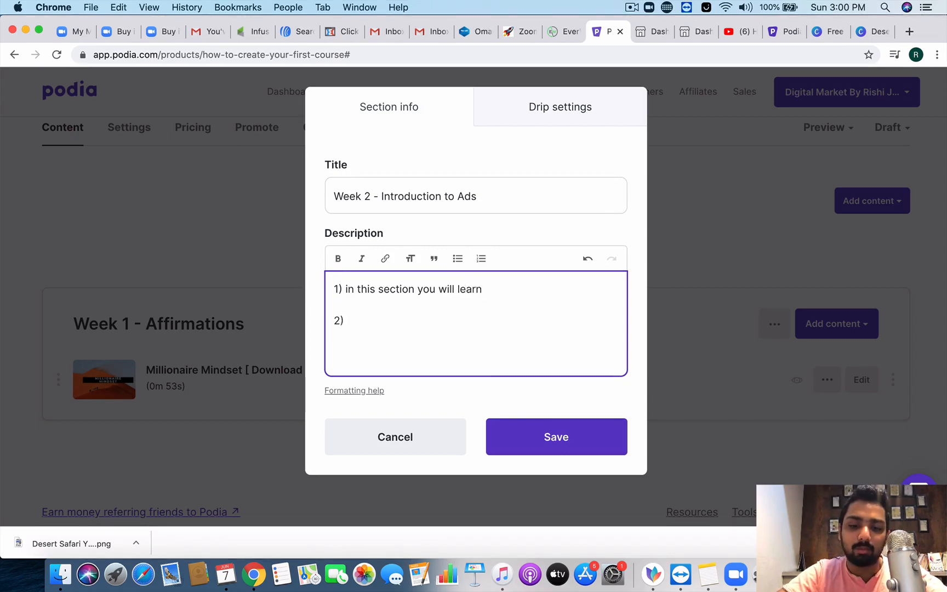
type(") What will you achie")
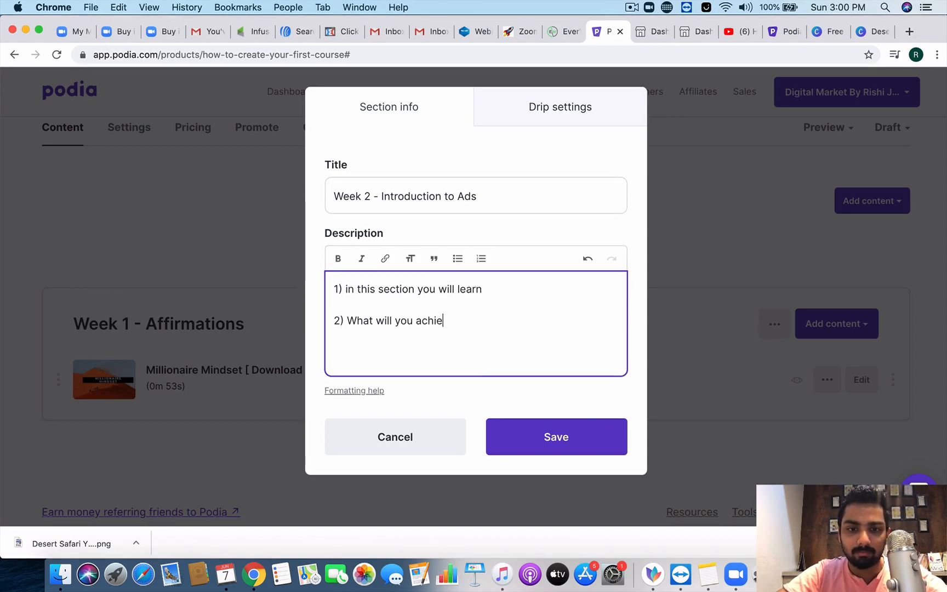
type("ve out of it")
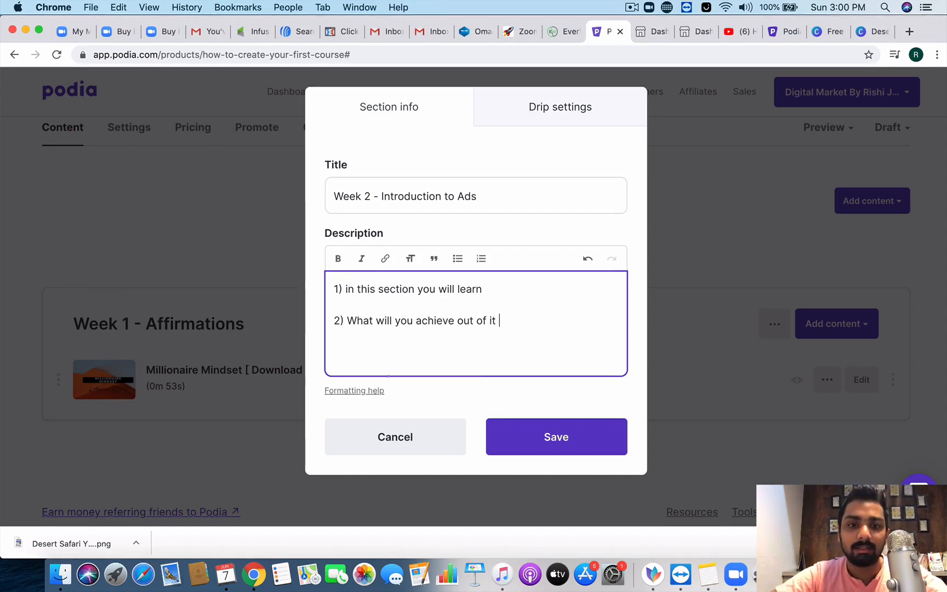
left_click(565, 445)
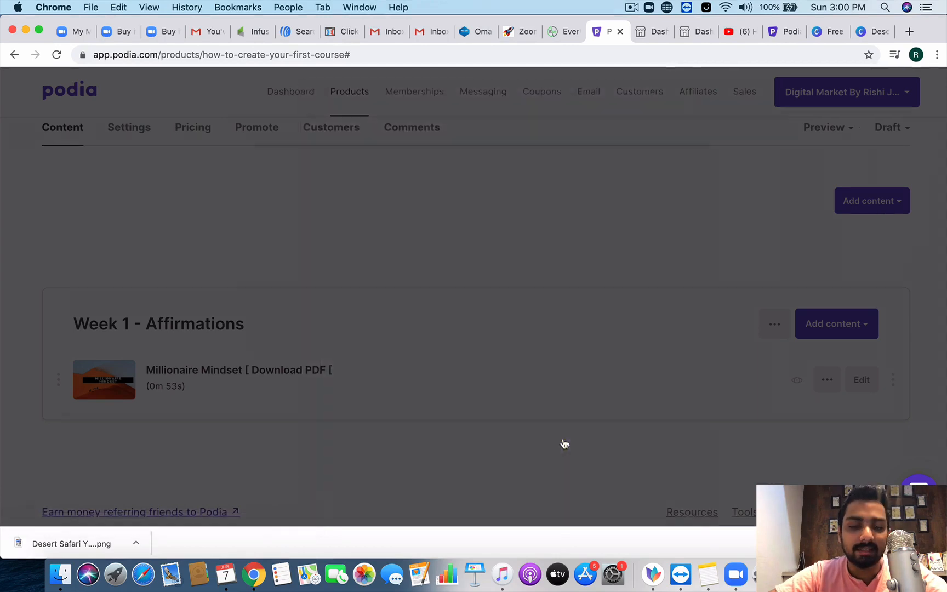
scroll(578, 446, "down", 5)
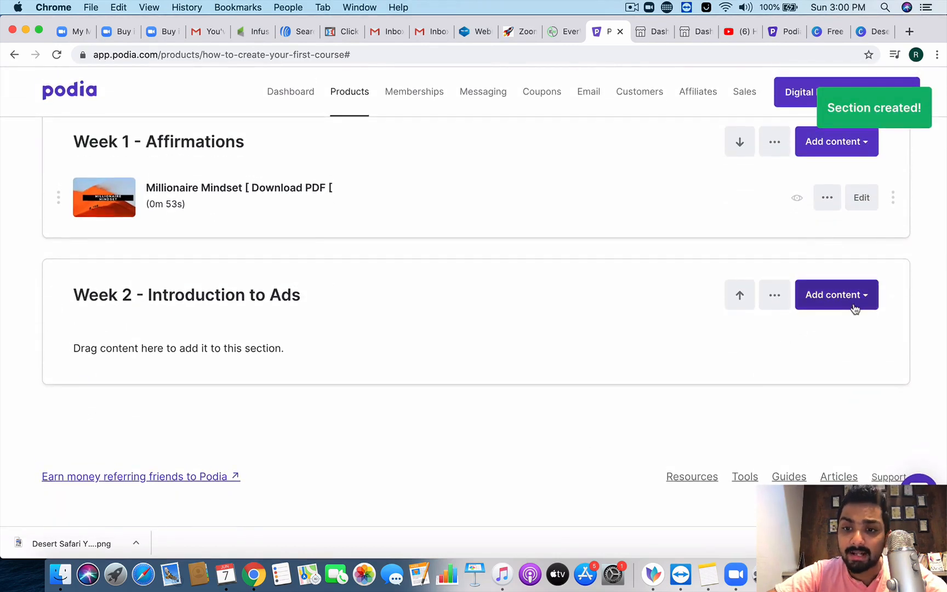
Step: Choose Add a link from Week 2's Add content list and focus the URL field
left_click(854, 307)
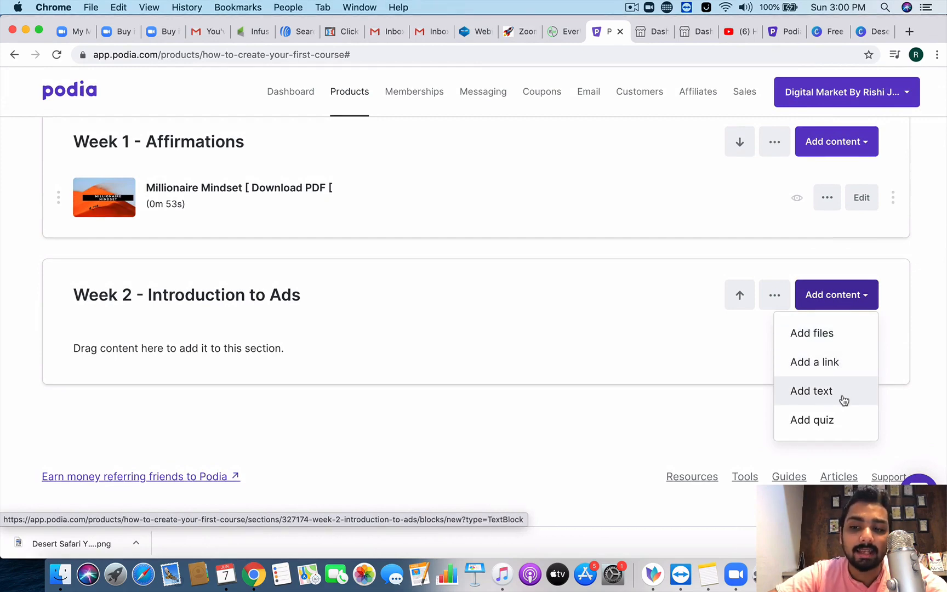
left_click(842, 364)
left_click(414, 200)
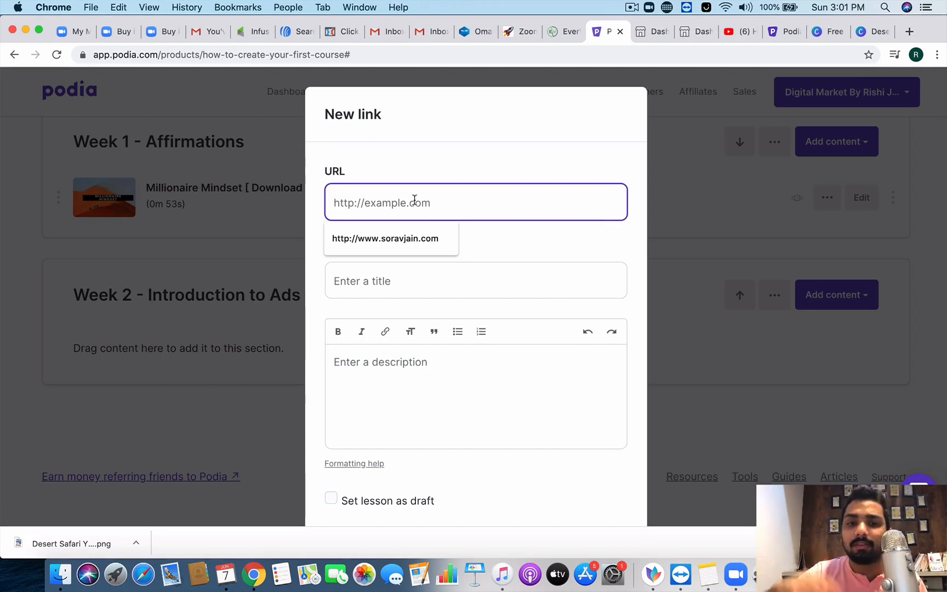
Step: Enter the title 'CLICK HERE TO GET 14 DAYS FREE TRIAL' and paste the Podia referral link as URL
left_click(513, 227)
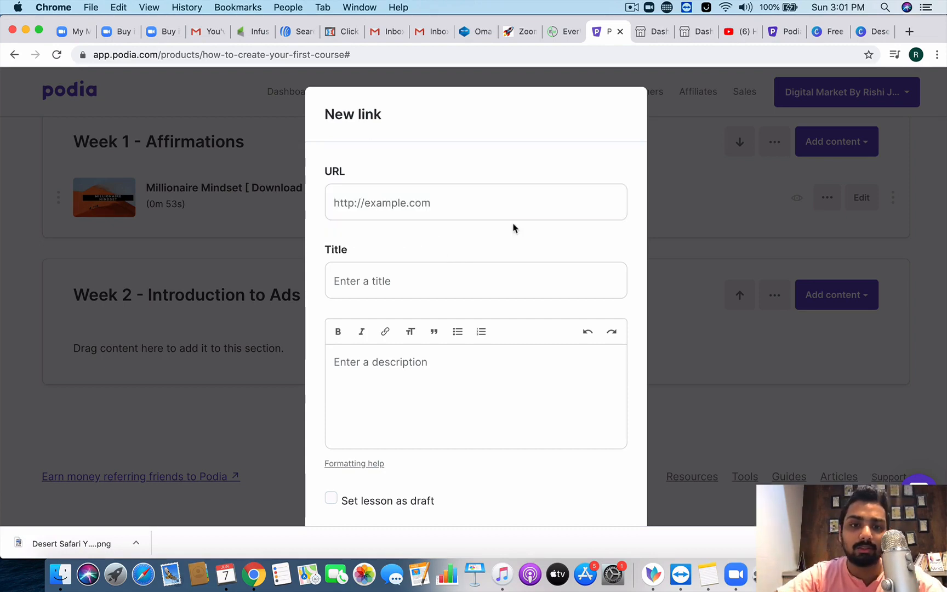
left_click(439, 271)
type("CL")
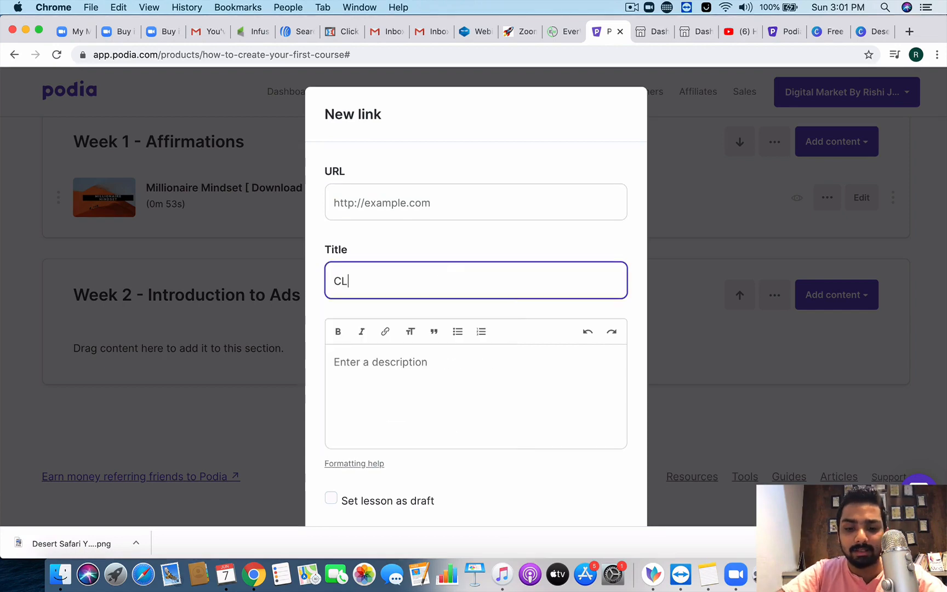
type("GE")
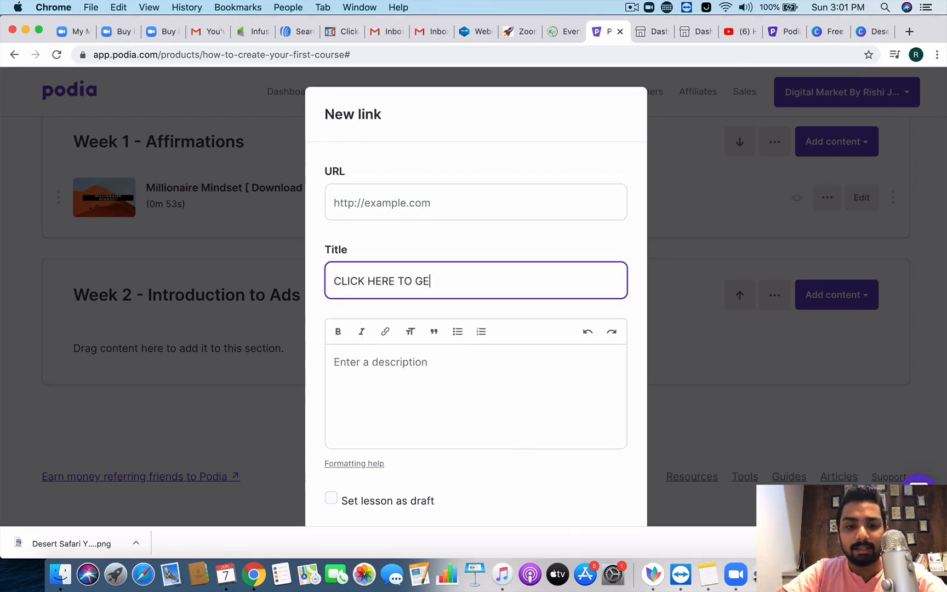
type("T 14 DAYS F")
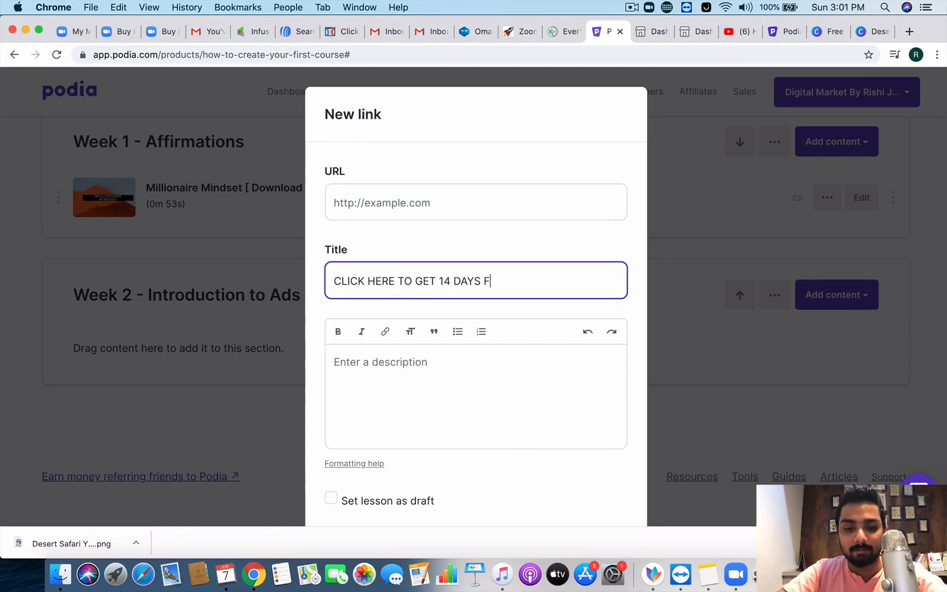
type("REE TRIAL")
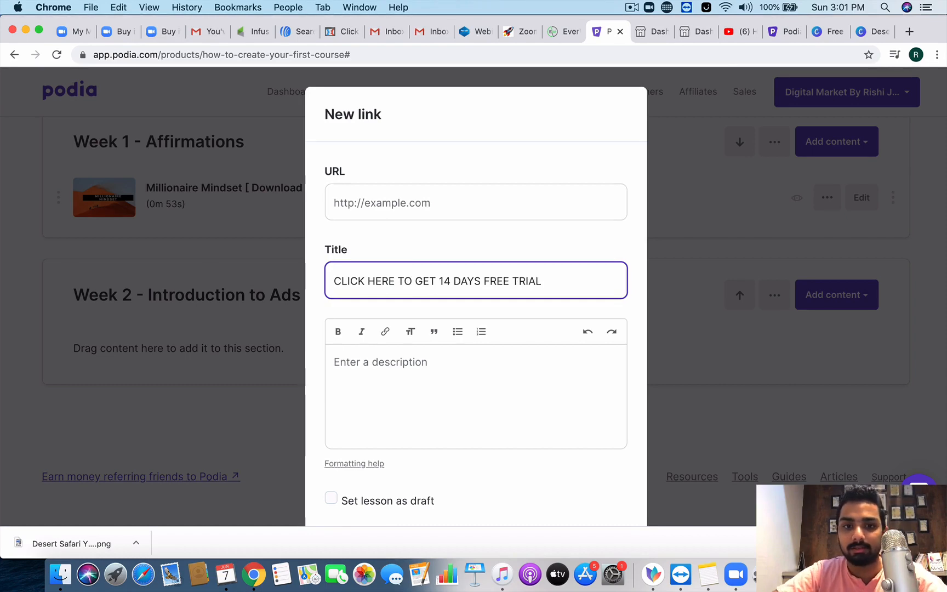
left_click(434, 210)
left_click(778, 34)
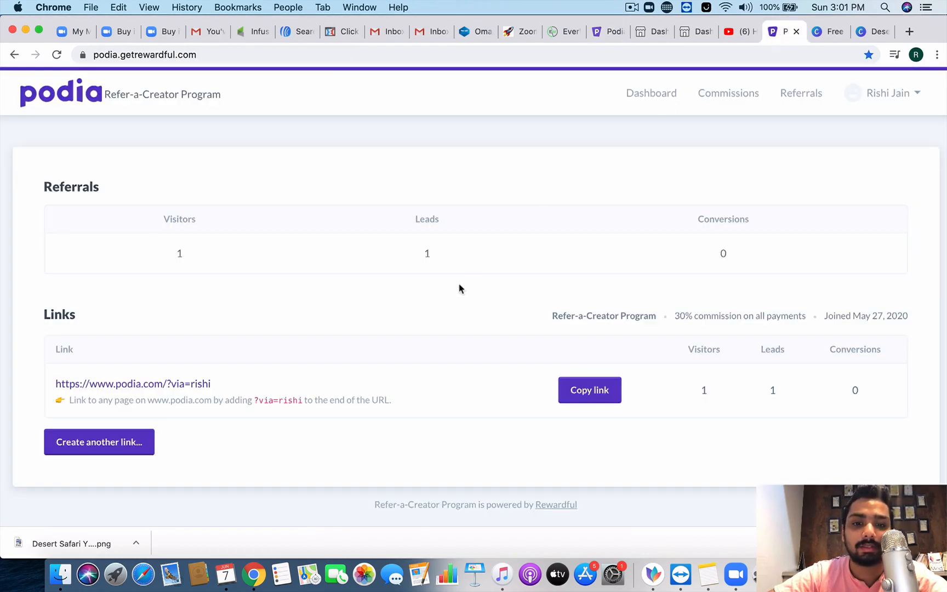
left_click(613, 34)
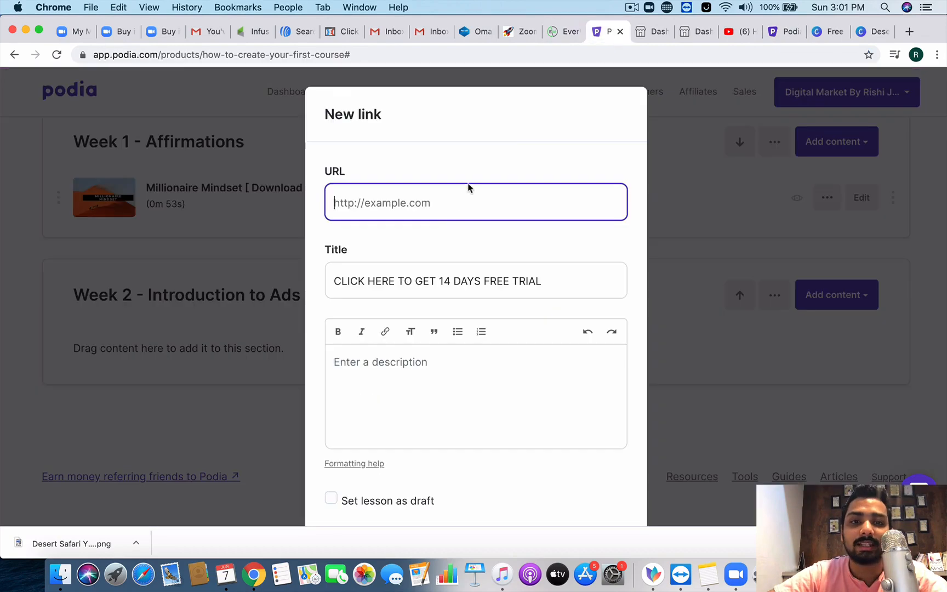
Step: Write the description 'This is an affiliate link and I would love you to click on it…'
scroll(431, 354, "down", 3)
left_click(430, 326)
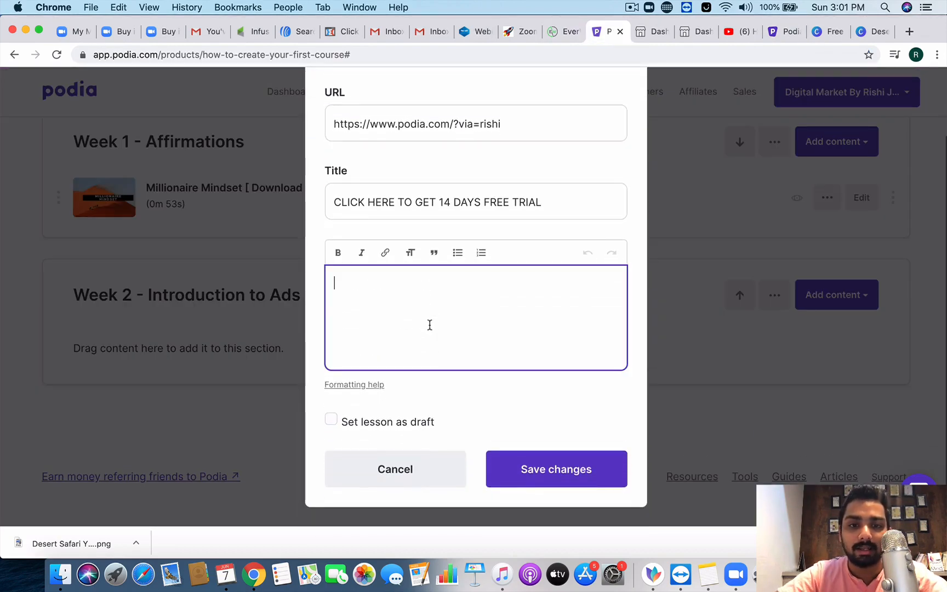
type("This")
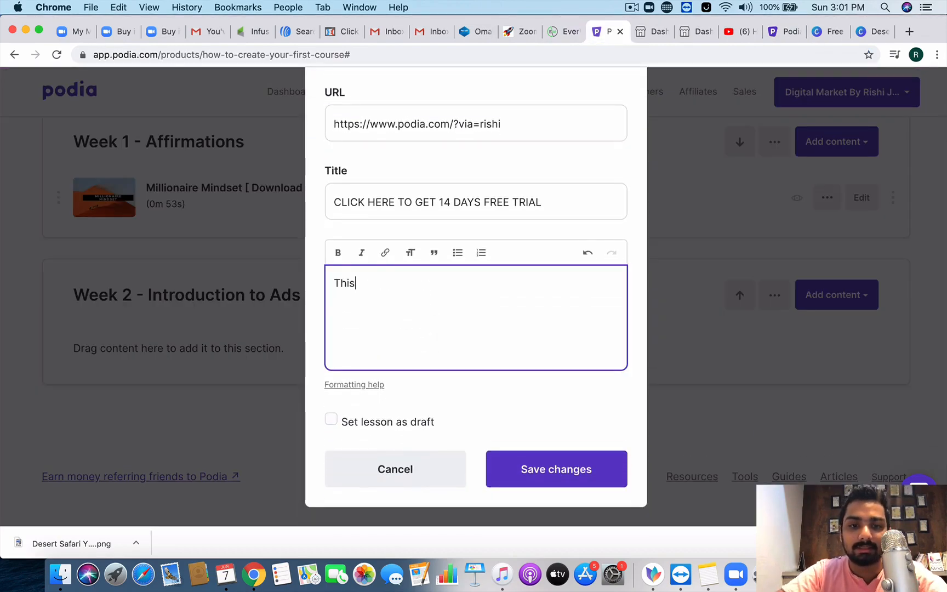
type(" is an af")
key("BackSpace")
type("af")
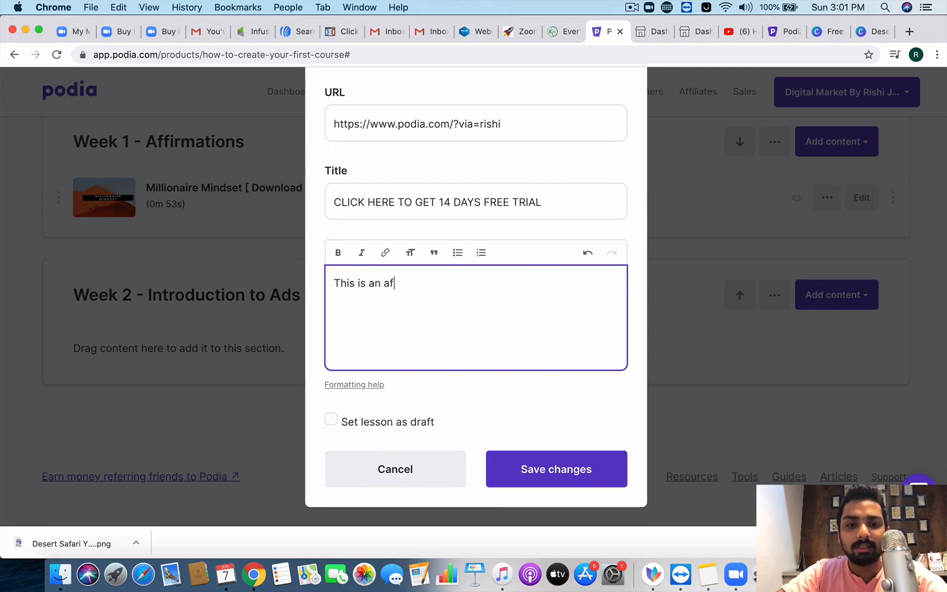
type("filiate link,")
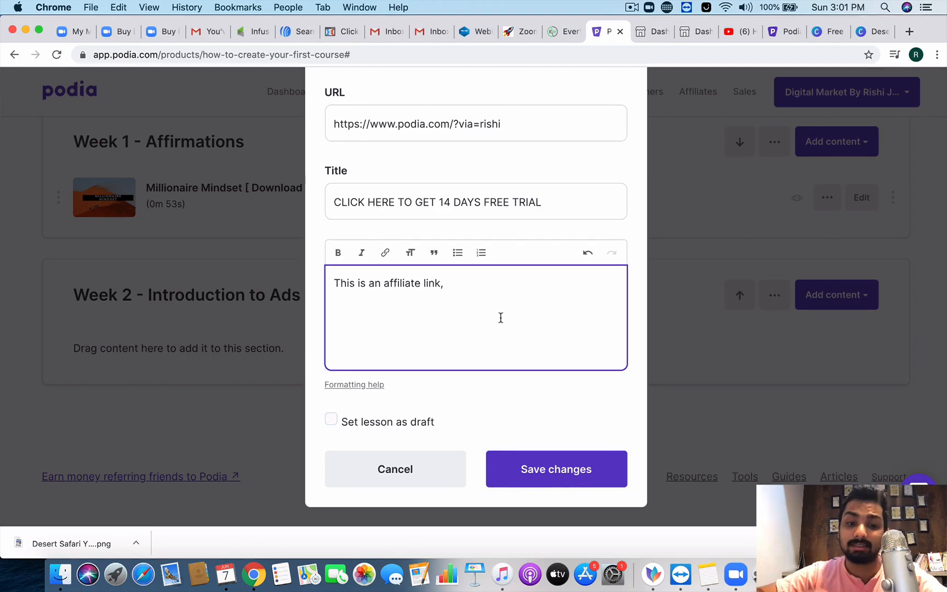
key("F2")
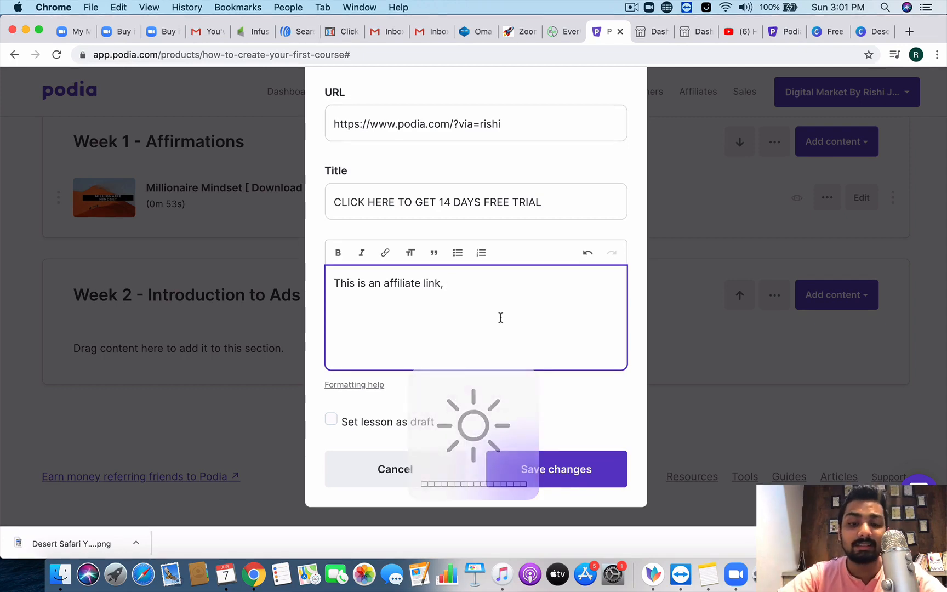
type("and ")
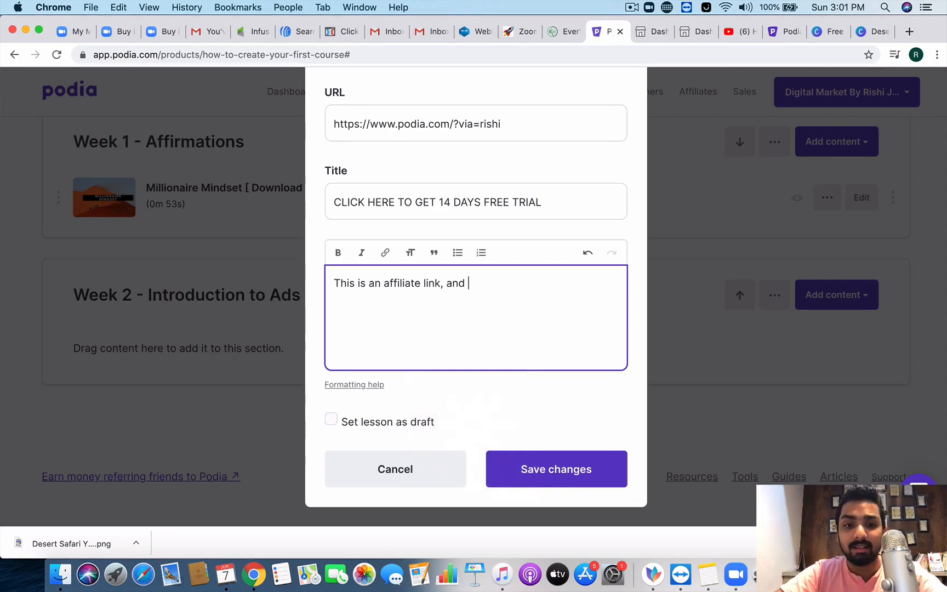
type("I would love yo")
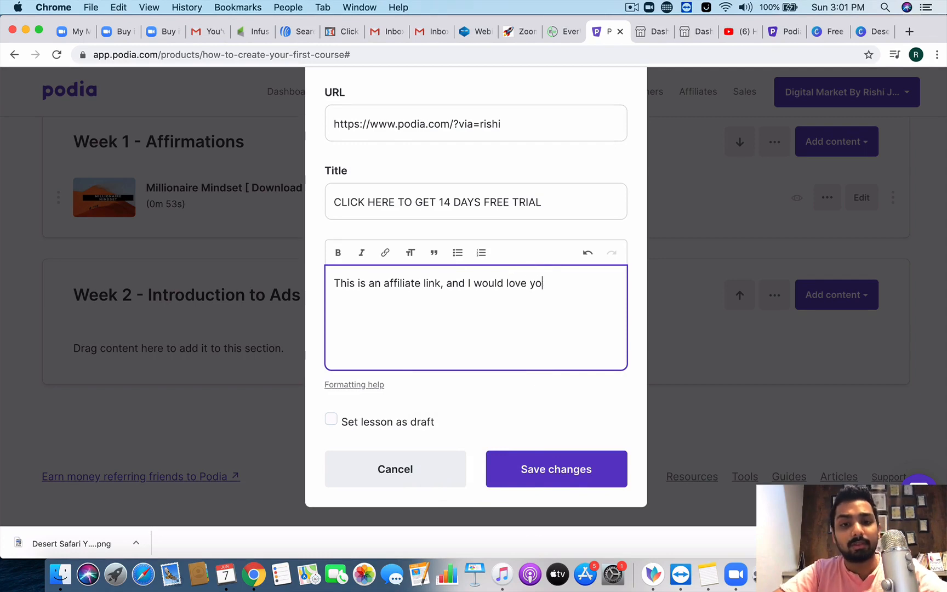
type("u to click on it")
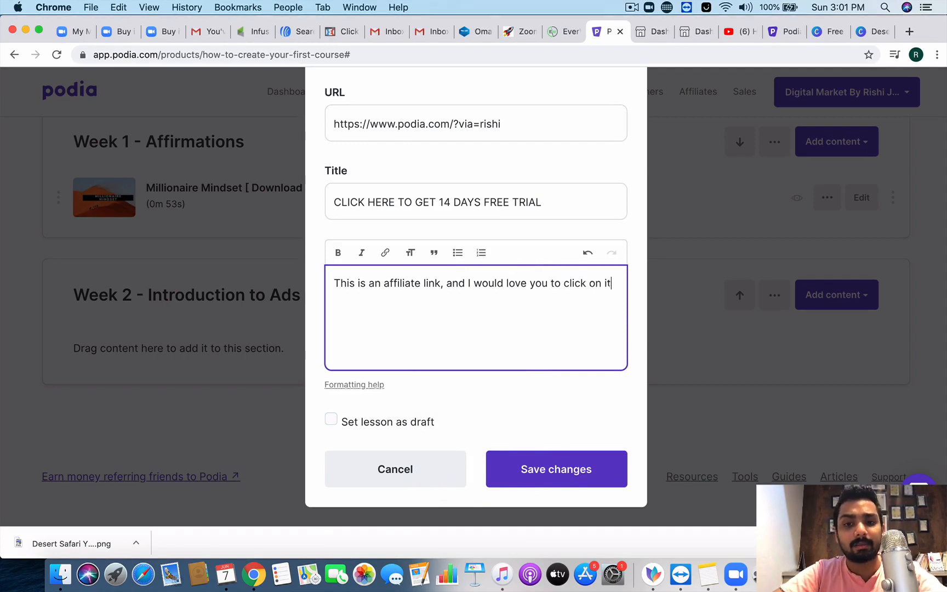
type(" and get started")
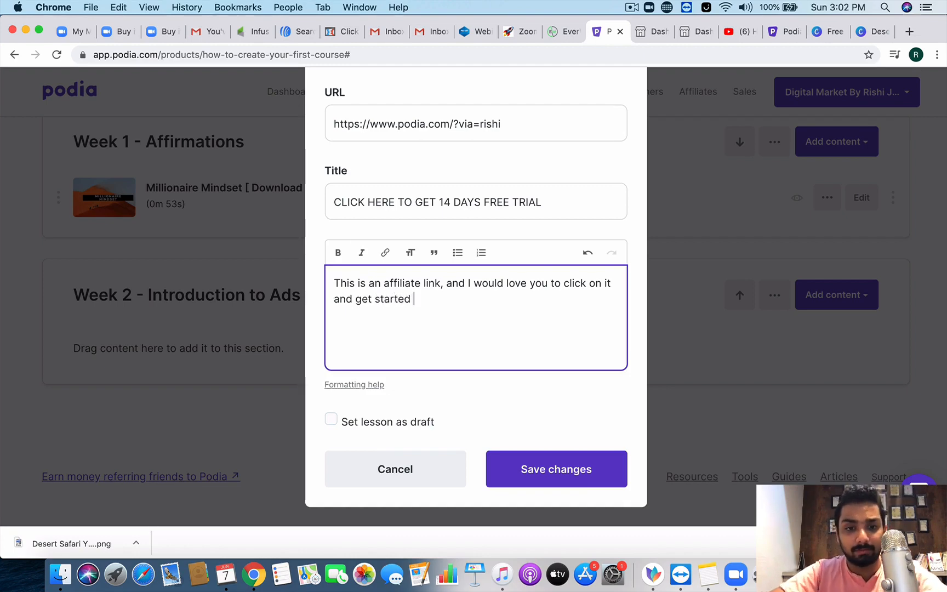
type("with thi")
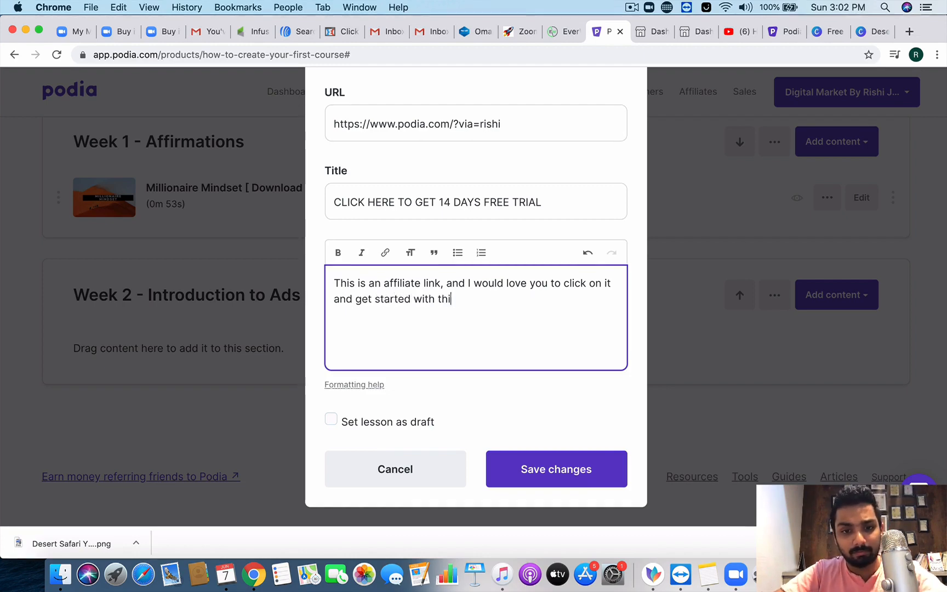
type("s tool!")
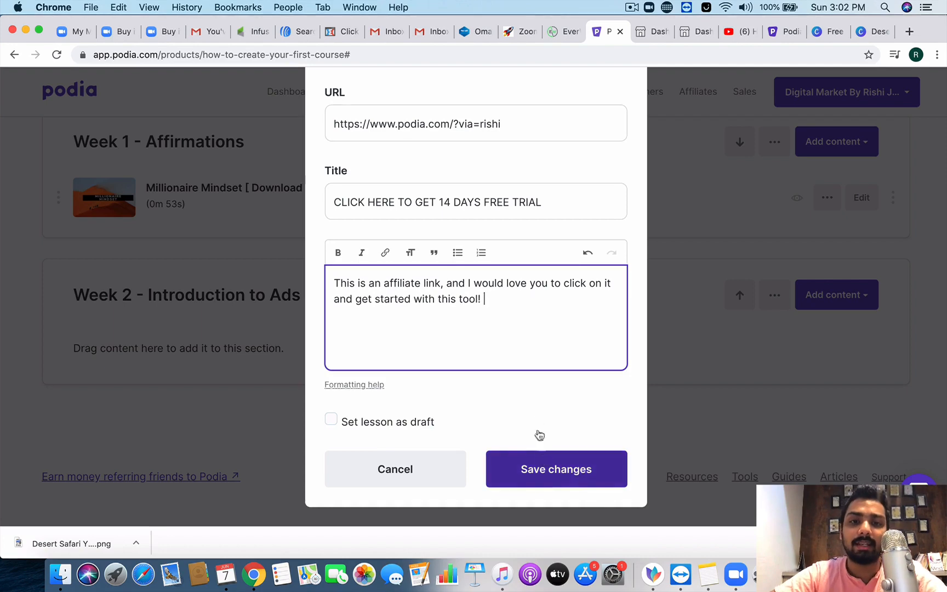
Step: Save the link lesson, then reopen it to check and close it without changes
left_click(556, 469)
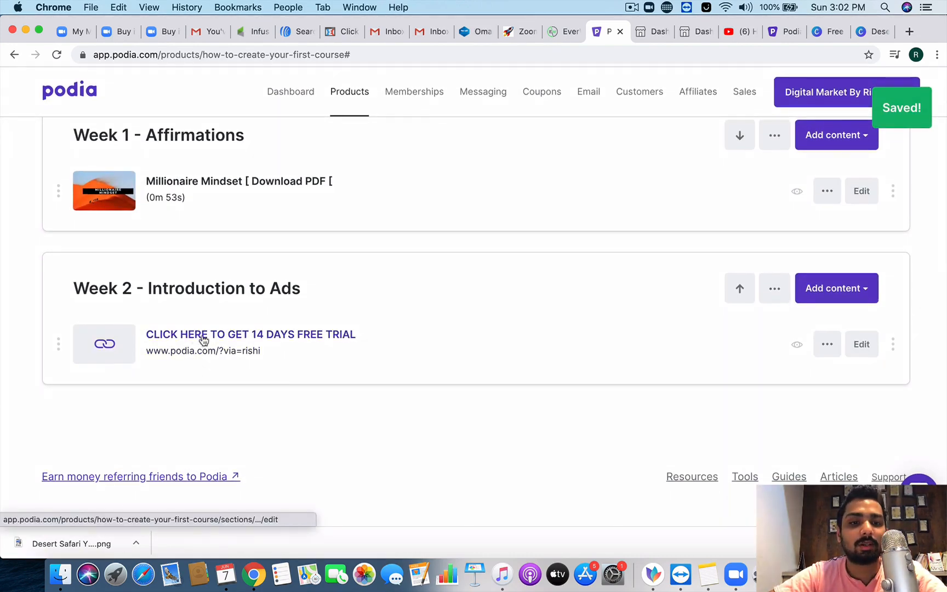
left_click(206, 335)
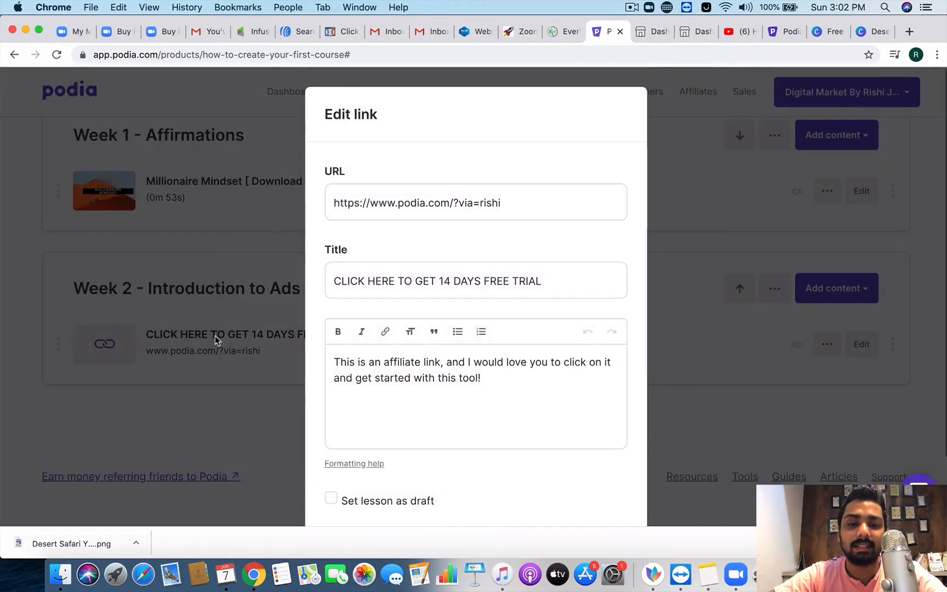
scroll(431, 465, "down", 3)
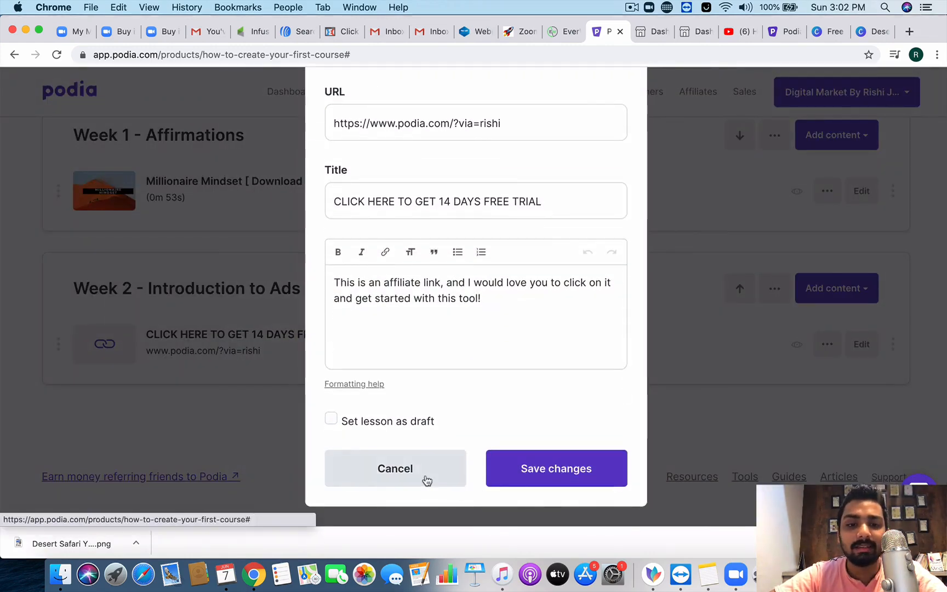
left_click(427, 480)
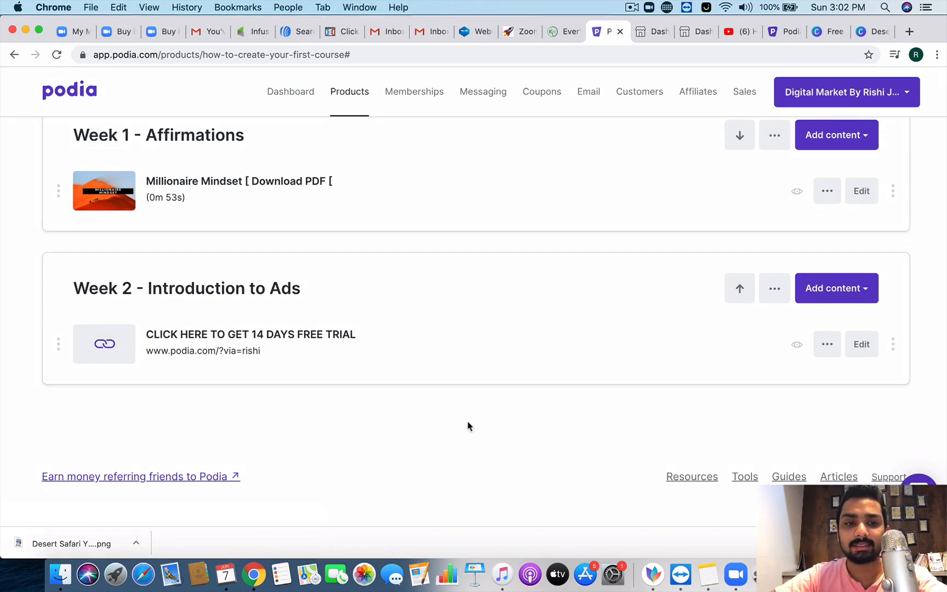
scroll(448, 389, "up", 4)
scroll(448, 389, "down", 2)
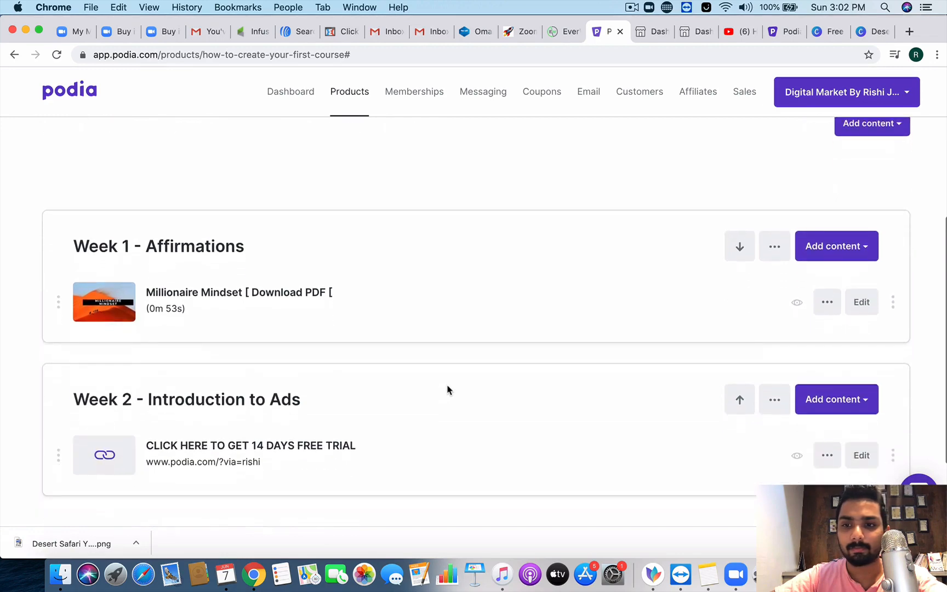
scroll(844, 407, "down", 3)
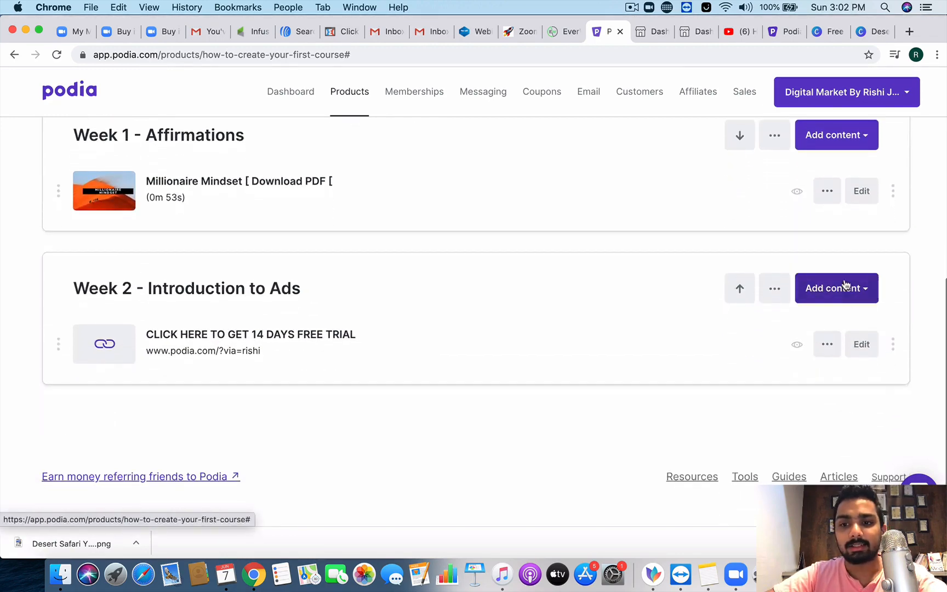
Step: Add a quiz to Week 2 and open 'Week 2 - Introduction to Ads: Quiz' for editing
left_click(844, 286)
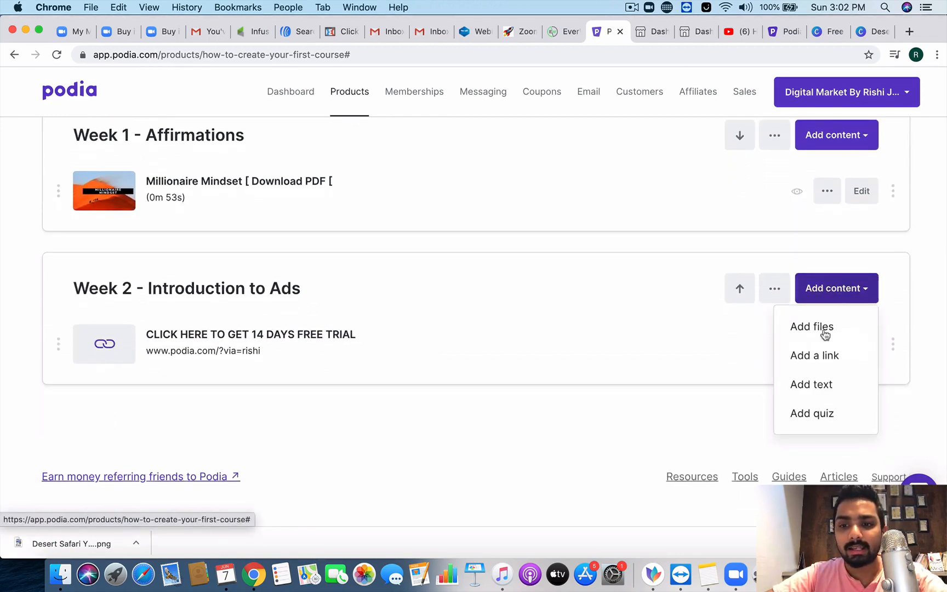
left_click(816, 414)
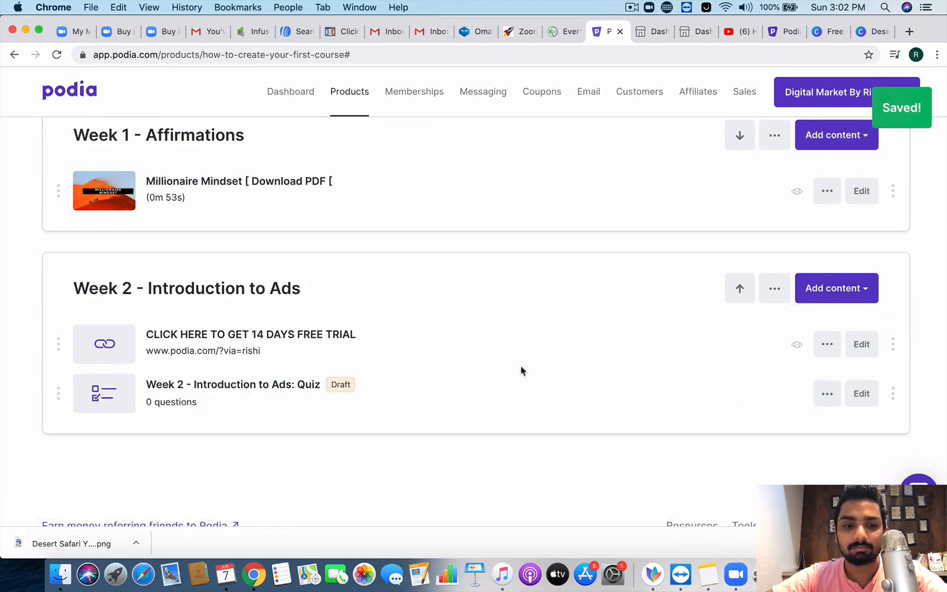
scroll(521, 371, "down", 2)
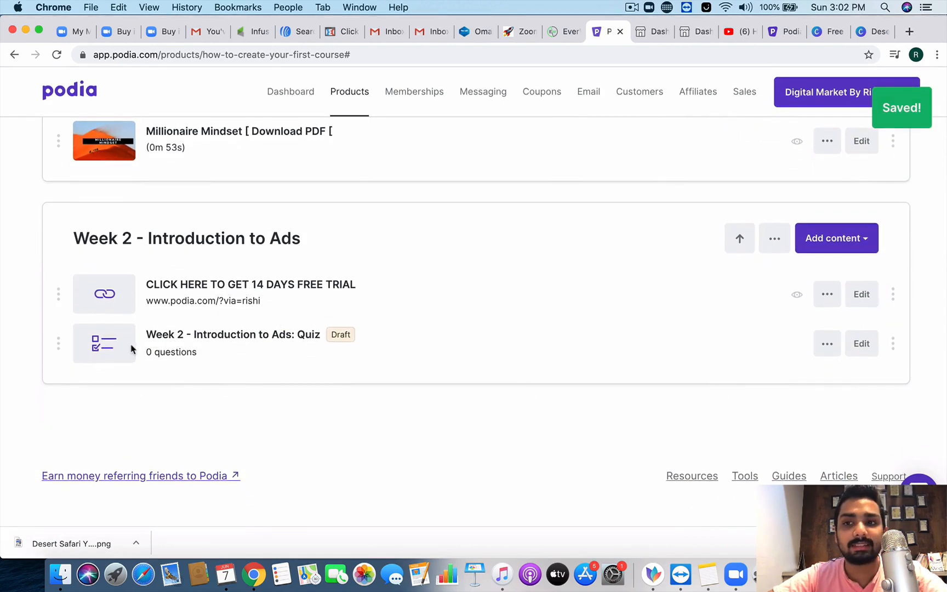
left_click(191, 336)
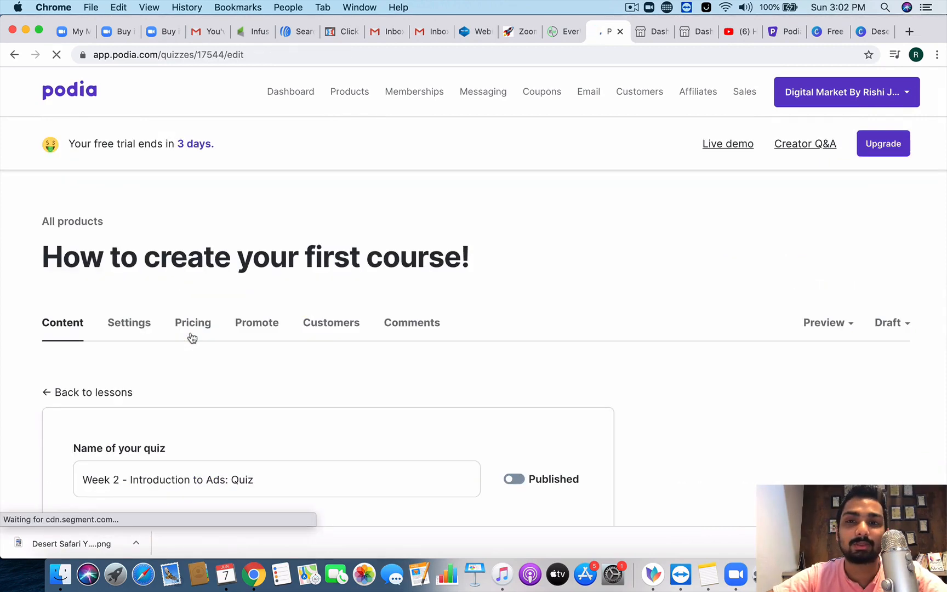
Step: Save the question 'What is an affiliate link?' with answers 'This is a link to get commission' and 'Affiliate links are dummy links'
scroll(224, 393, "down", 3)
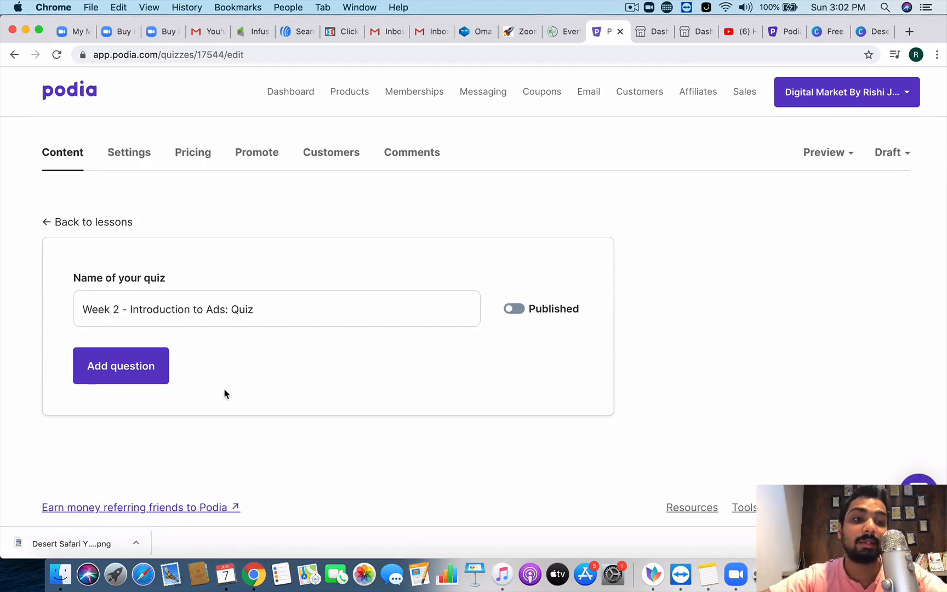
left_click(144, 365)
scroll(238, 388, "down", 2)
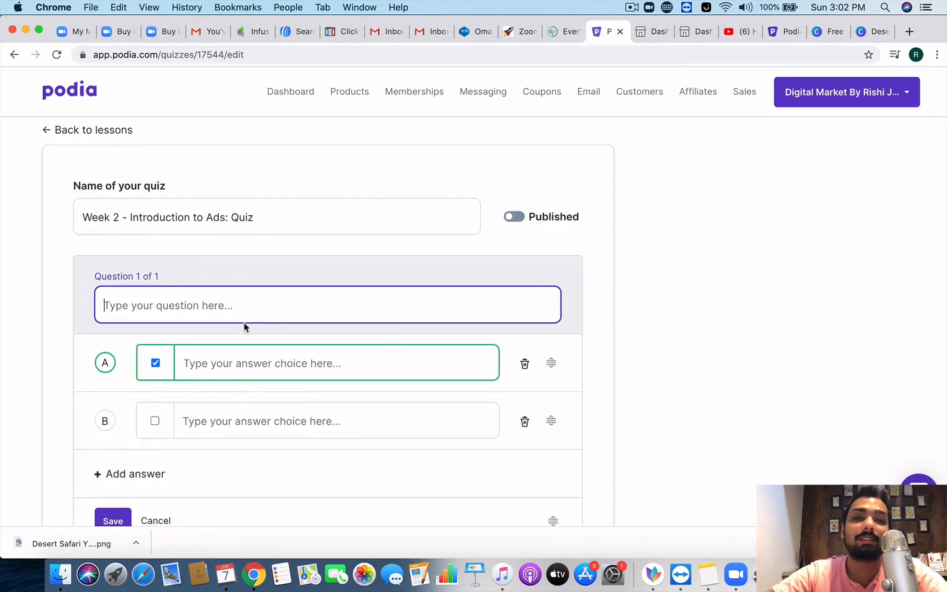
left_click(253, 295)
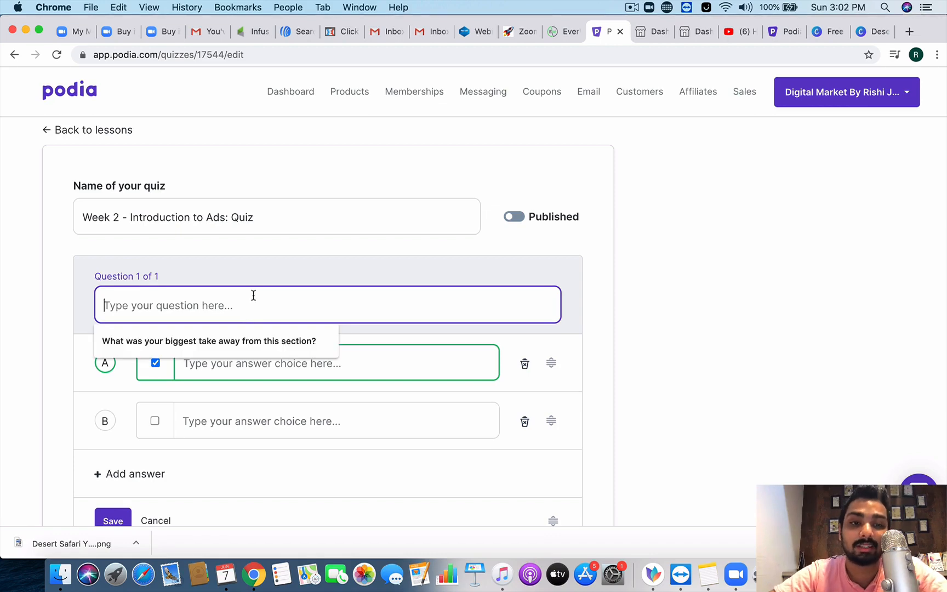
left_click(260, 267)
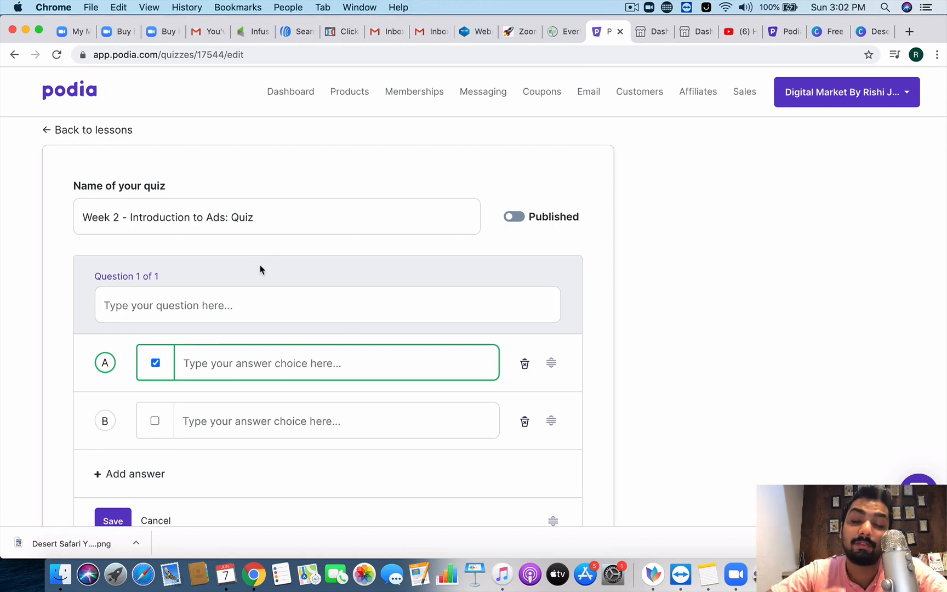
left_click(239, 299)
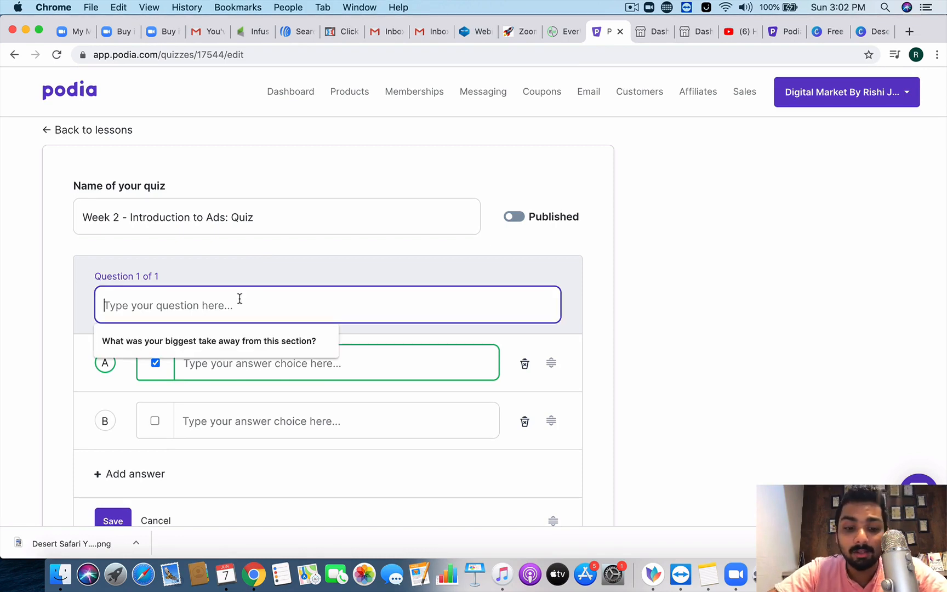
type("What is a")
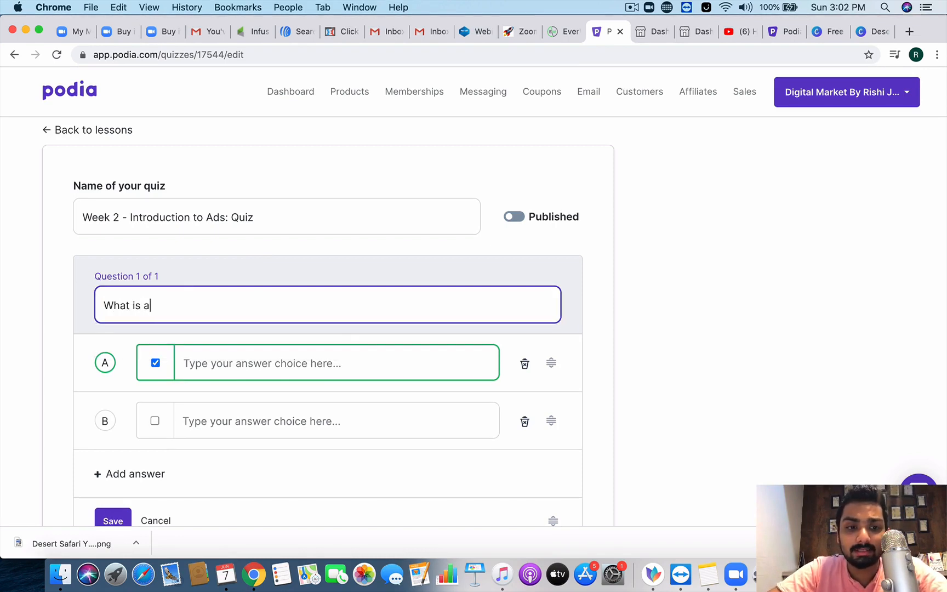
type("n affiliate link?")
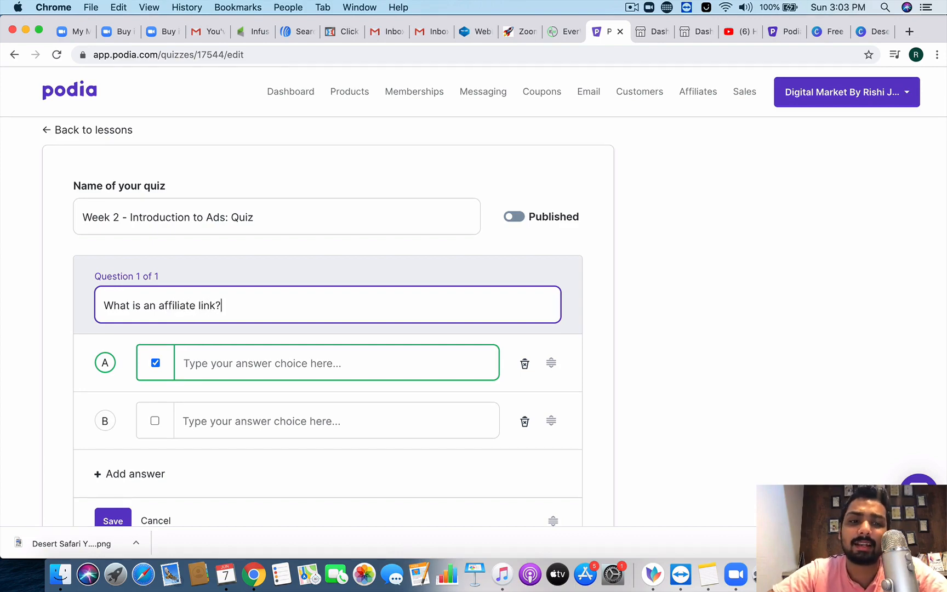
left_click(260, 364)
type("This is")
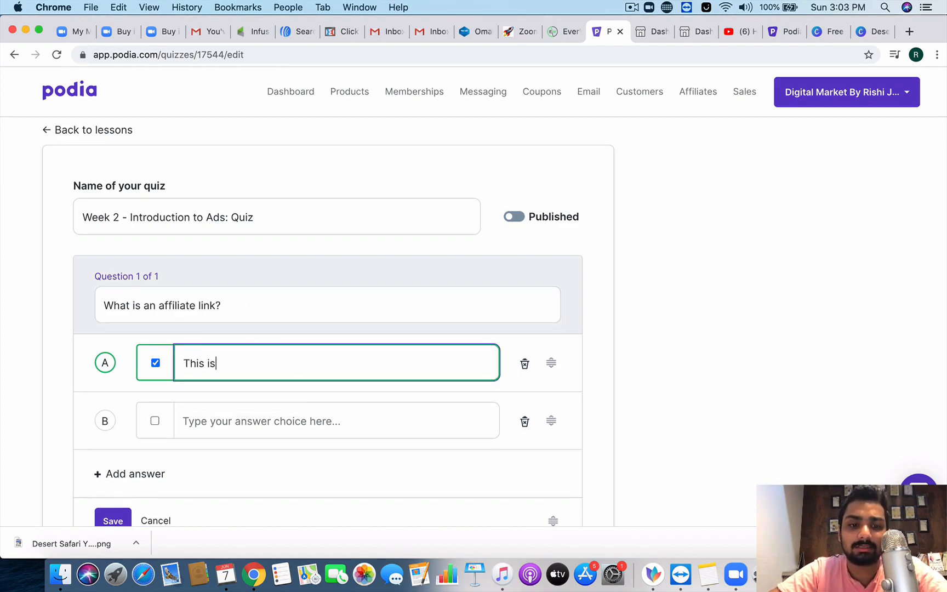
type(" a link to get co")
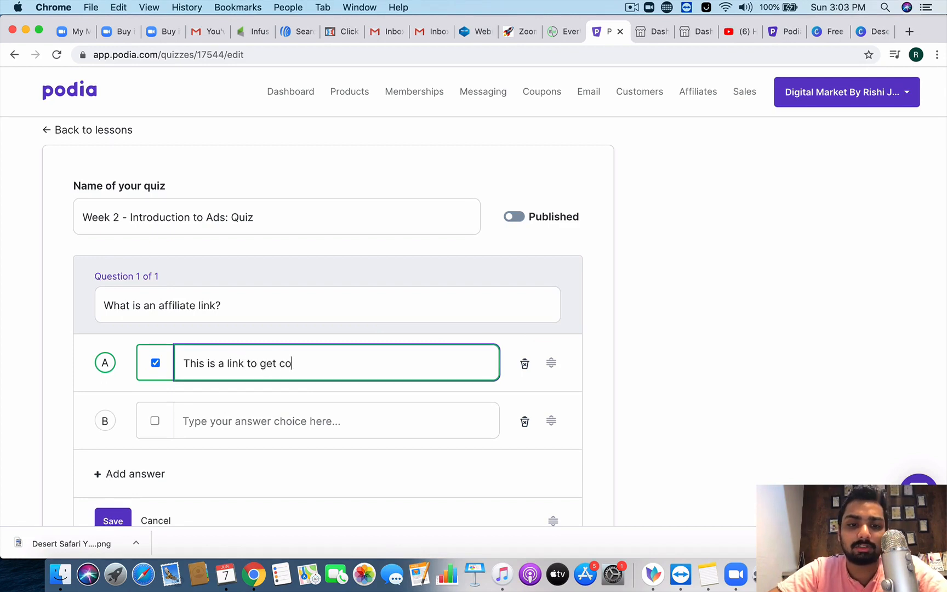
type("mmission")
left_click(269, 423)
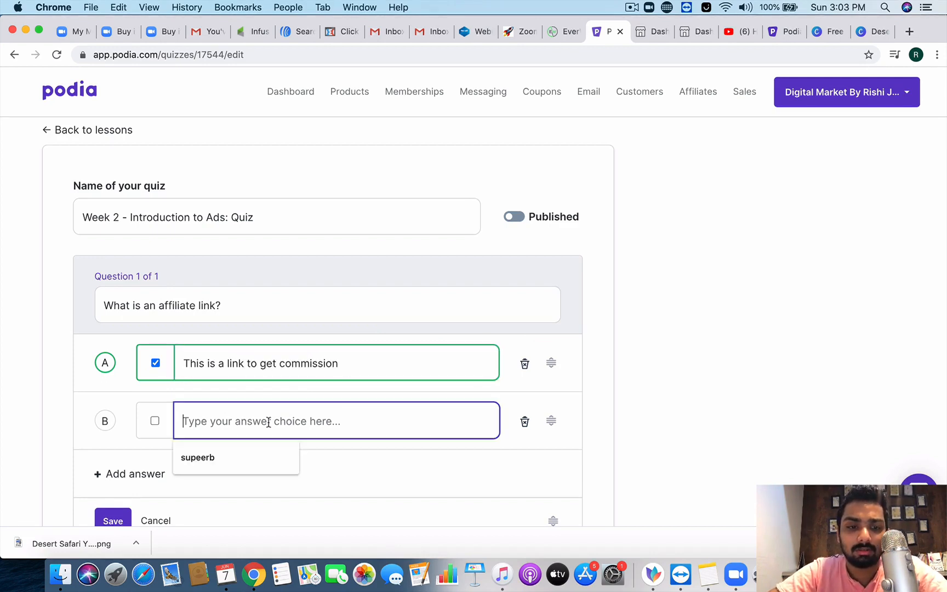
type("Affiliate li")
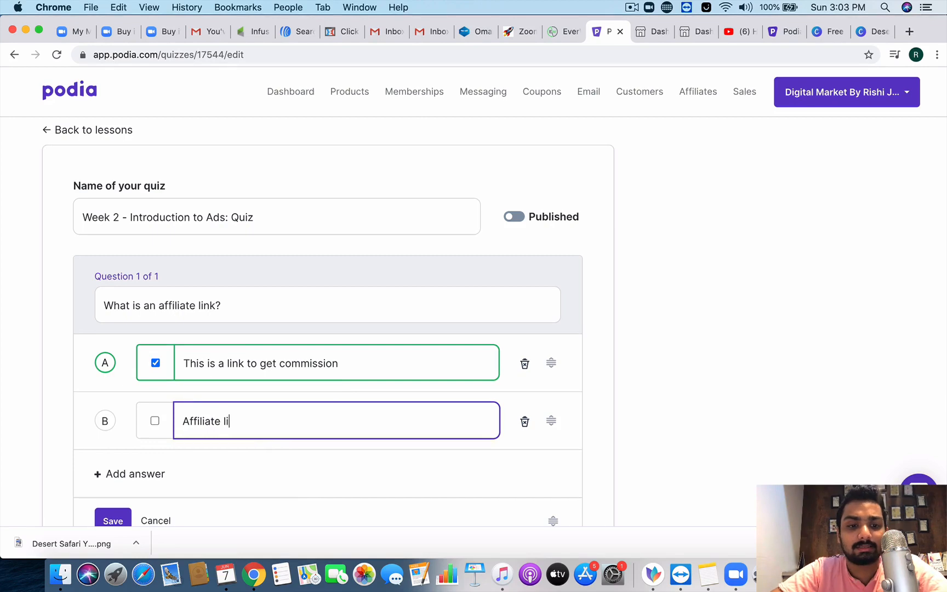
type("nk  are dummy")
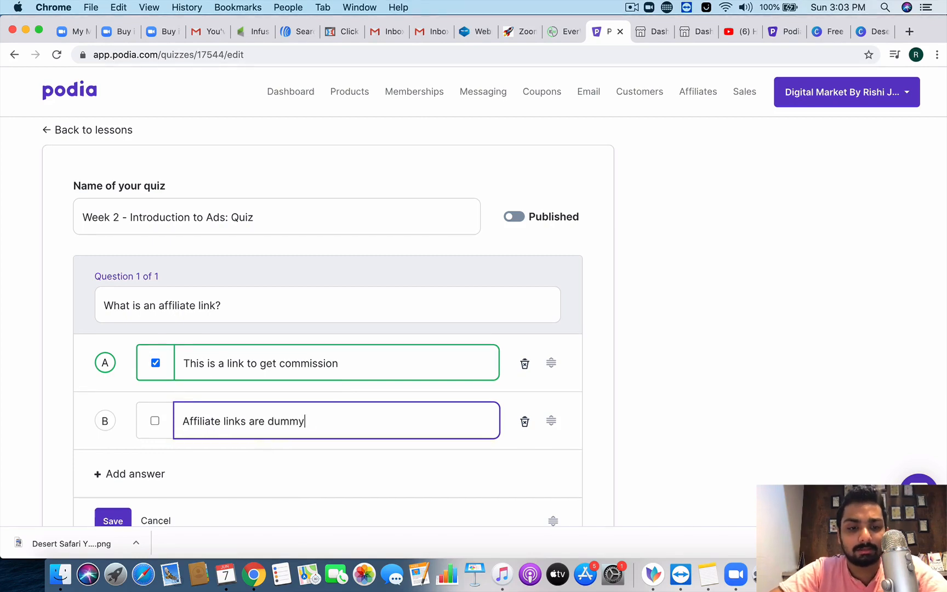
type(" link")
scroll(247, 439, "down", 1)
type("s")
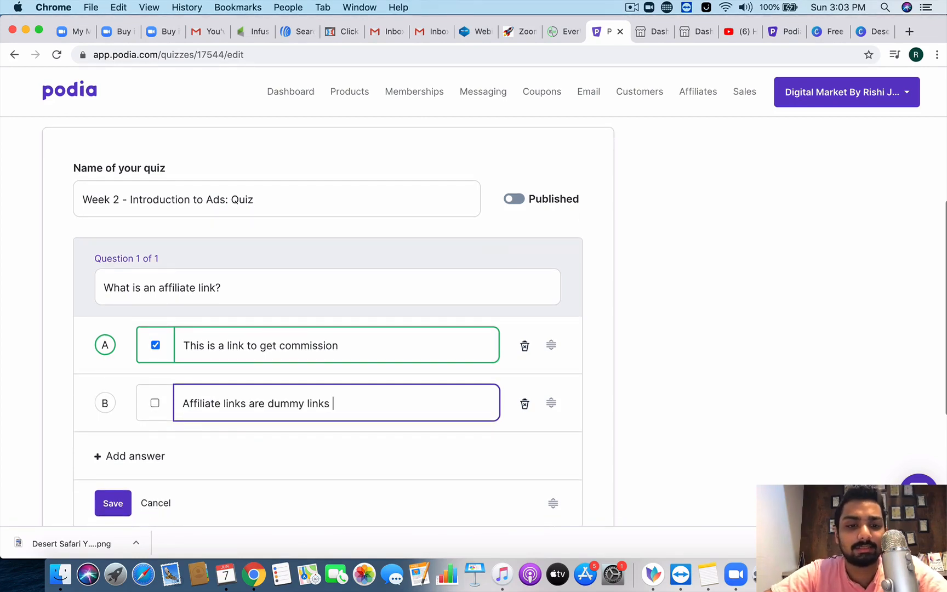
scroll(181, 452, "down", 3)
left_click(107, 438)
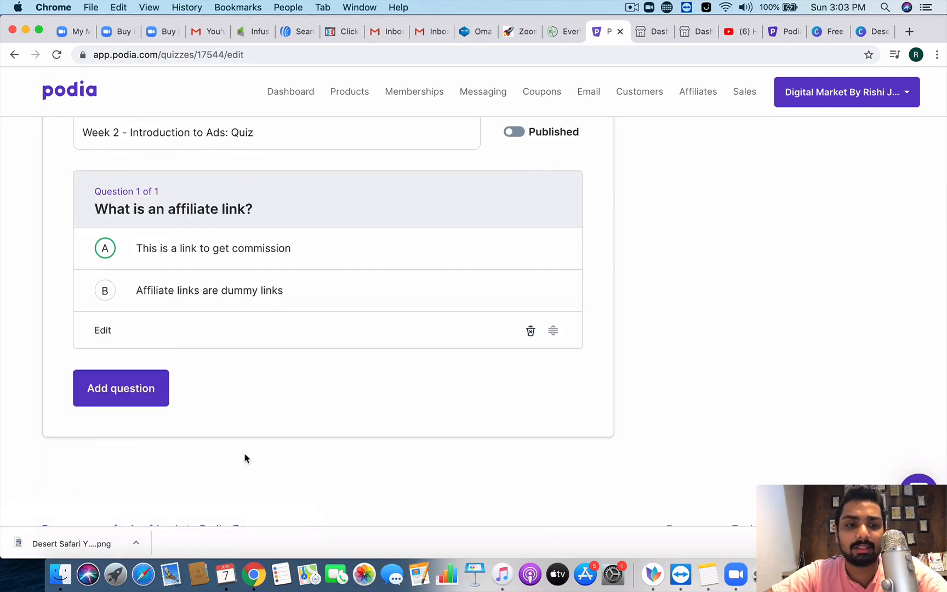
Step: Switch the quiz's Published toggle on
scroll(245, 456, "up", 3)
scroll(245, 456, "down", 3)
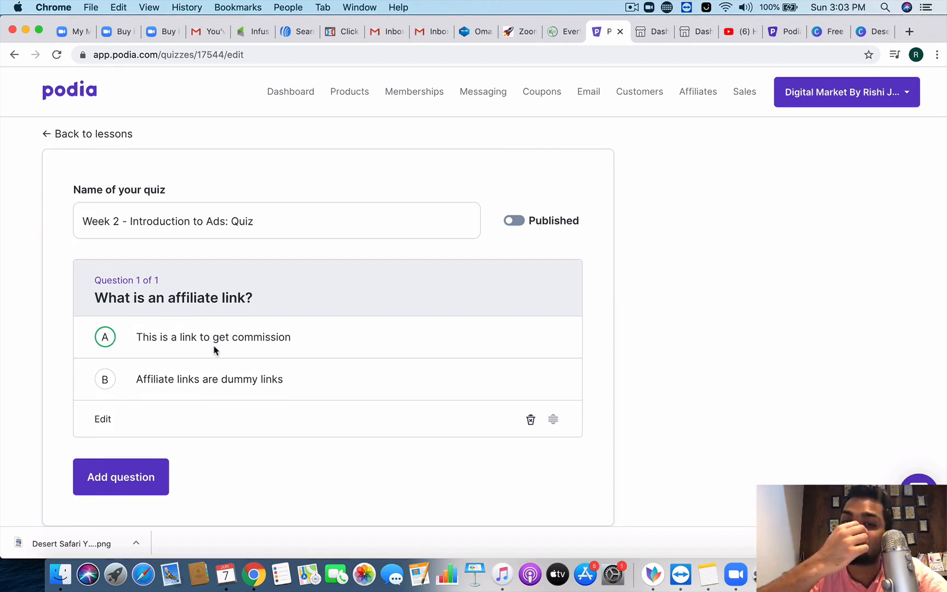
scroll(214, 462, "down", 1)
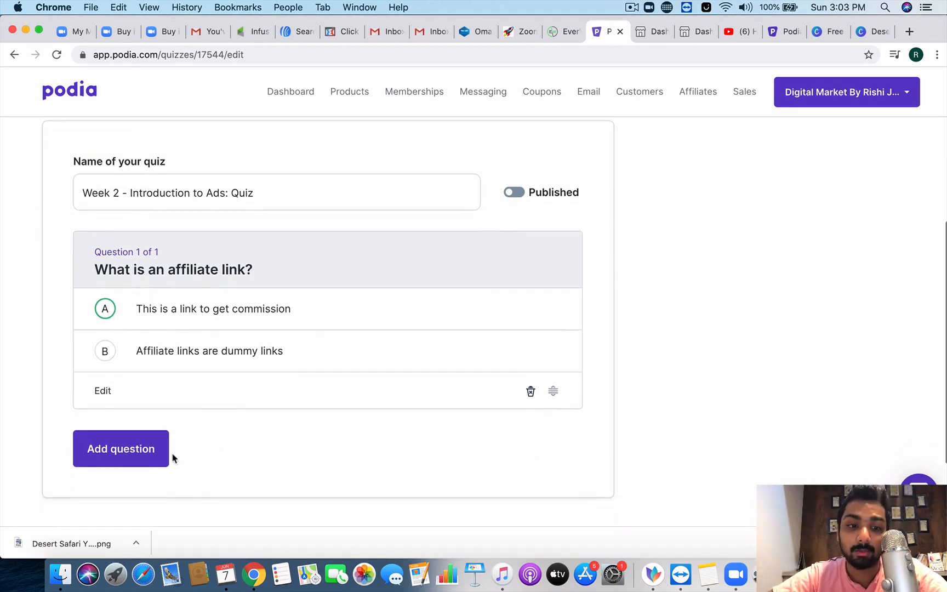
left_click(515, 193)
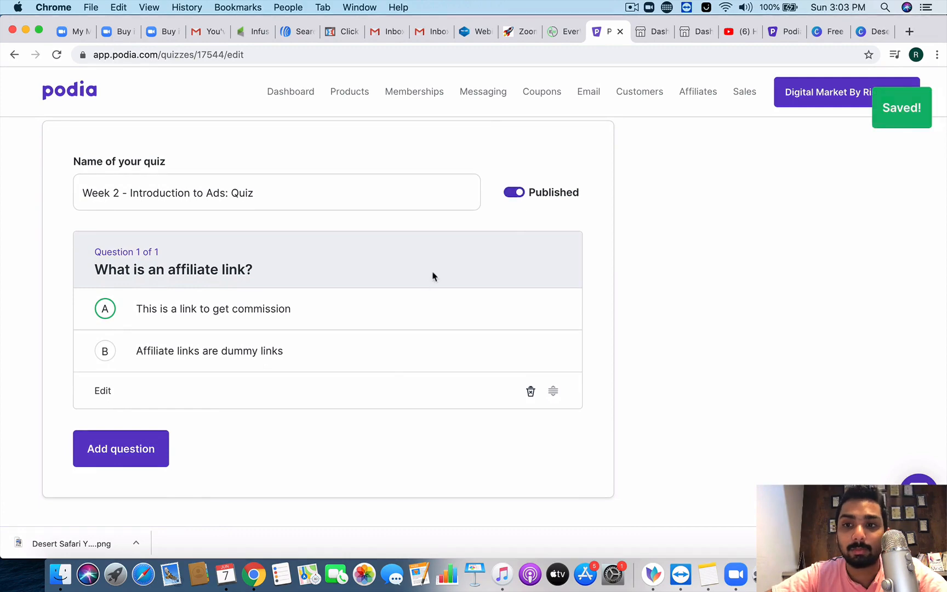
scroll(381, 374, "down", 2)
Step: Add the quiz question 'What is the capital of India?' with answers Delhi and Mumbai
left_click(209, 404)
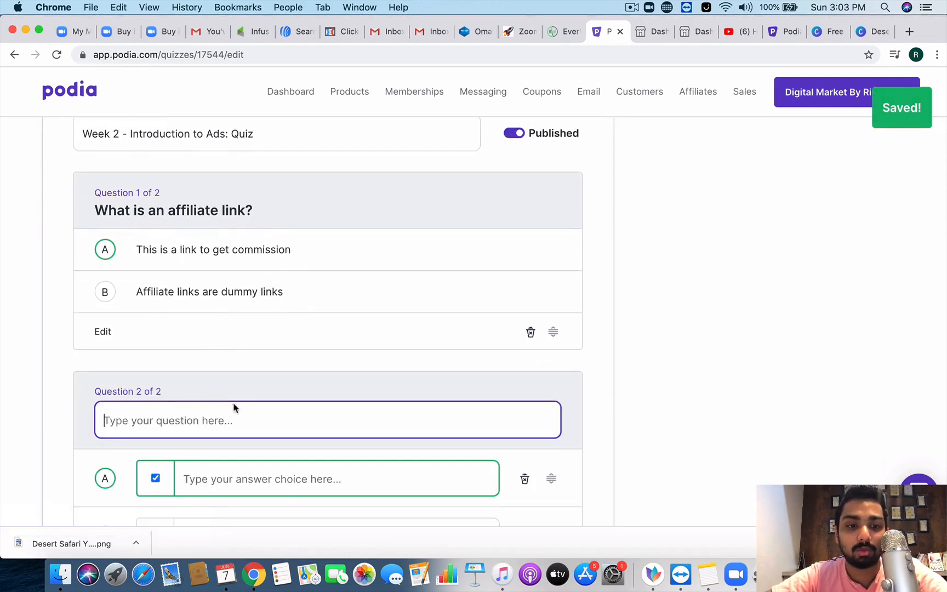
scroll(228, 408, "down", 3)
type("What is ")
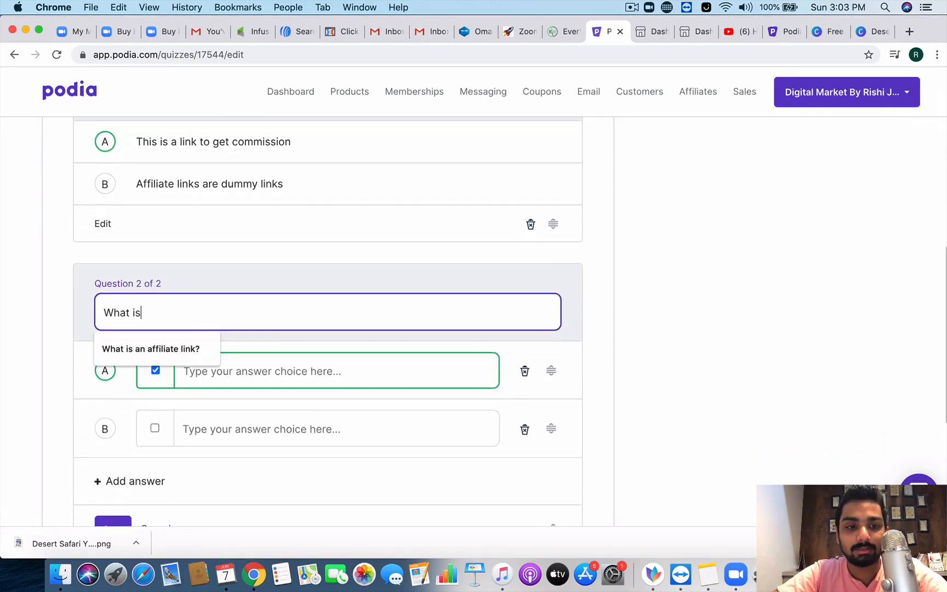
type("t")
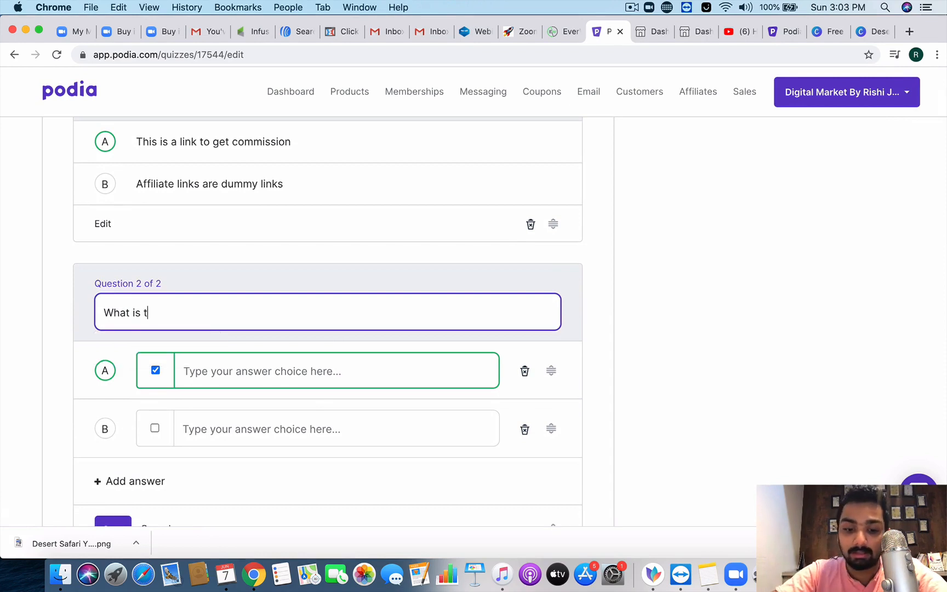
type("he capital of India?")
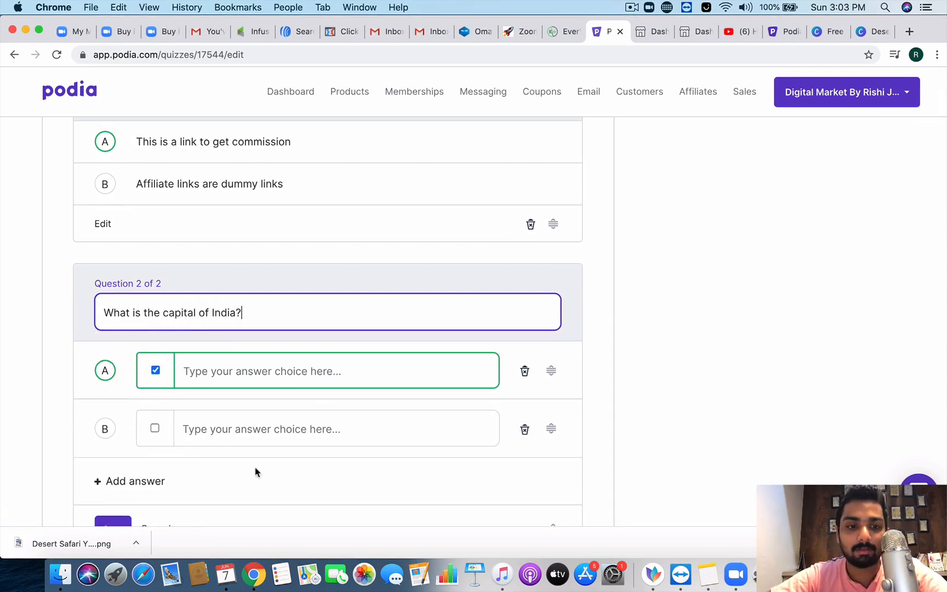
left_click(264, 378)
type("Delh ")
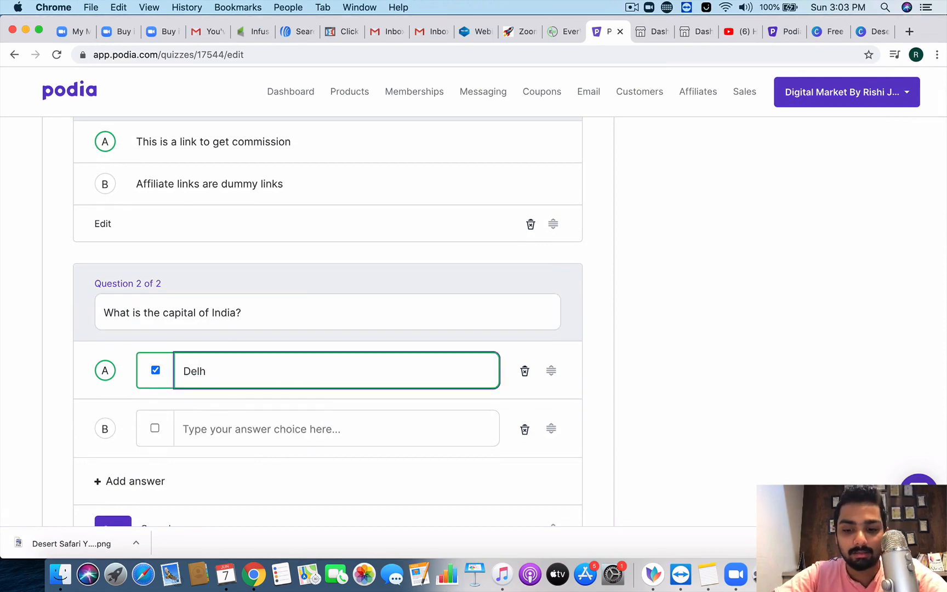
type("i")
left_click(271, 437)
type("Mumab")
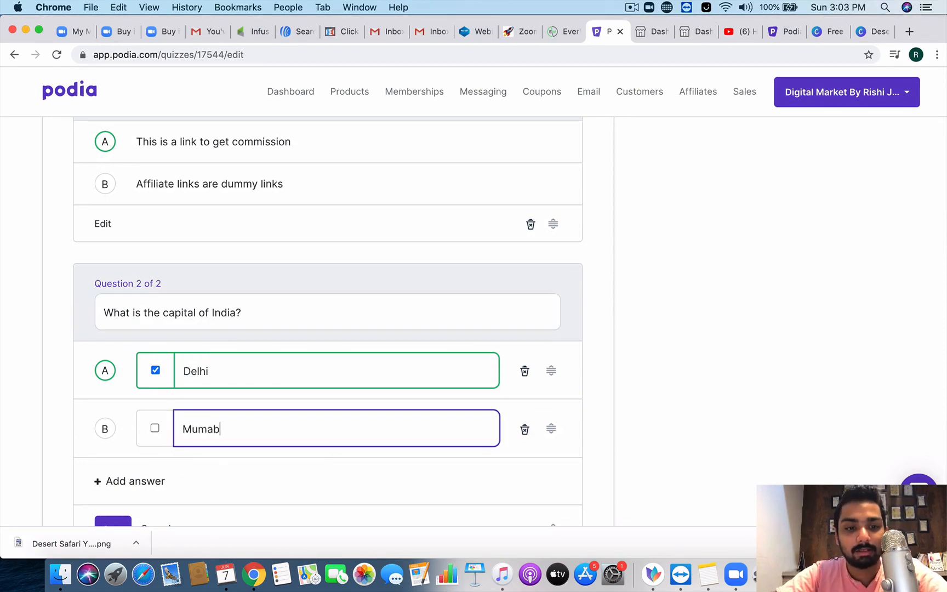
key("BackSpace")
key("BackSpace")
type("bai")
Step: Save the capital of India question and return to the course's lesson list
scroll(262, 444, "down", 2)
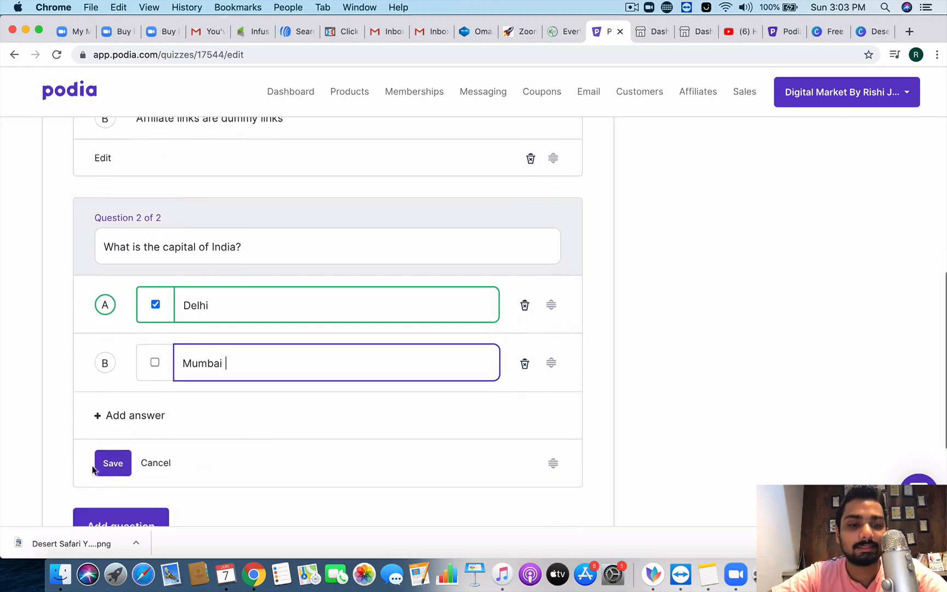
left_click(112, 462)
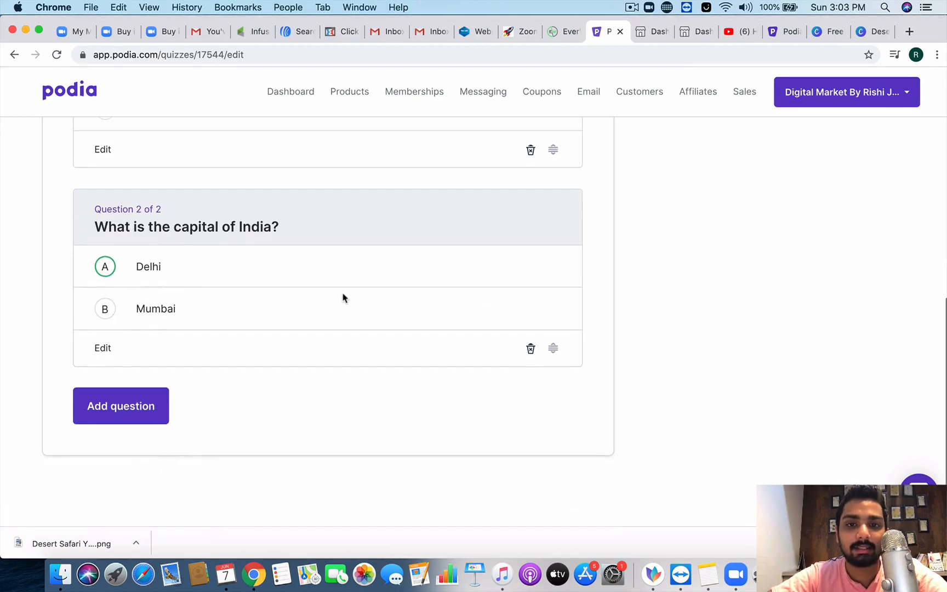
scroll(526, 195, "up", 10)
scroll(133, 247, "down", 5)
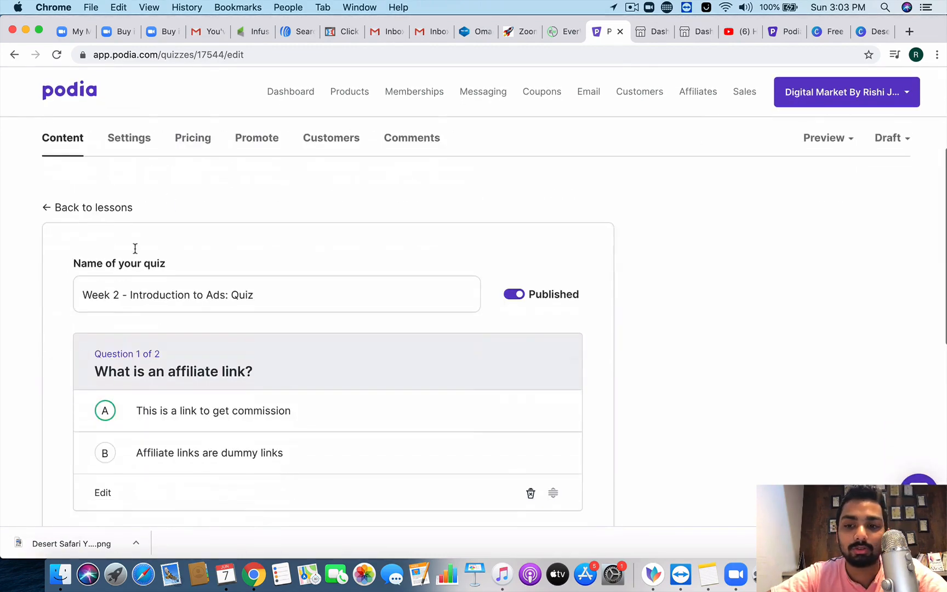
left_click(80, 184)
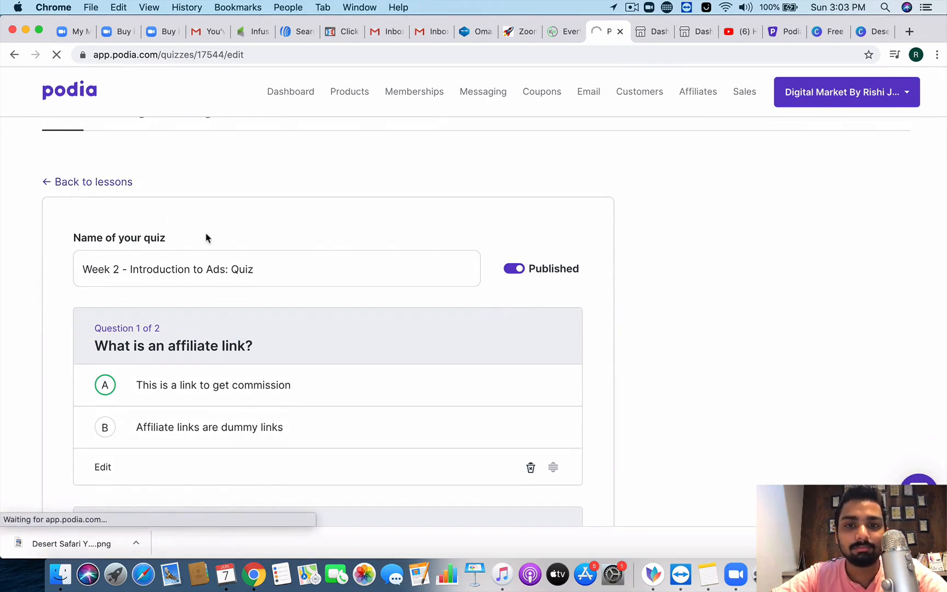
Step: Move Week 2 above Week 1, then restore Week 1 to the top
scroll(498, 432, "down", 7)
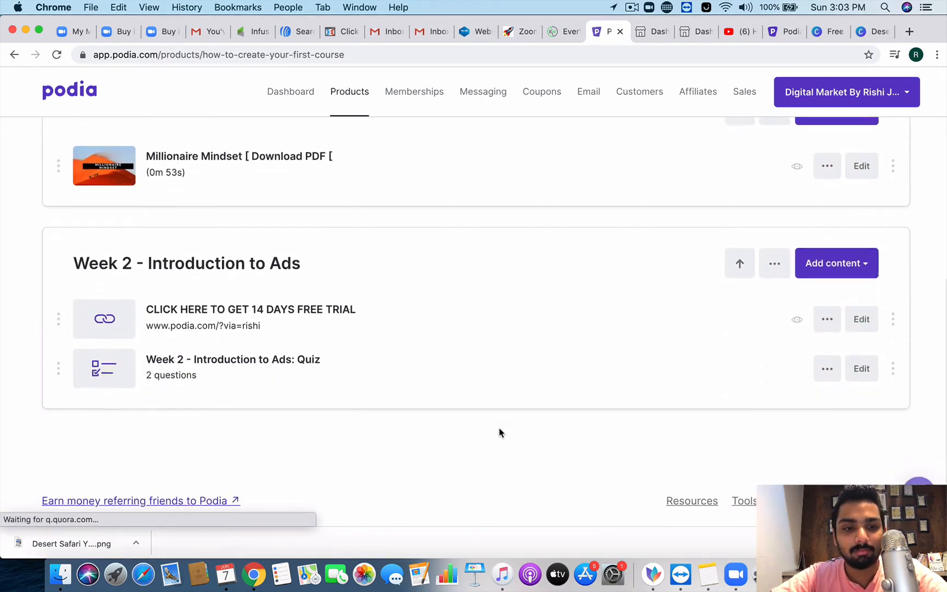
scroll(260, 393, "up", 3)
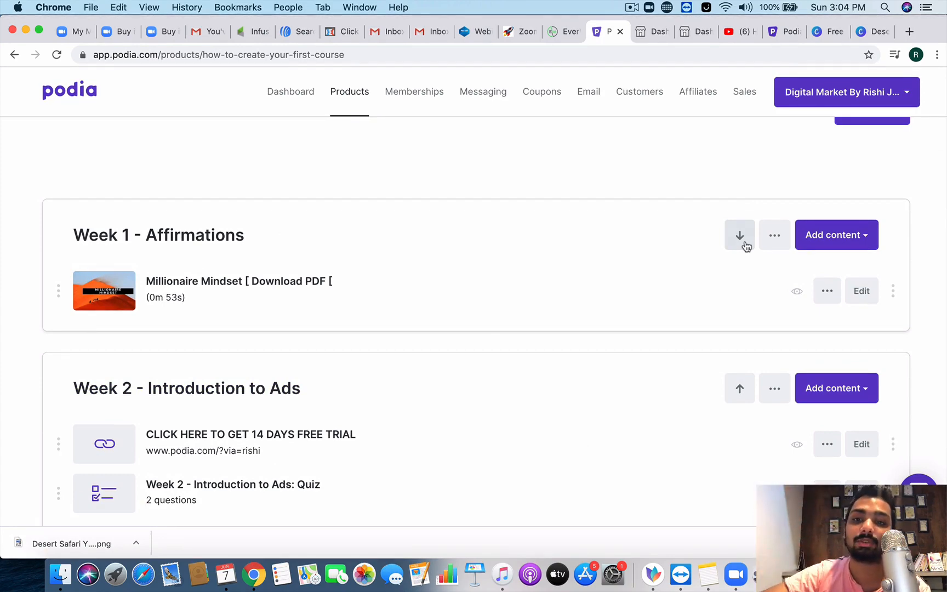
left_click(744, 243)
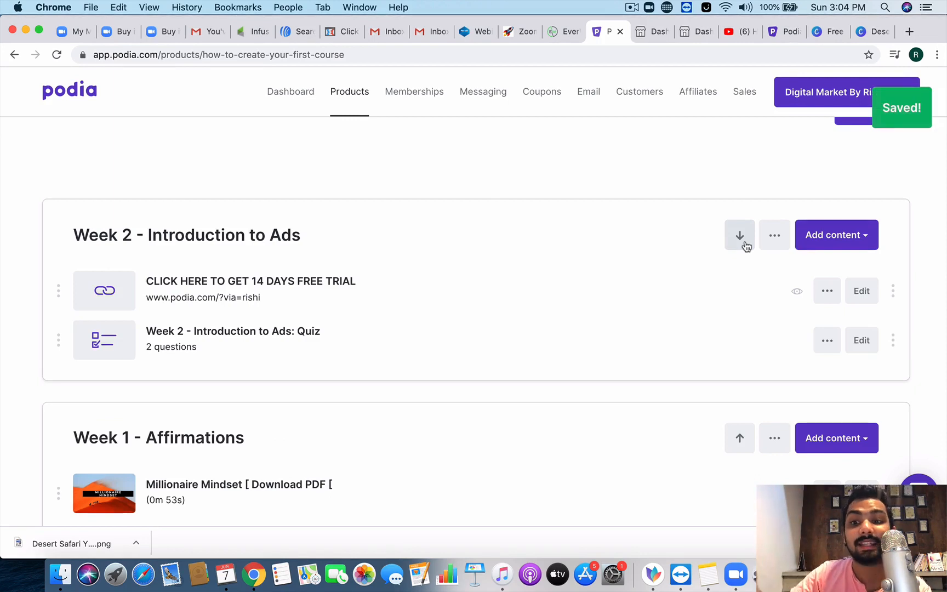
left_click(741, 438)
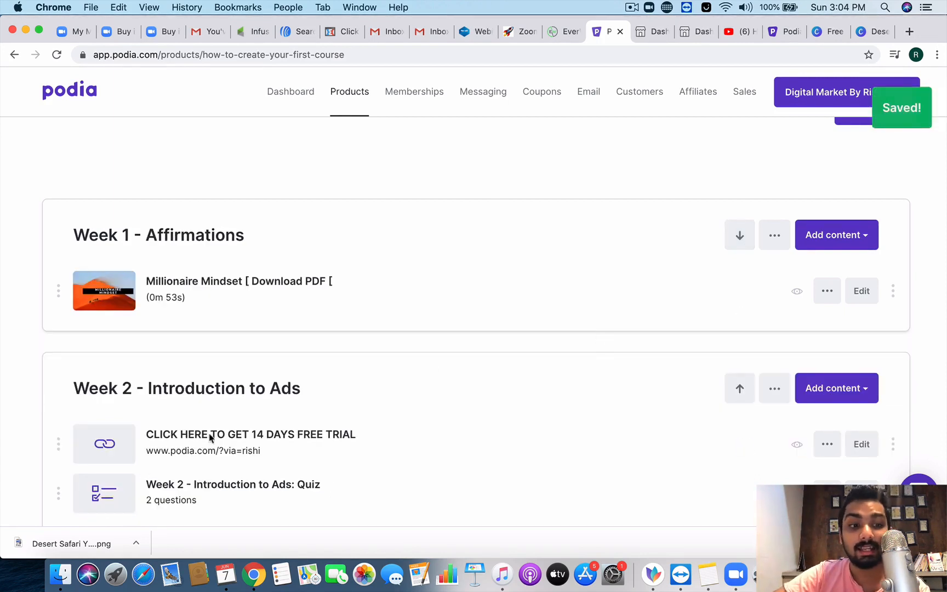
Step: Drag the quiz from Week 1 into Week 2, below the free-trial link lesson
scroll(164, 455, "down", 1)
left_click_drag(55, 469, 43, 292)
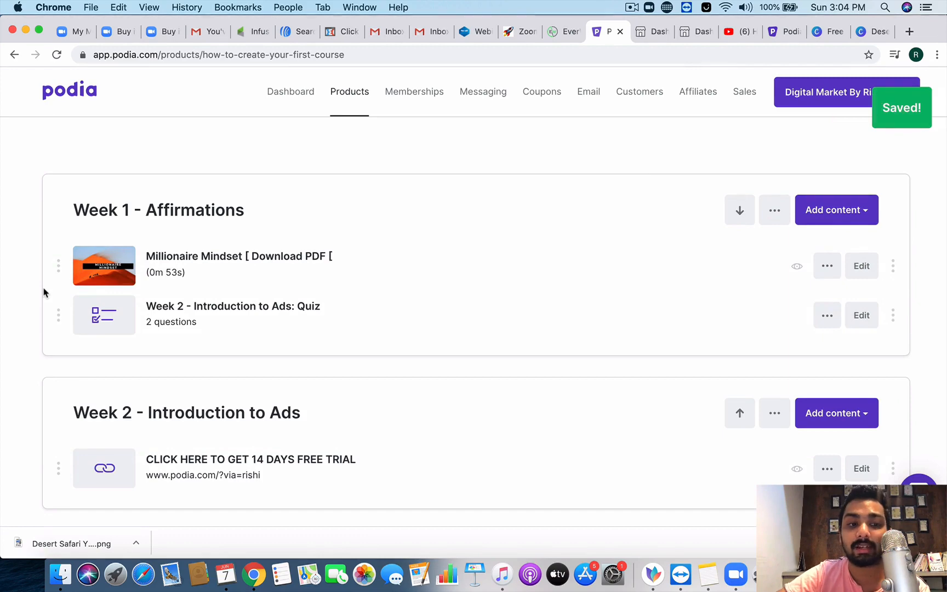
left_click_drag(58, 314, 55, 475)
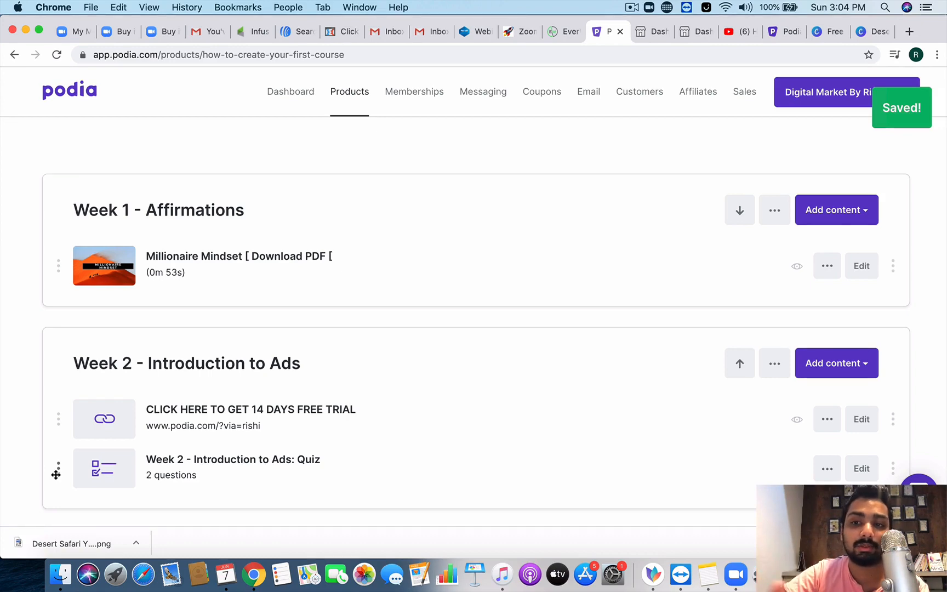
left_click(781, 211)
left_click(776, 211)
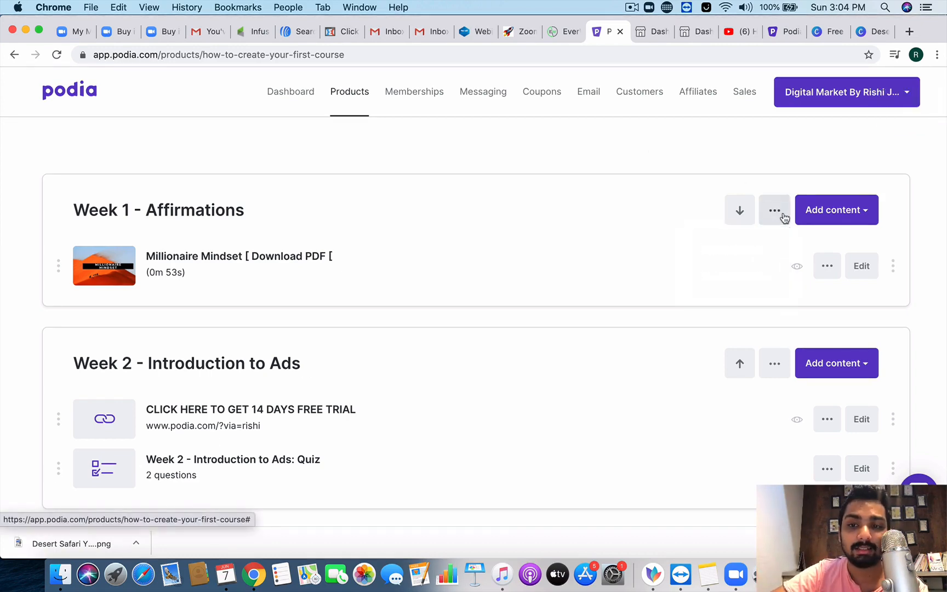
left_click(776, 212)
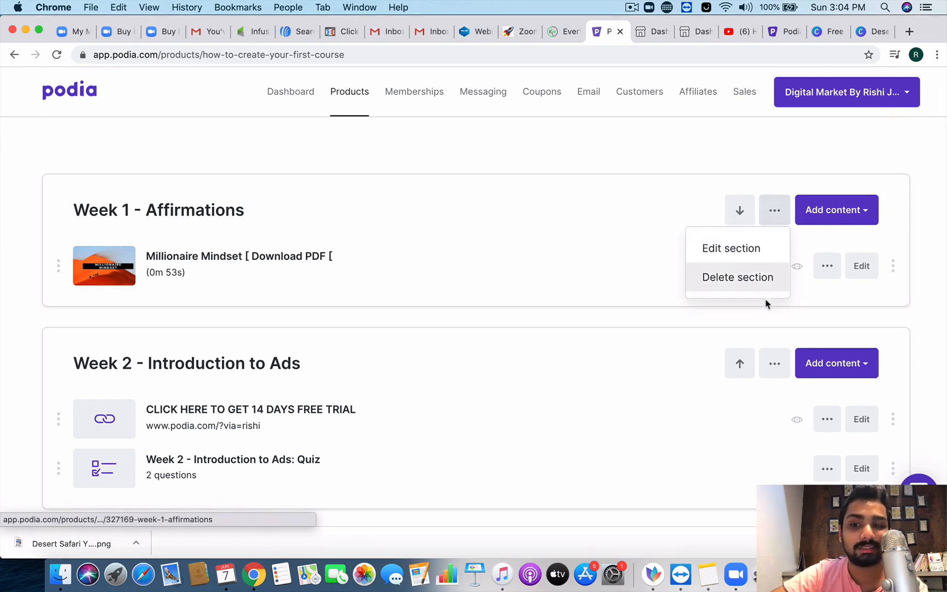
left_click(829, 304)
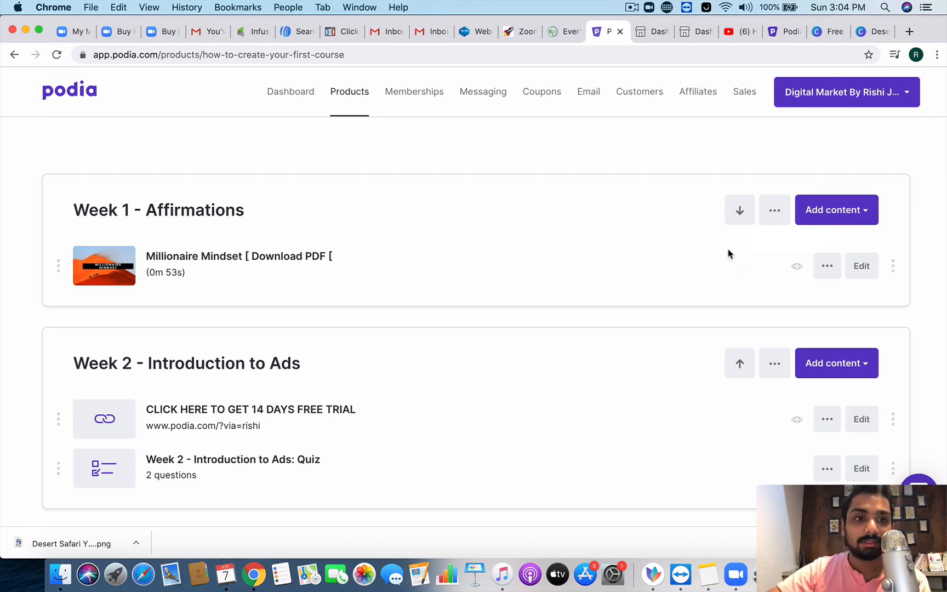
scroll(729, 255, "up", 5)
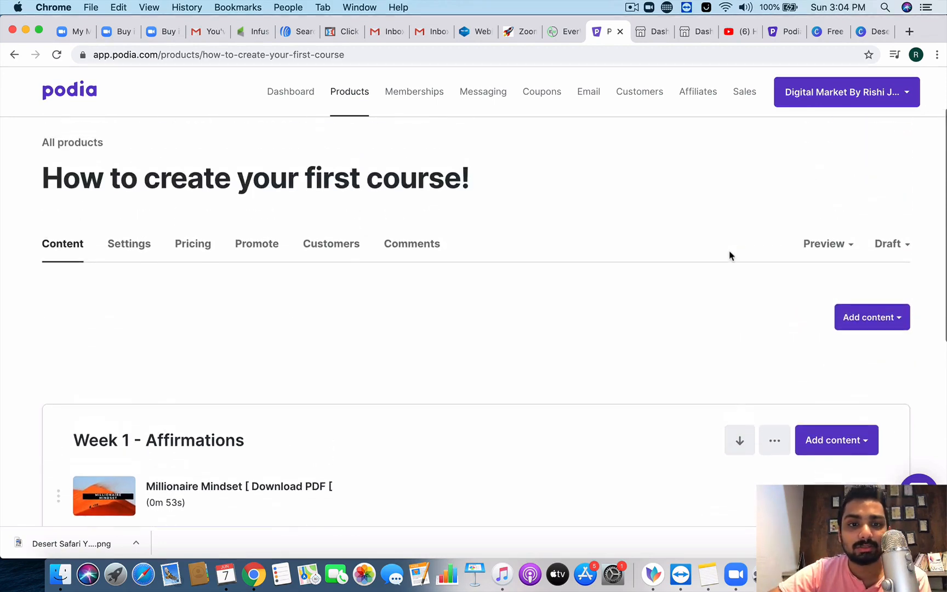
scroll(729, 255, "down", 2)
scroll(730, 255, "down", 5)
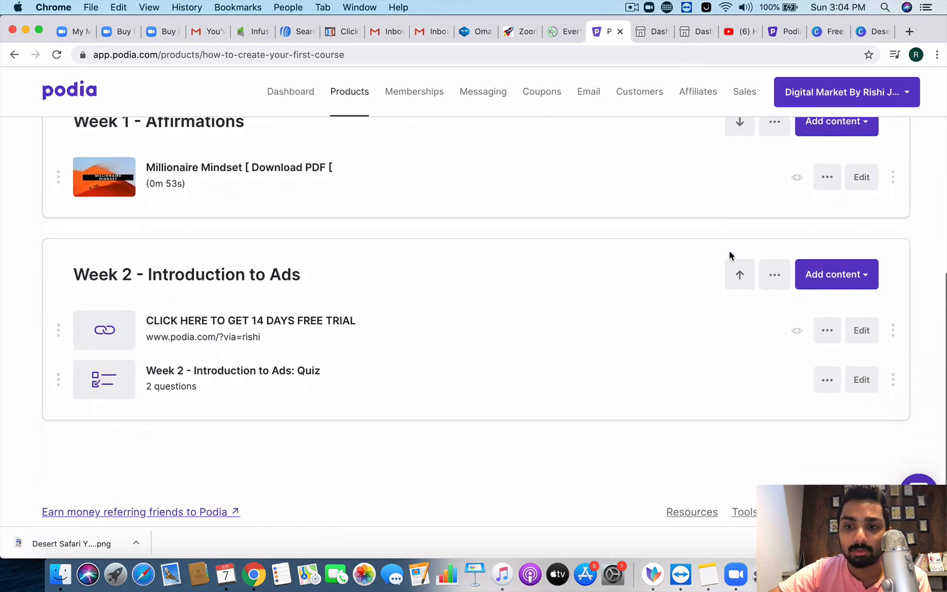
scroll(729, 255, "up", 3)
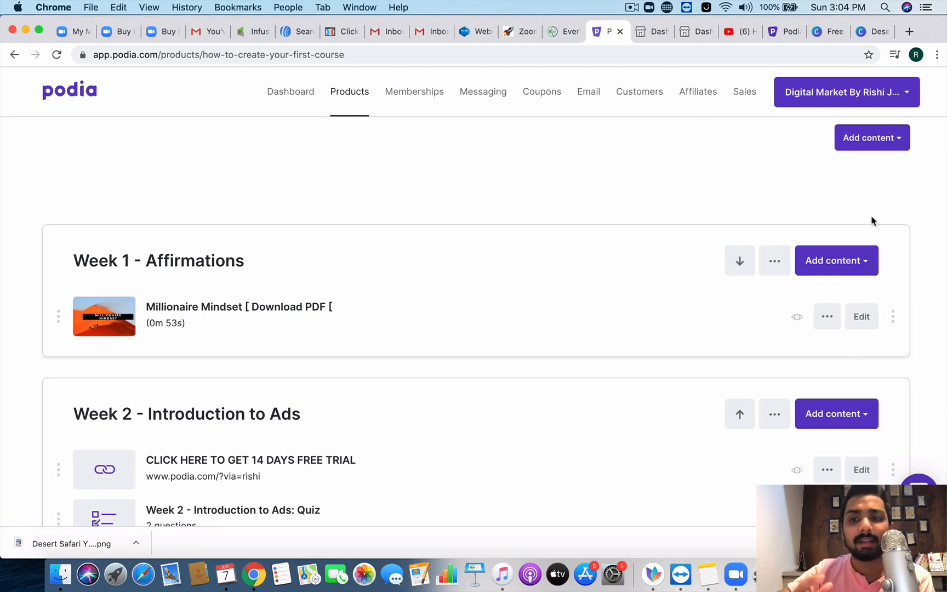
scroll(871, 220, "up", 2)
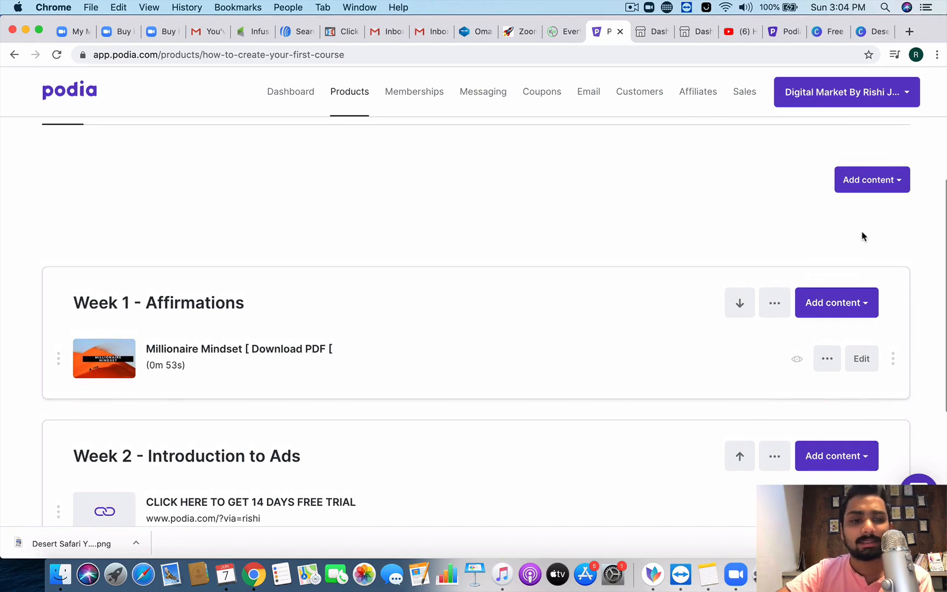
scroll(574, 415, "up", 1)
mouse_move(99, 403)
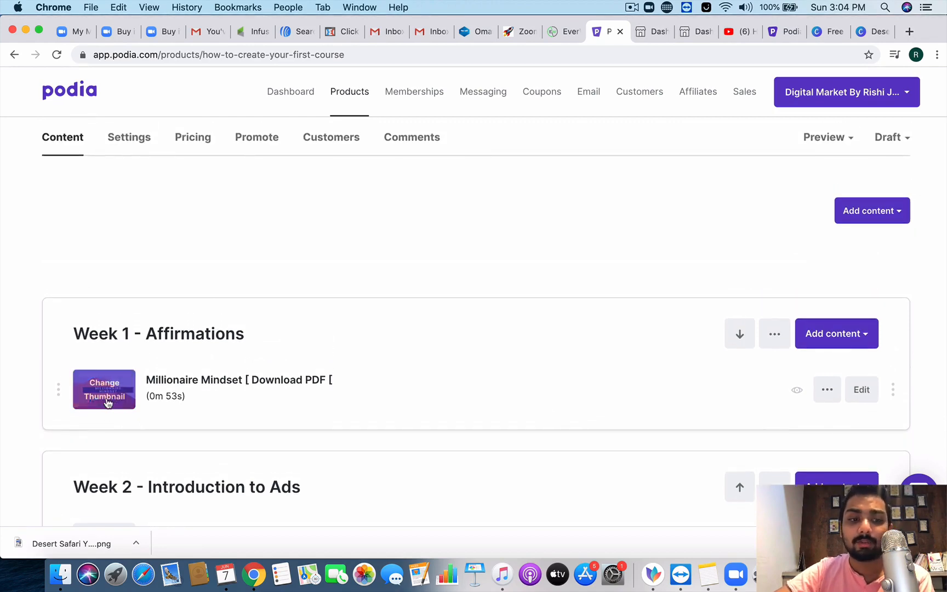
scroll(105, 401, "up", 1)
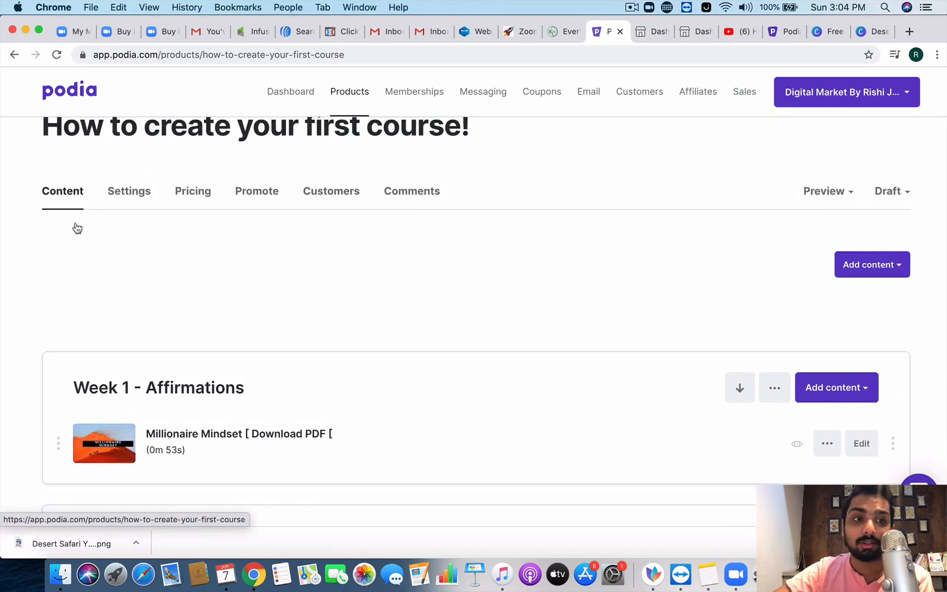
scroll(76, 304, "up", 1)
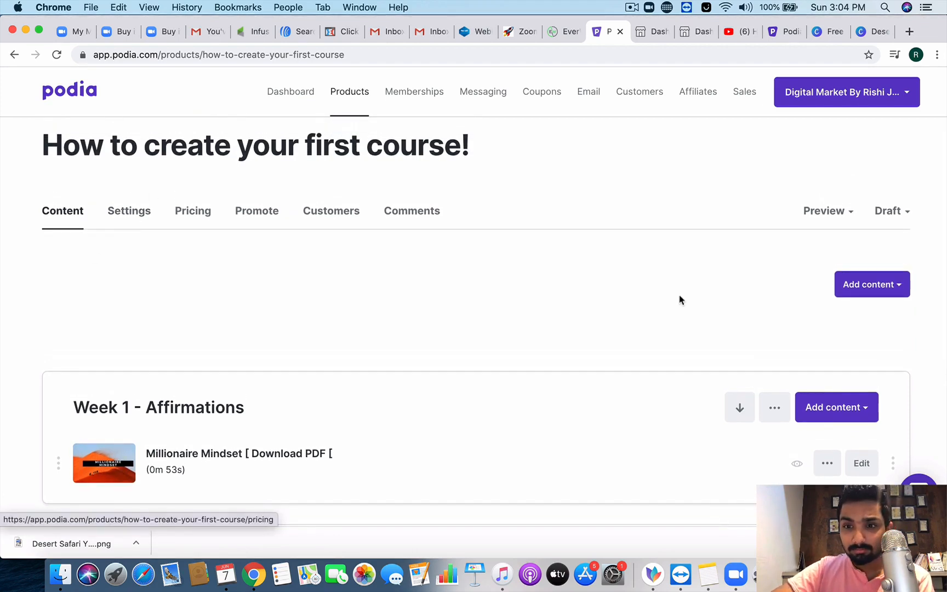
Step: Preview the course page as a student, listing Week 1 and Week 2 lessons
left_click(849, 218)
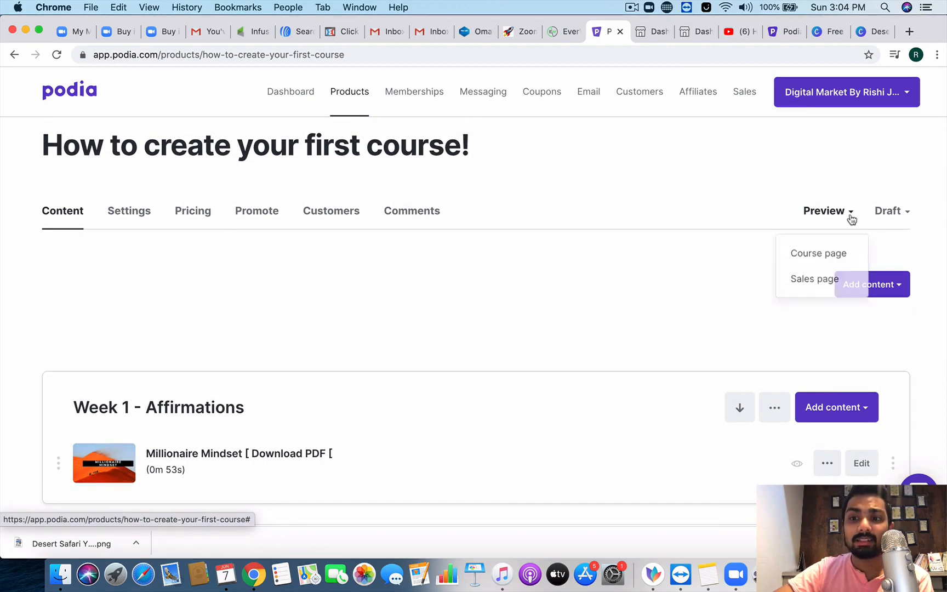
left_click(829, 258)
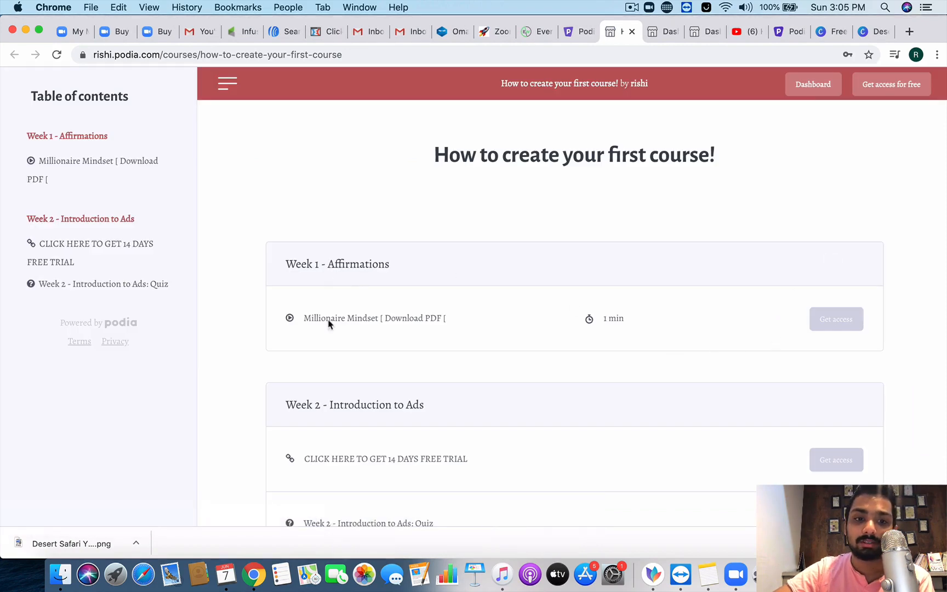
scroll(412, 342, "down", 3)
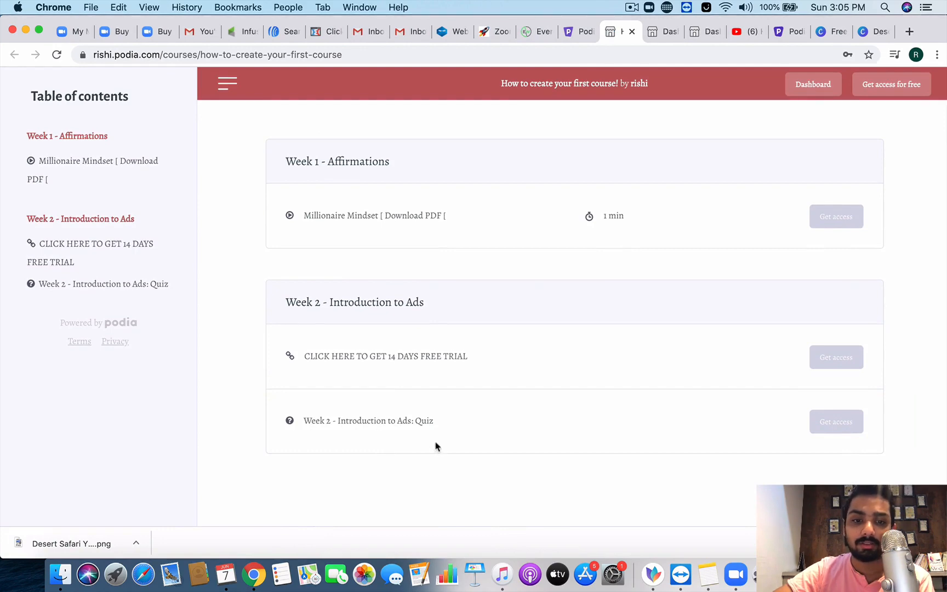
scroll(436, 445, "up", 3)
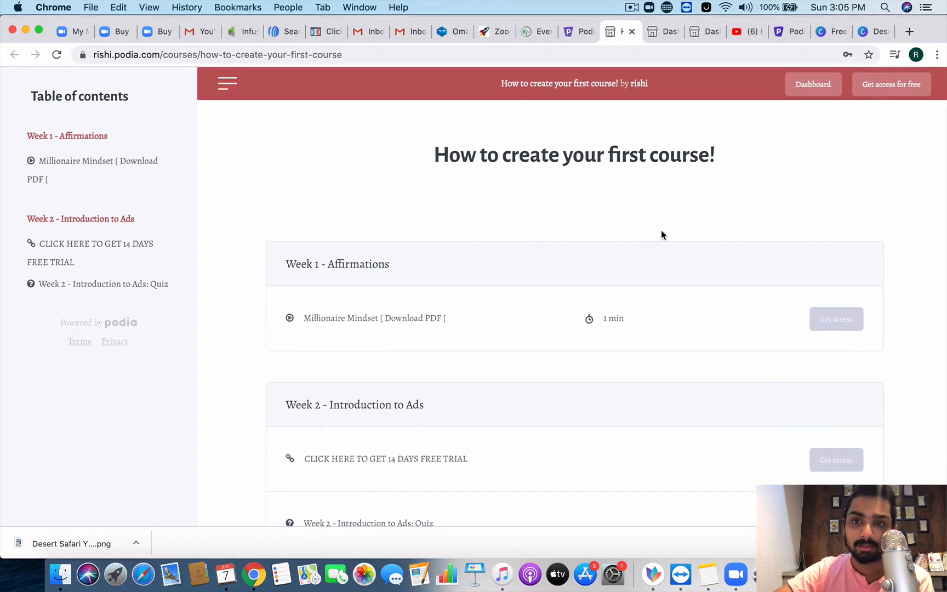
Step: Return to the course editor and scroll through the course's Settings page
left_click(582, 32)
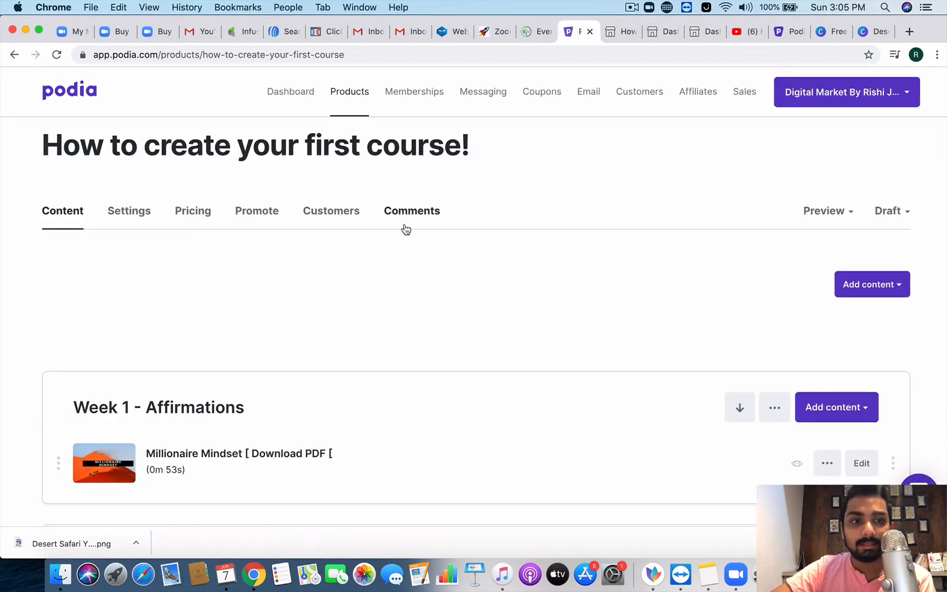
left_click(148, 219)
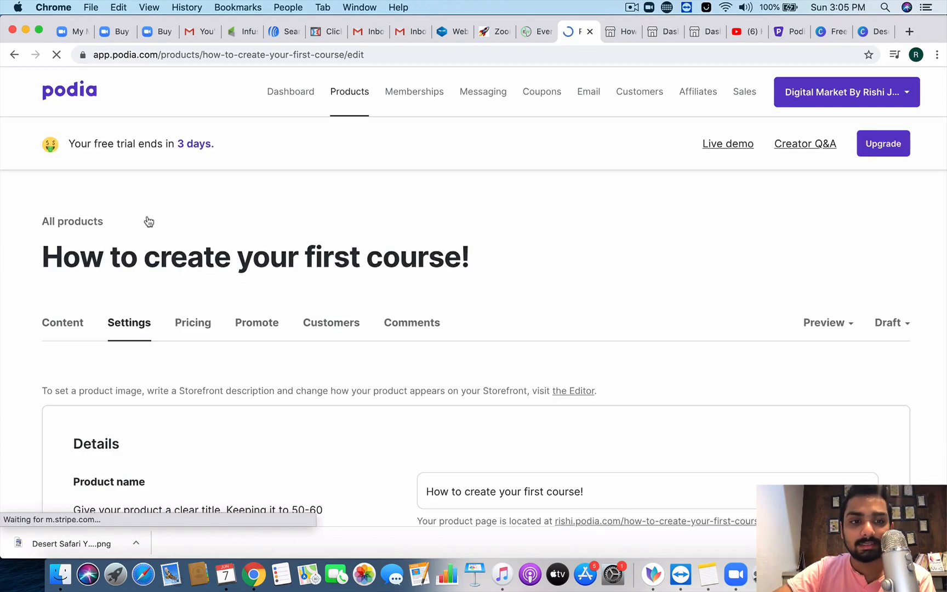
scroll(194, 285, "down", 3)
scroll(193, 285, "down", 3)
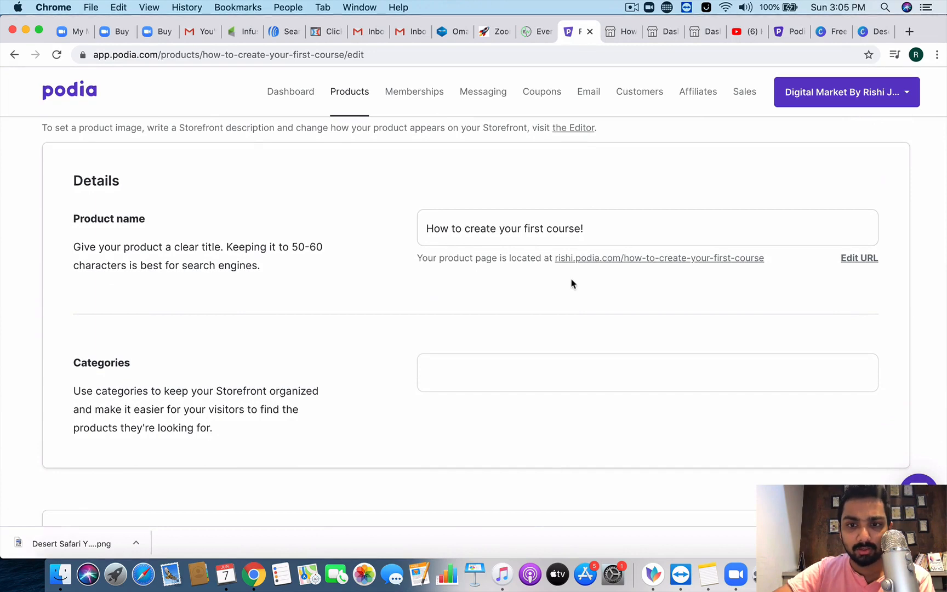
scroll(570, 283, "down", 1)
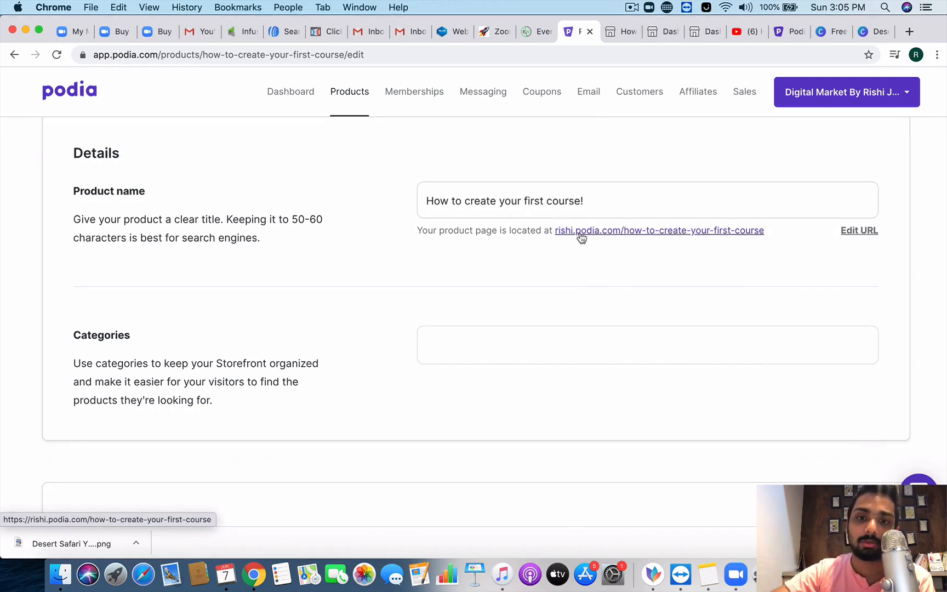
scroll(581, 237, "down", 3)
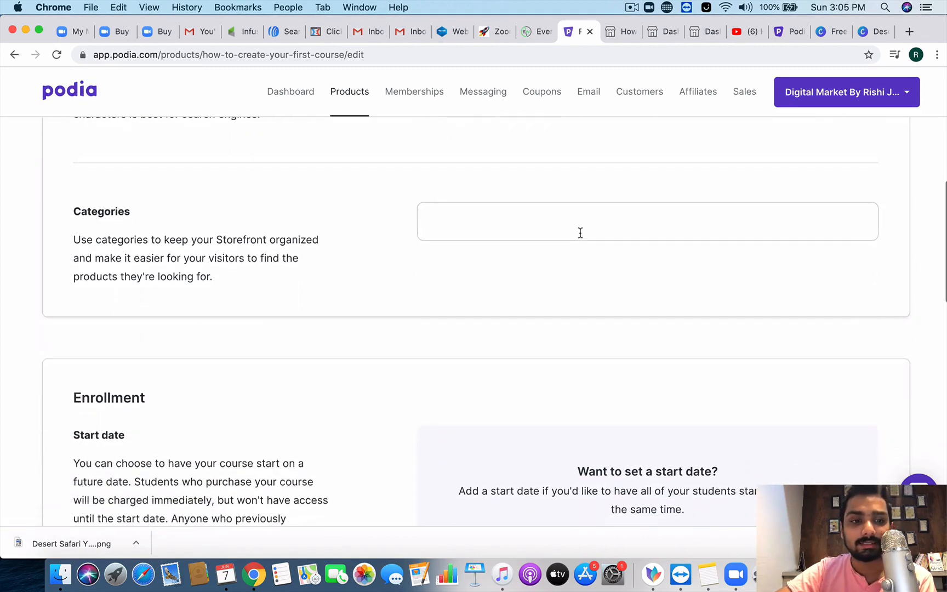
scroll(581, 233, "down", 6)
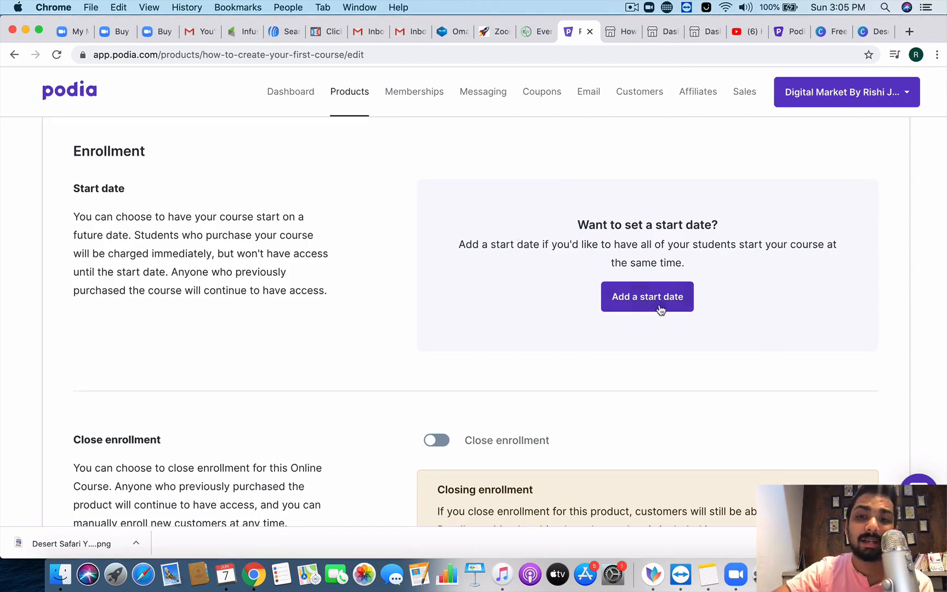
scroll(626, 390, "down", 4)
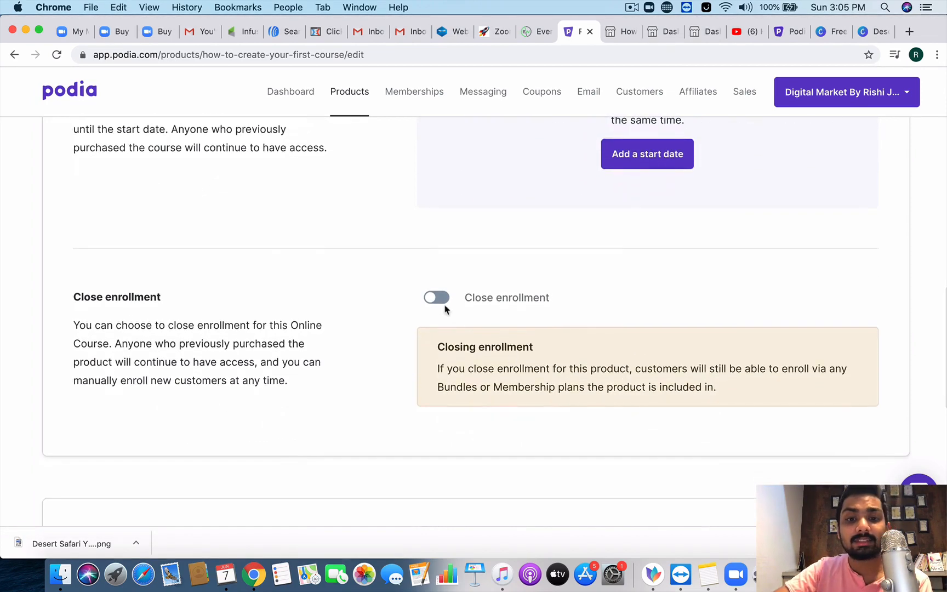
Step: Close enrollment and reopen it, then scroll down to the email integrations
left_click(441, 301)
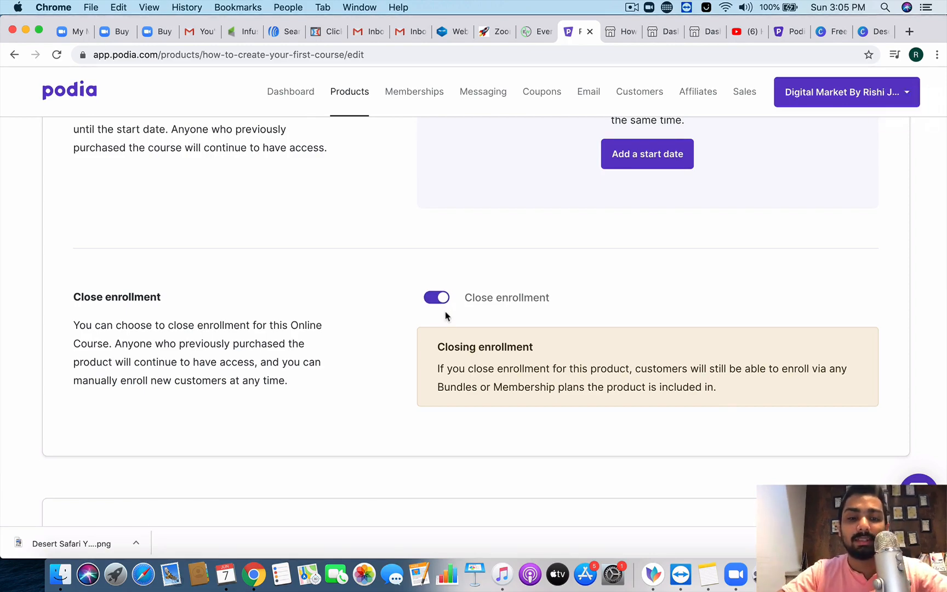
left_click(442, 298)
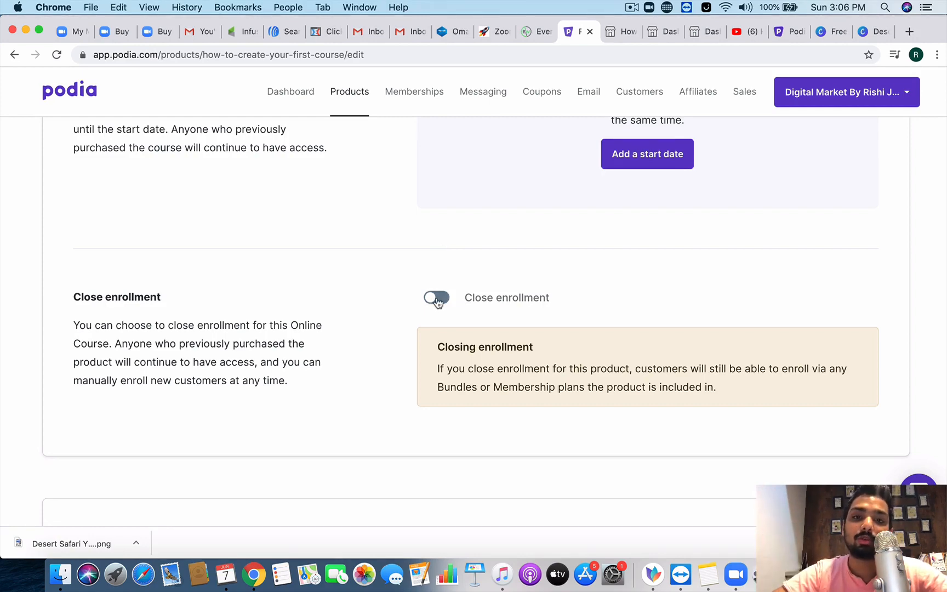
scroll(436, 303, "up", 1)
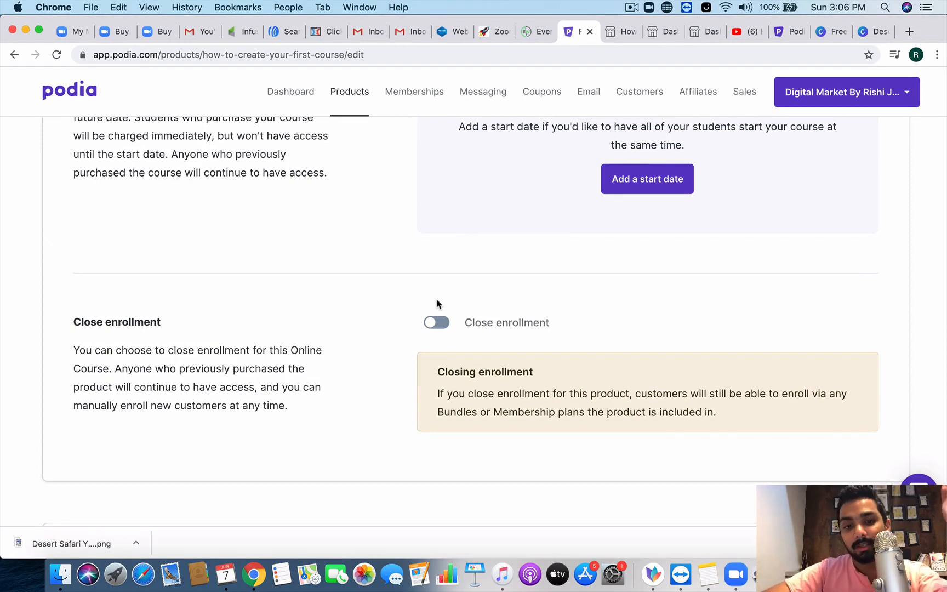
scroll(437, 302, "down", 3)
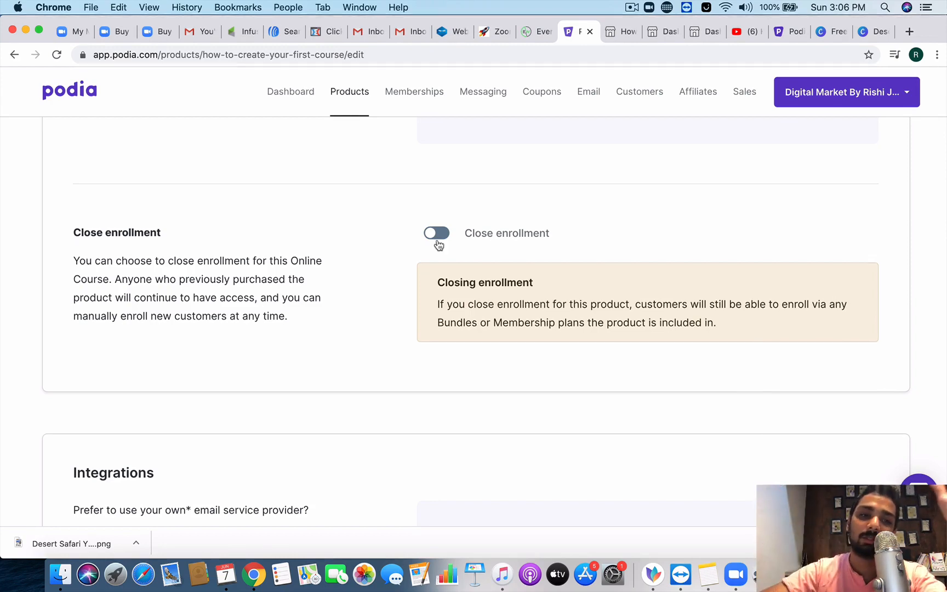
scroll(438, 241, "down", 5)
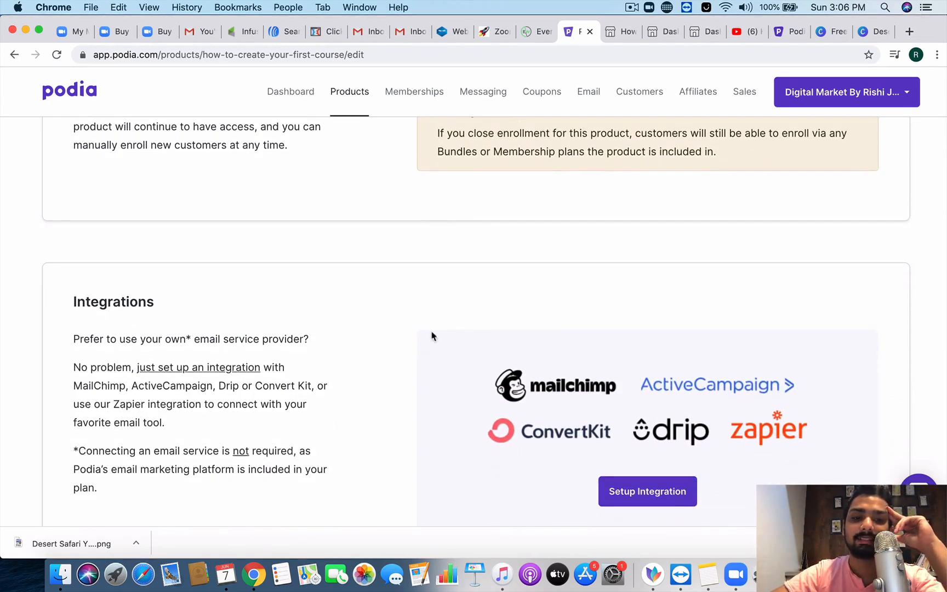
scroll(589, 458, "down", 3)
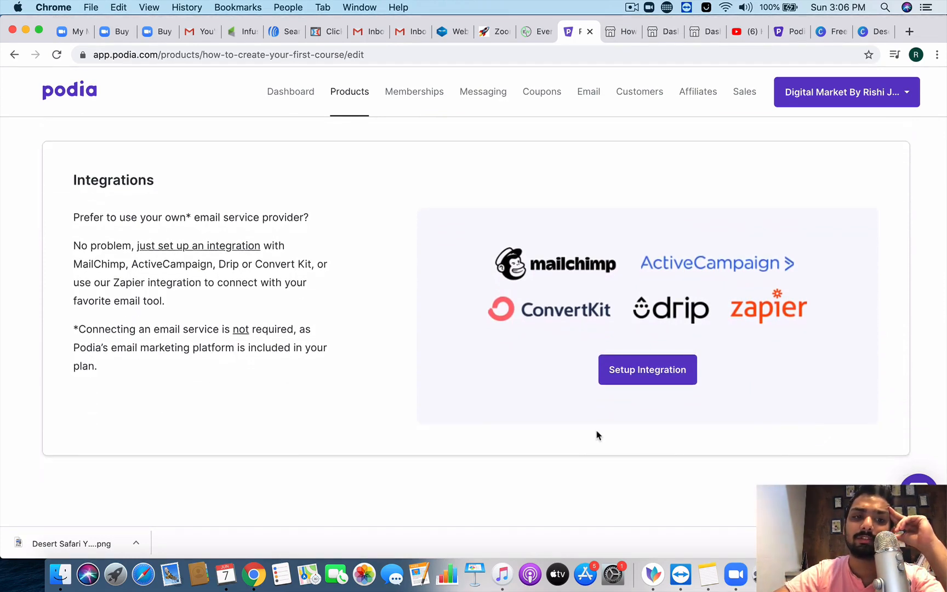
Step: Look over the store's email integration and payment settings, then return to the product list
left_click(662, 375)
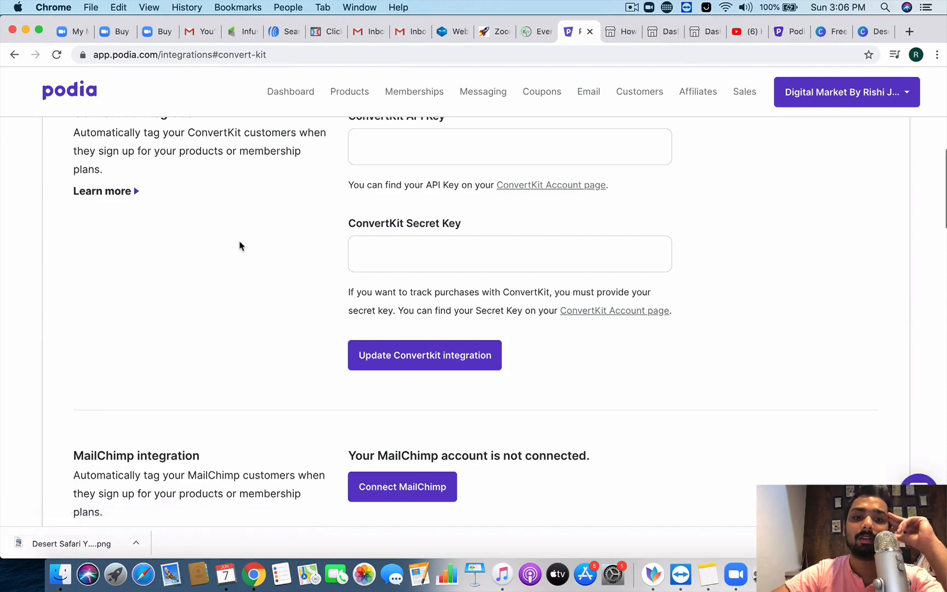
scroll(240, 246, "down", 1)
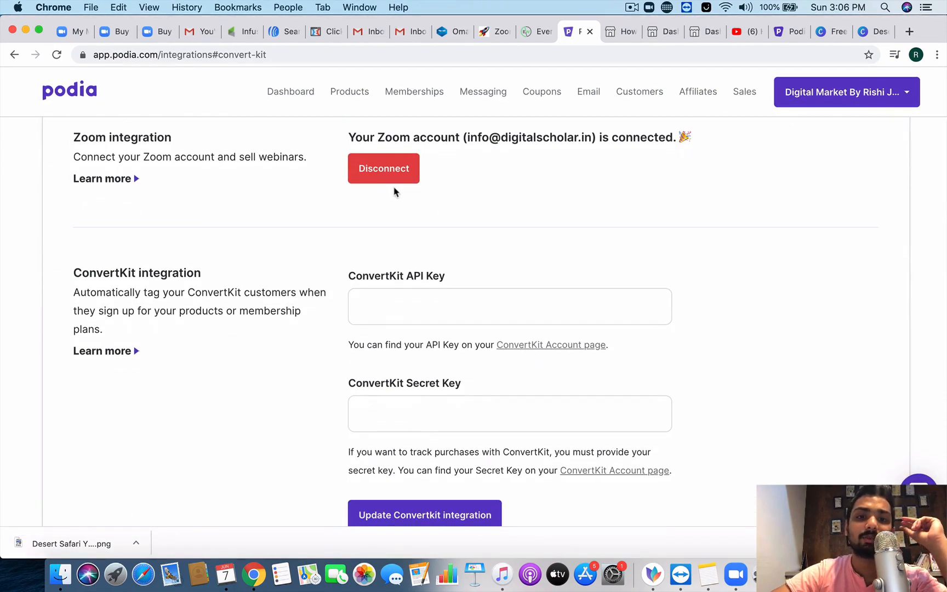
scroll(408, 204, "up", 2)
scroll(429, 273, "down", 4)
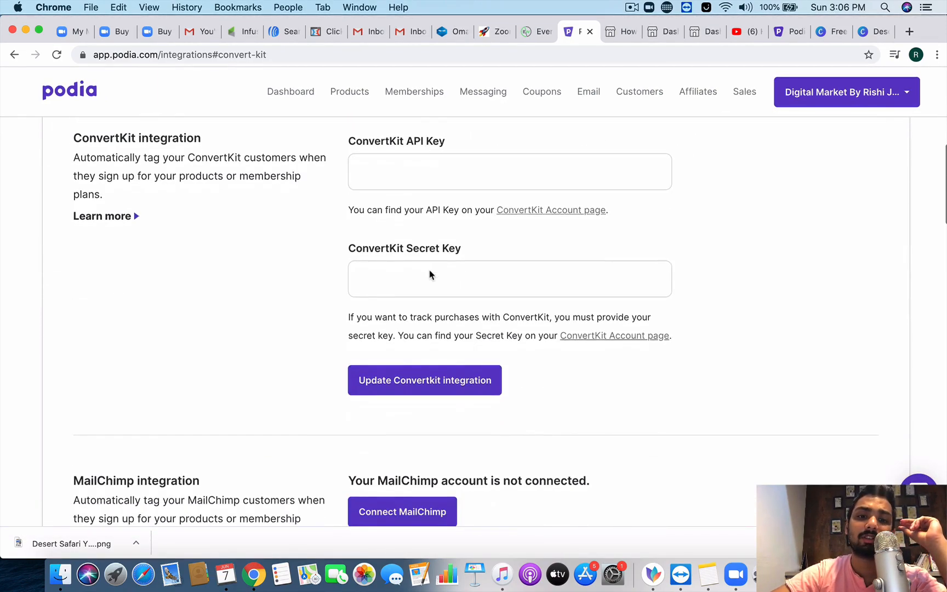
scroll(349, 281, "down", 9)
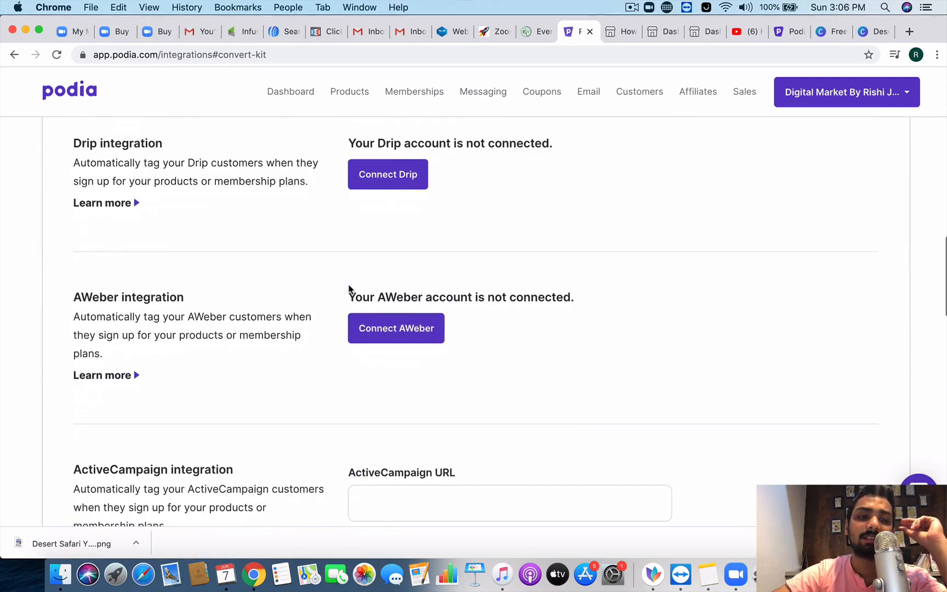
scroll(348, 289, "down", 4)
scroll(349, 290, "up", 15)
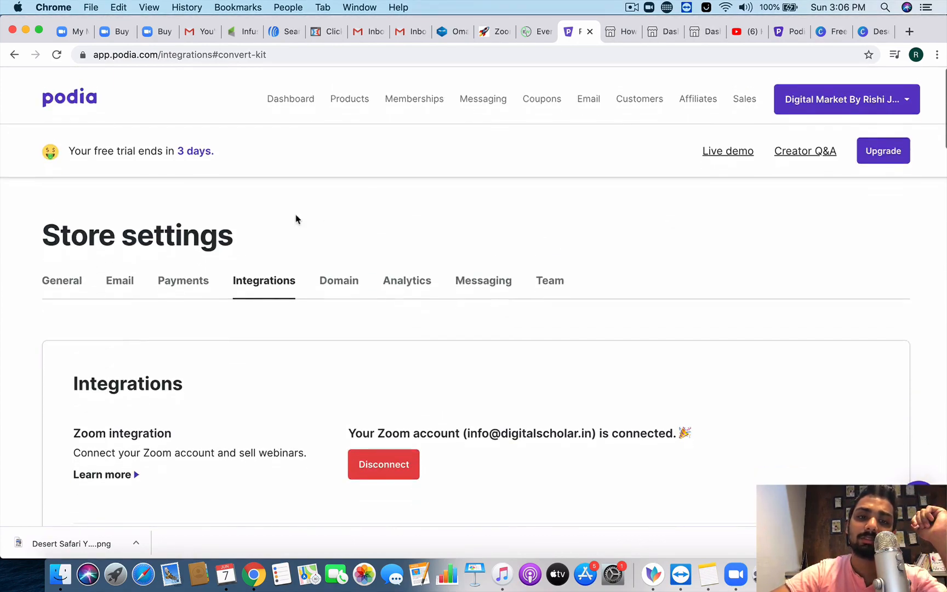
left_click(185, 276)
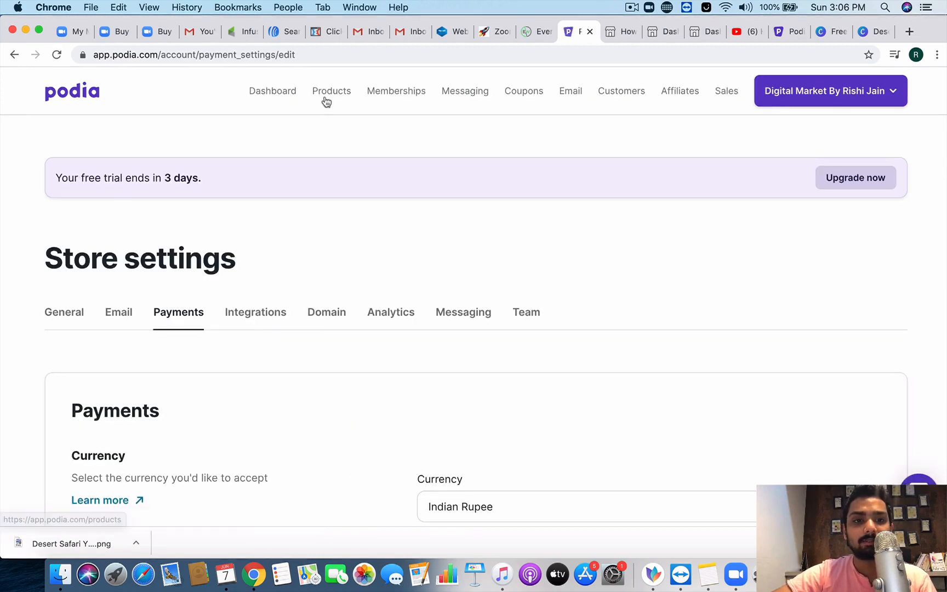
left_click(326, 102)
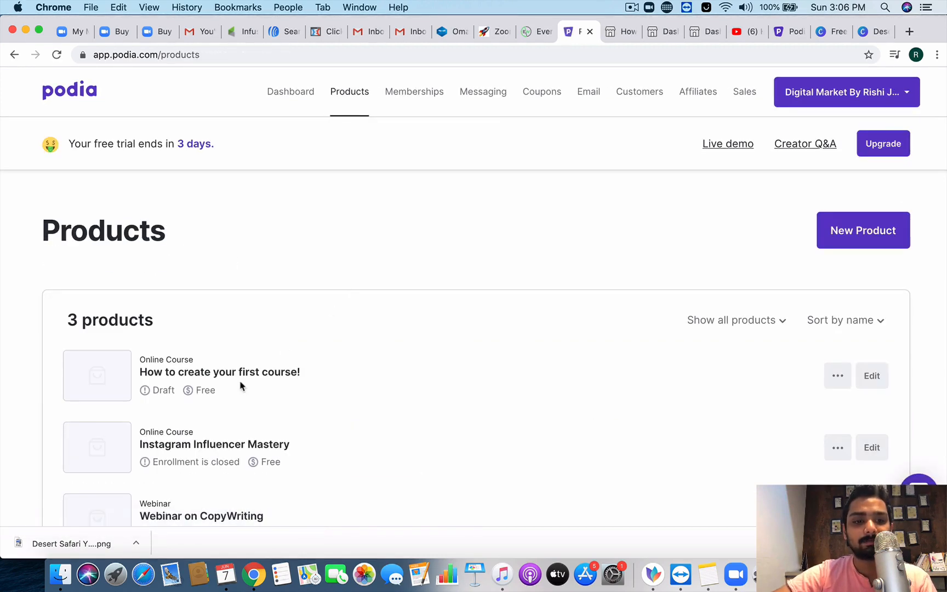
Step: Open 'How to create your first course!' and review its product name and categories settings
left_click(259, 374)
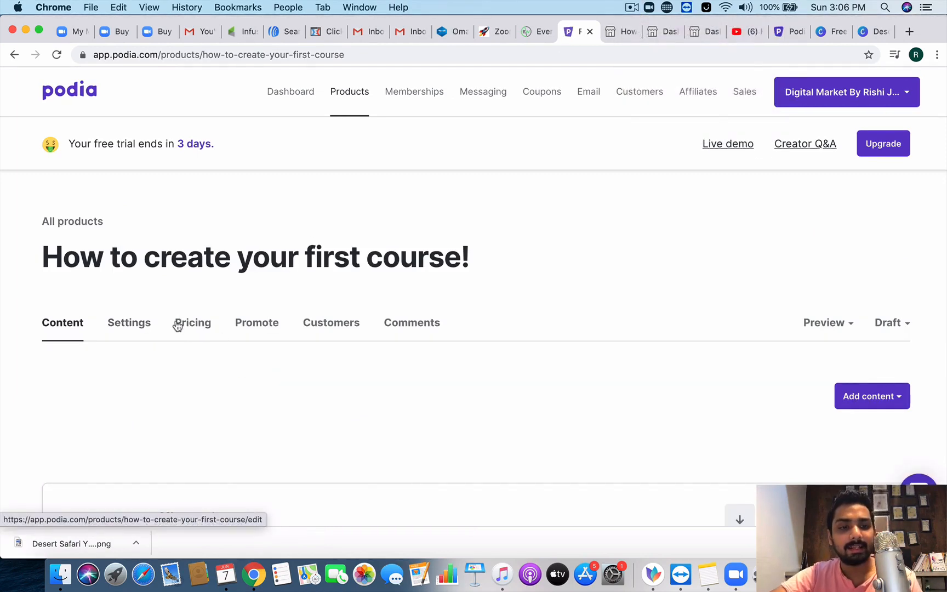
left_click(131, 333)
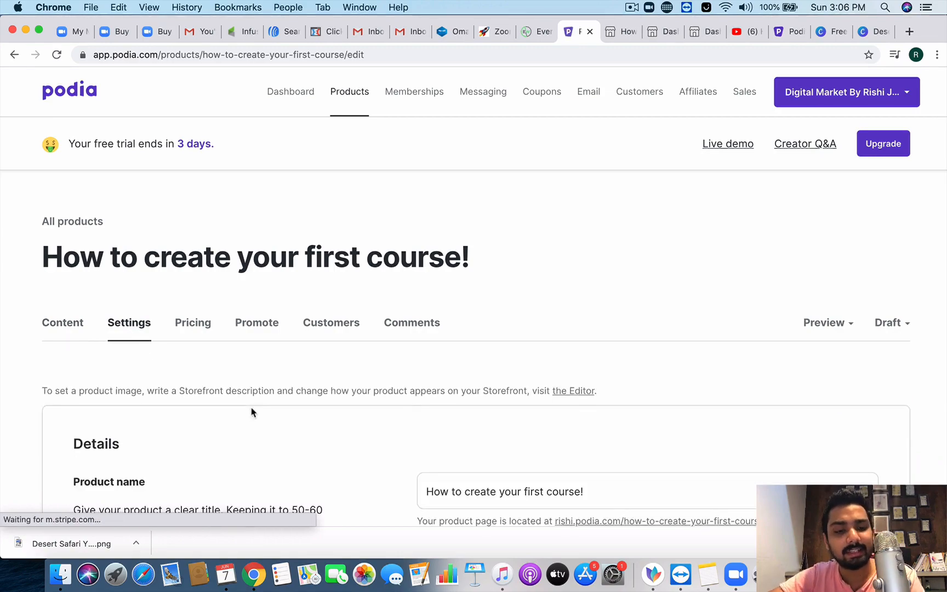
scroll(252, 412, "down", 20)
scroll(252, 411, "up", 7)
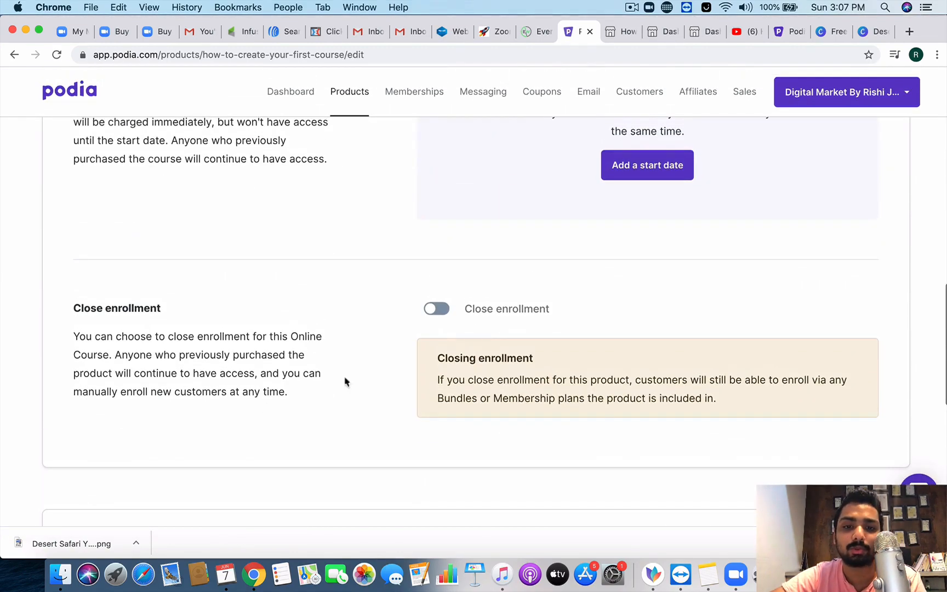
scroll(429, 315, "up", 10)
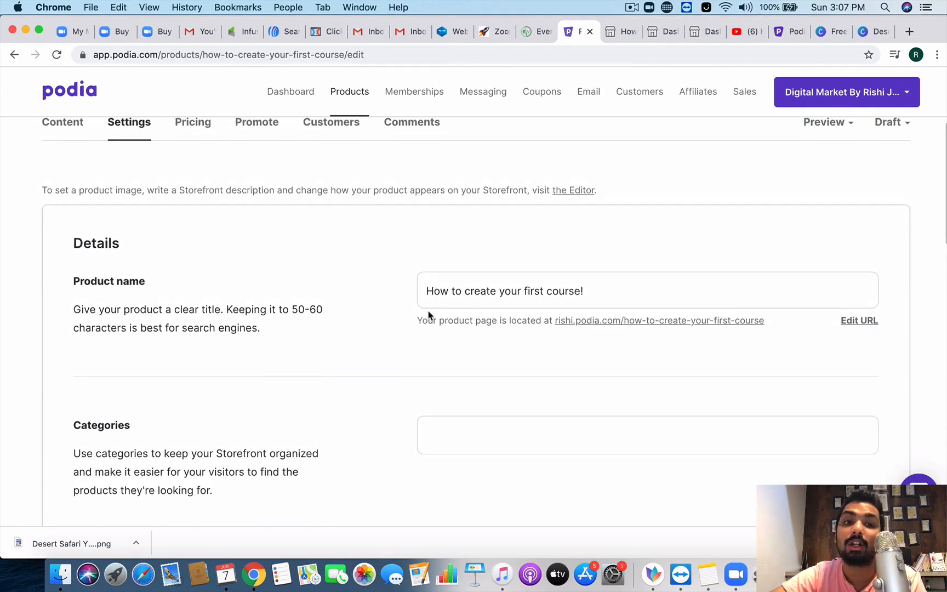
scroll(429, 315, "up", 1)
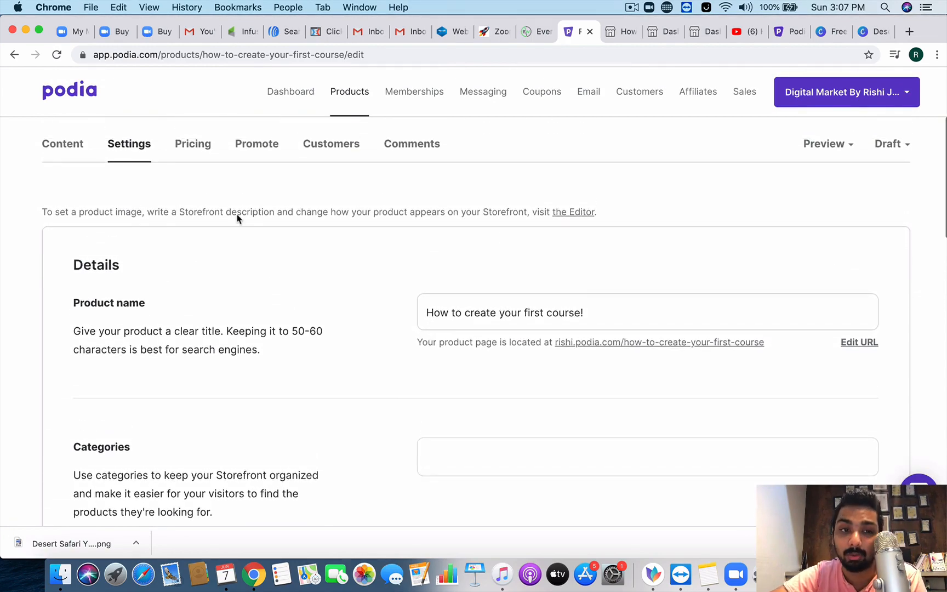
Step: Open the course's pricing page and follow it to the store's Indian Rupee currency setting
left_click(191, 159)
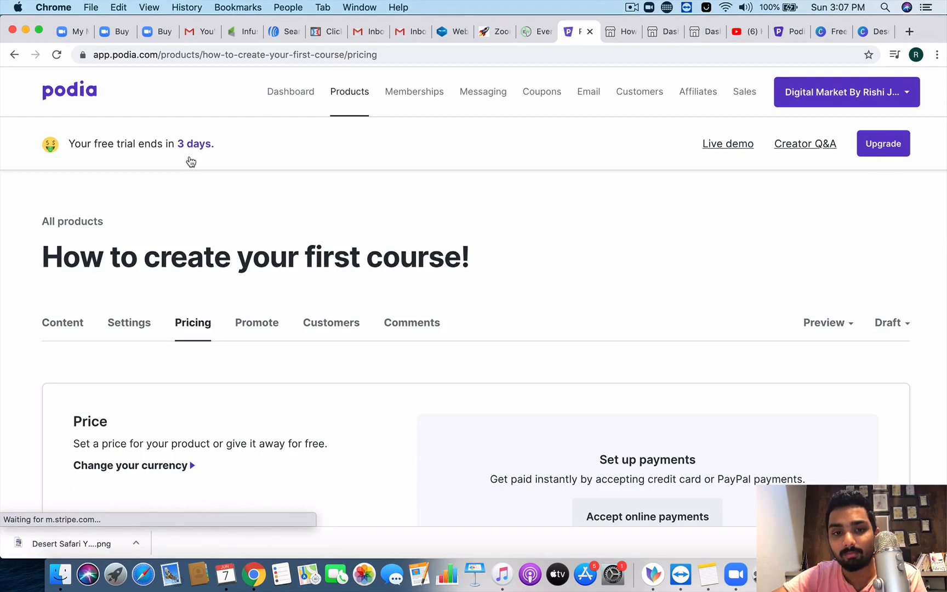
scroll(222, 270, "down", 2)
scroll(222, 270, "down", 1)
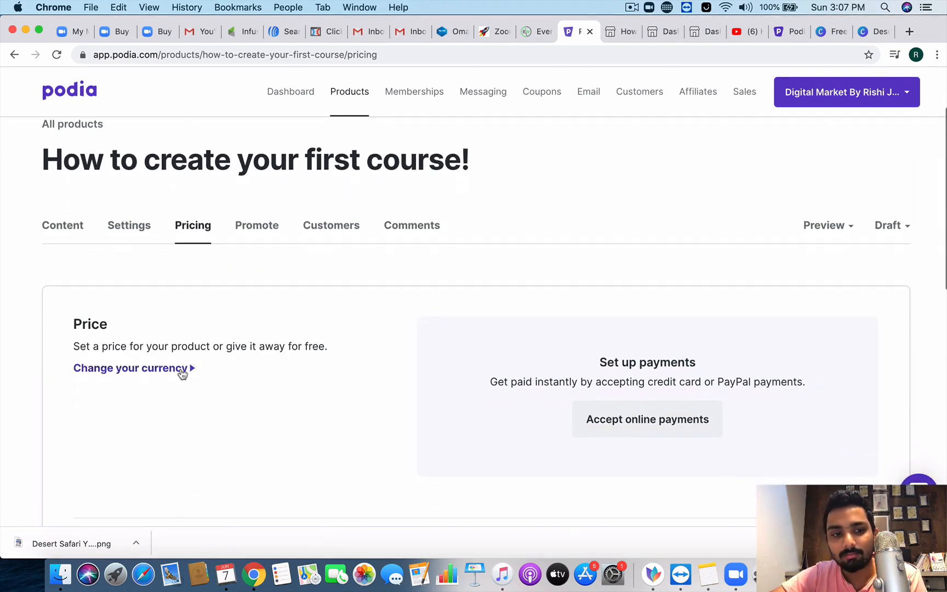
left_click(171, 368)
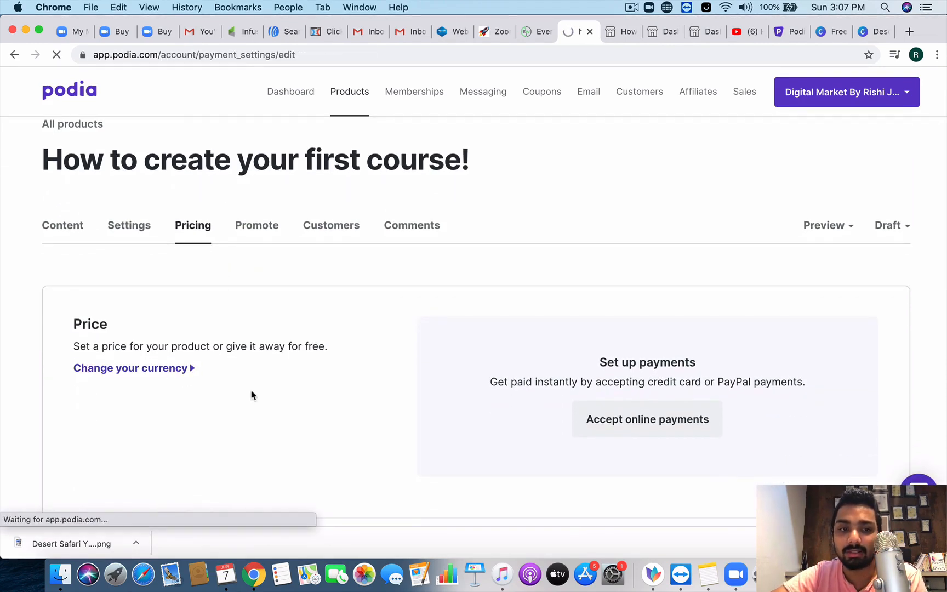
scroll(262, 431, "down", 5)
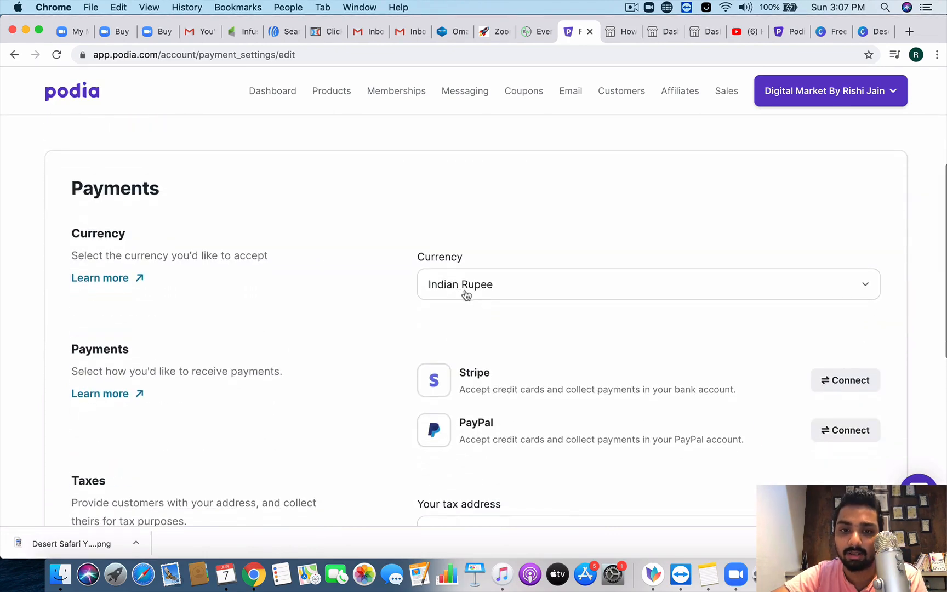
scroll(472, 315, "down", 2)
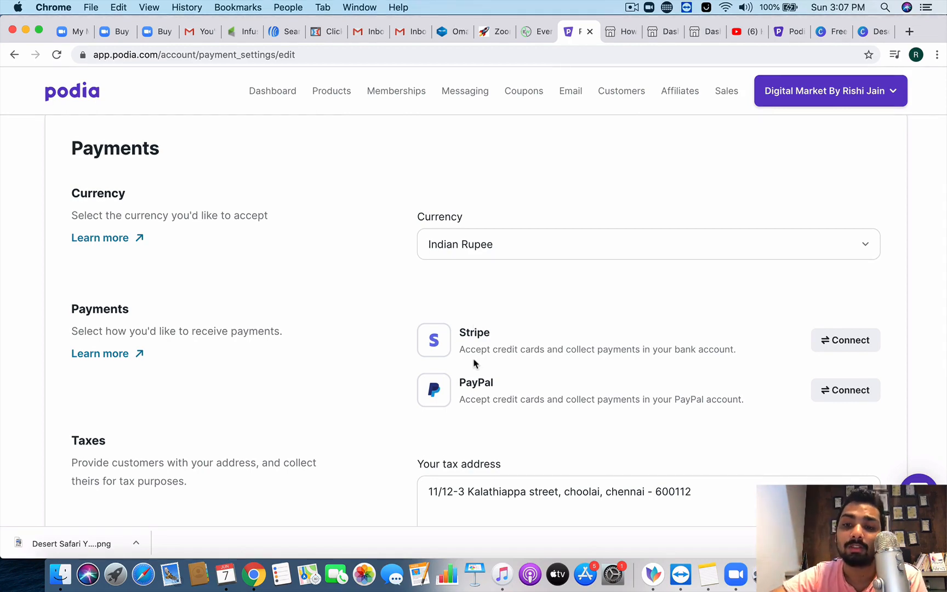
Step: Review the unconnected Stripe and PayPal options and save the payment settings
scroll(475, 364, "down", 1)
scroll(475, 364, "up", 1)
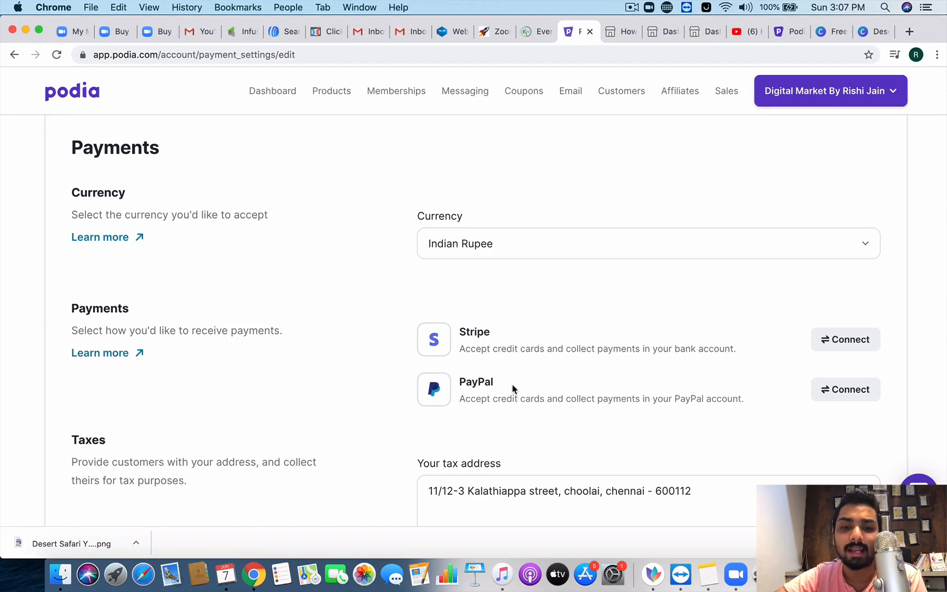
scroll(512, 388, "down", 5)
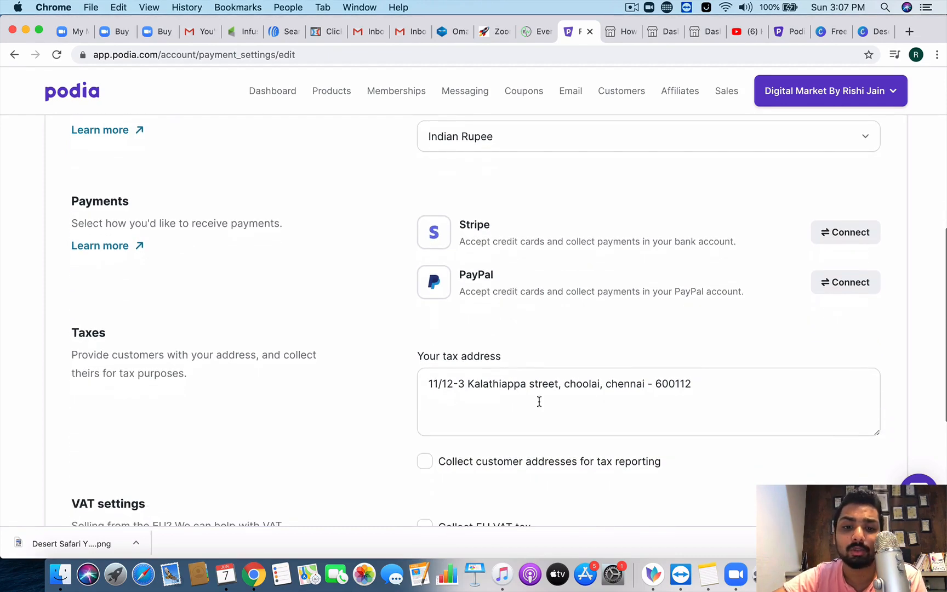
scroll(522, 387, "down", 7)
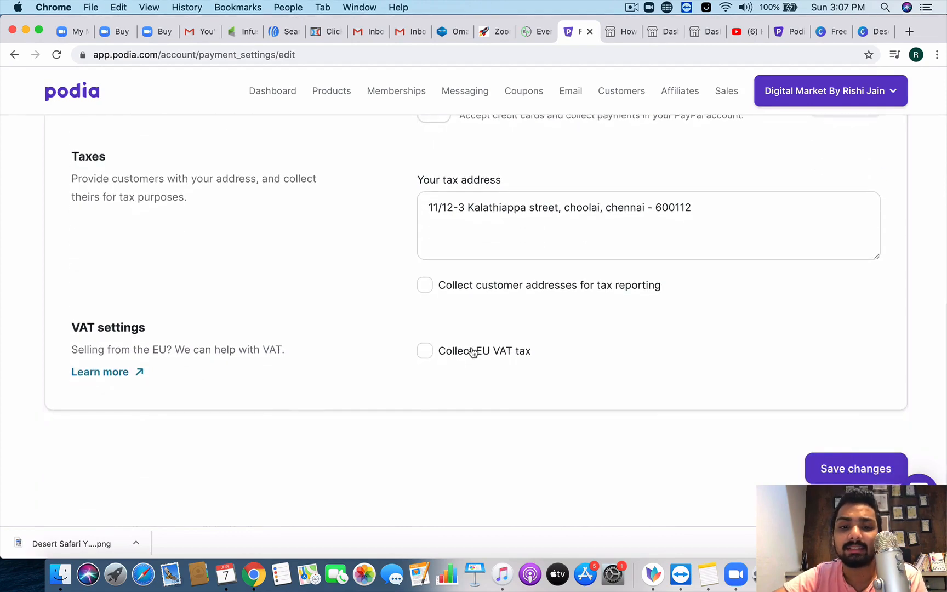
scroll(831, 479, "down", 1)
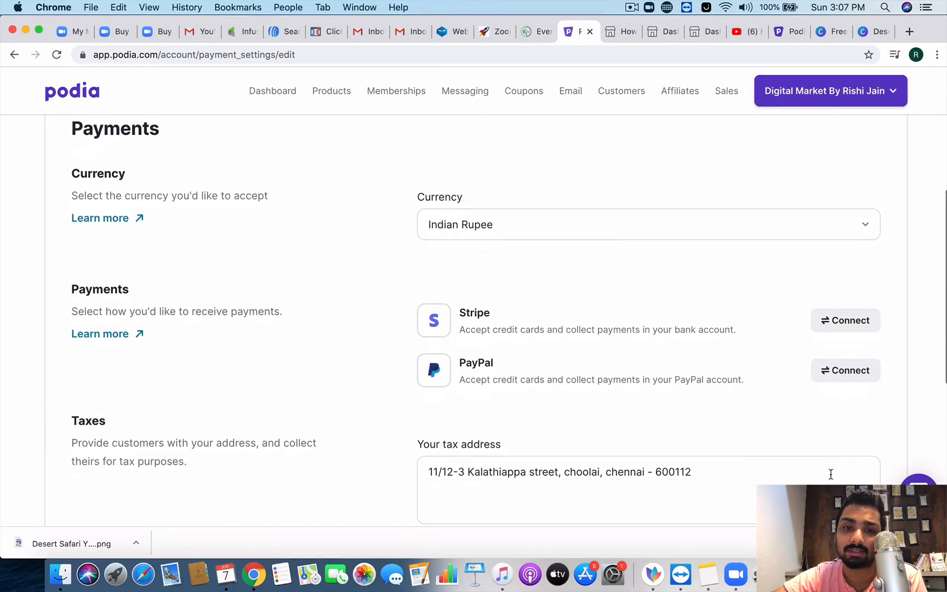
scroll(638, 307, "down", 1)
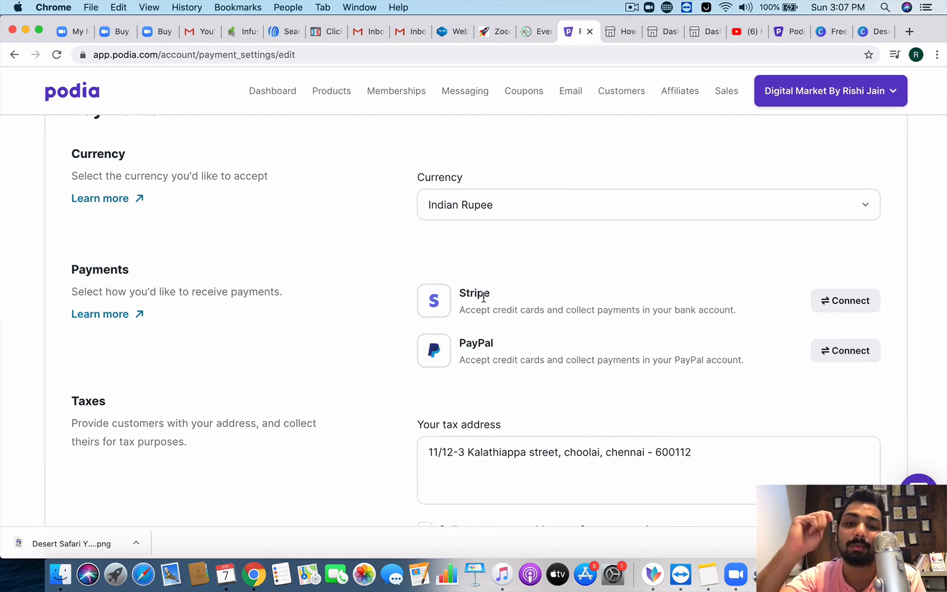
scroll(483, 297, "down", 6)
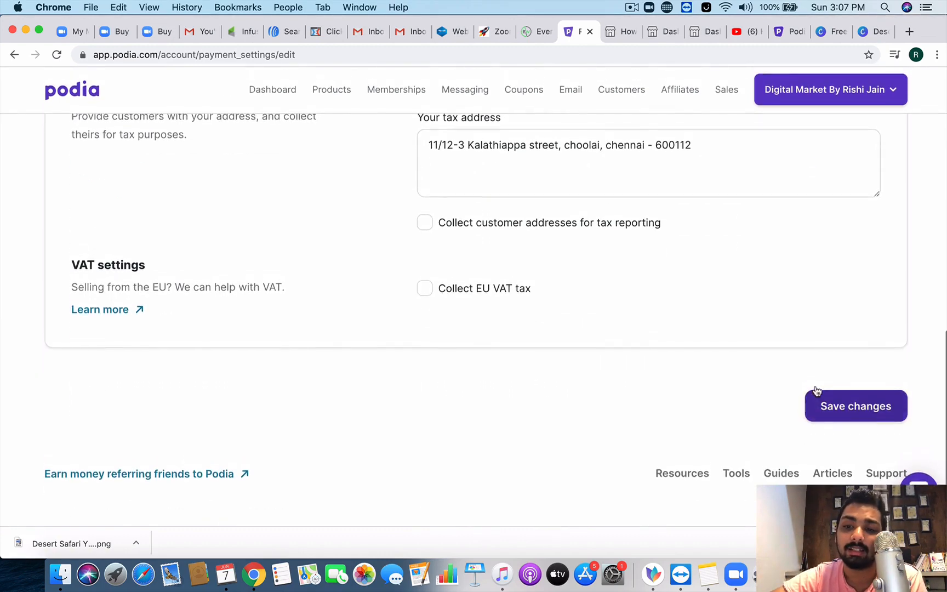
left_click(833, 407)
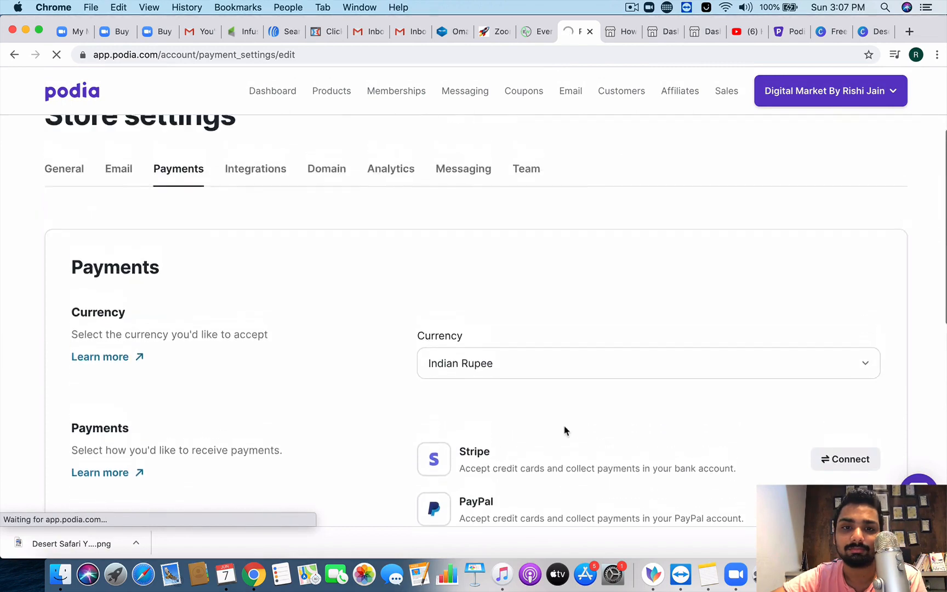
Step: Go from the store's Integrations settings to its Domain settings
left_click(256, 311)
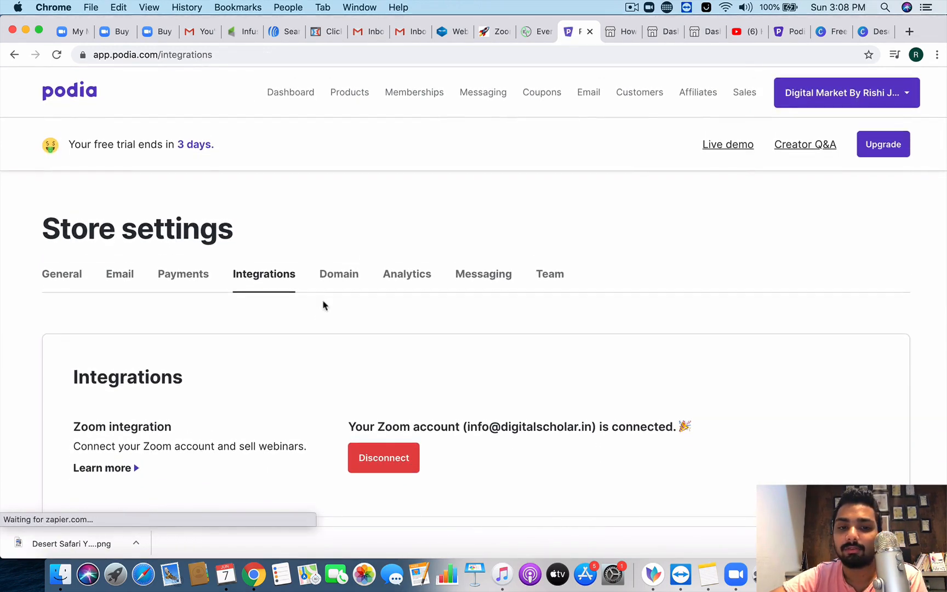
left_click(326, 277)
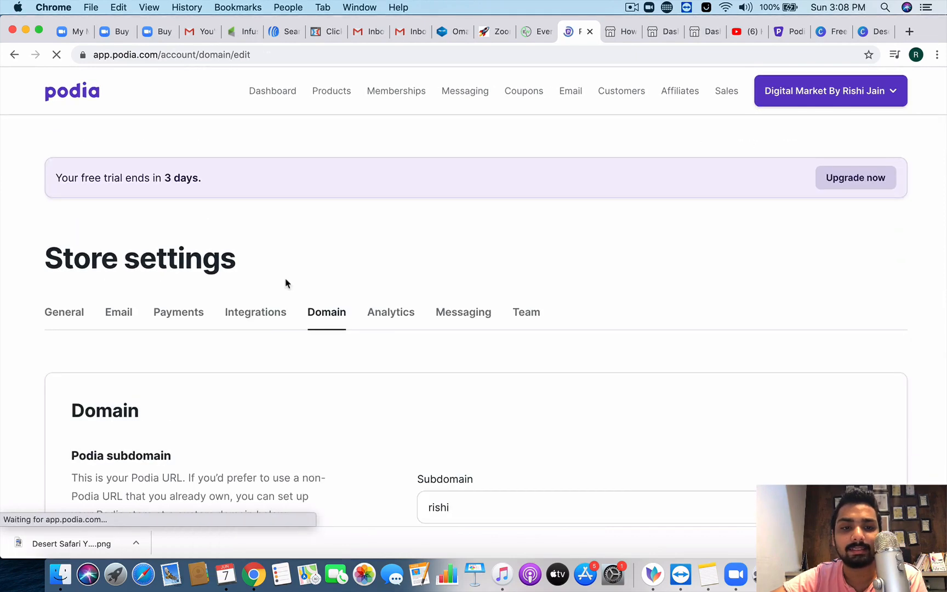
scroll(151, 336, "down", 5)
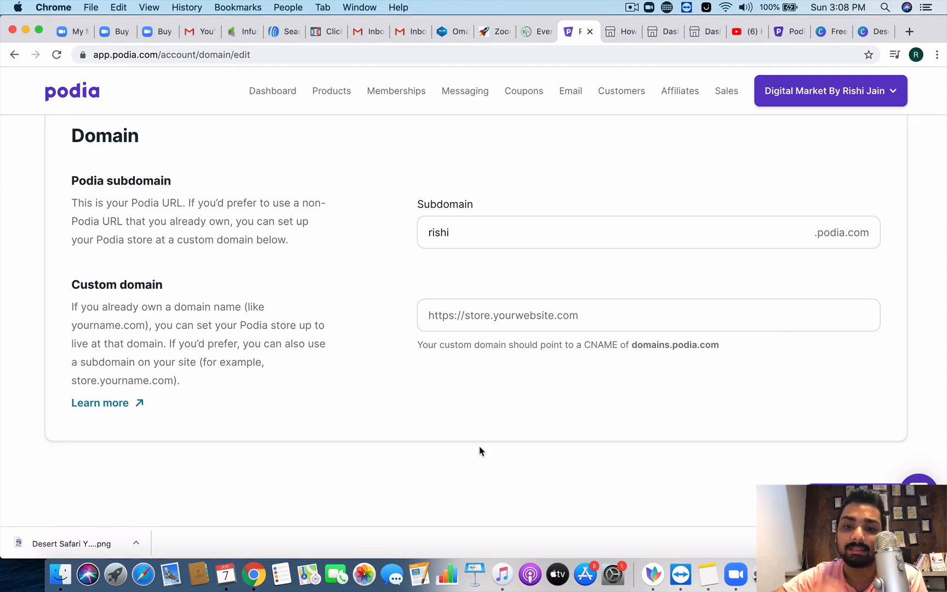
scroll(480, 451, "up", 2)
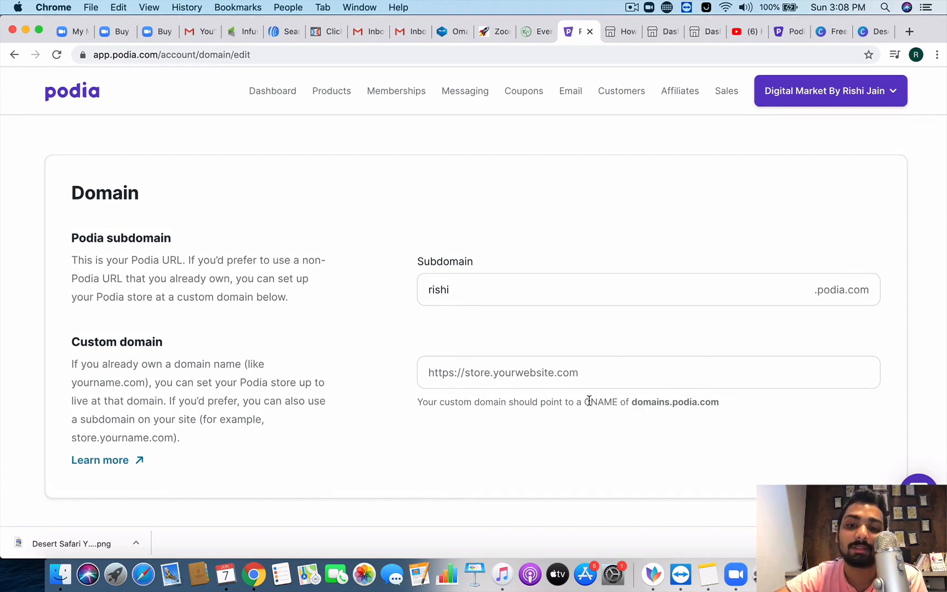
Step: Inspect the podia.com subdomain and empty custom domain fields, leaving both unchanged
left_click_drag(581, 401, 702, 403)
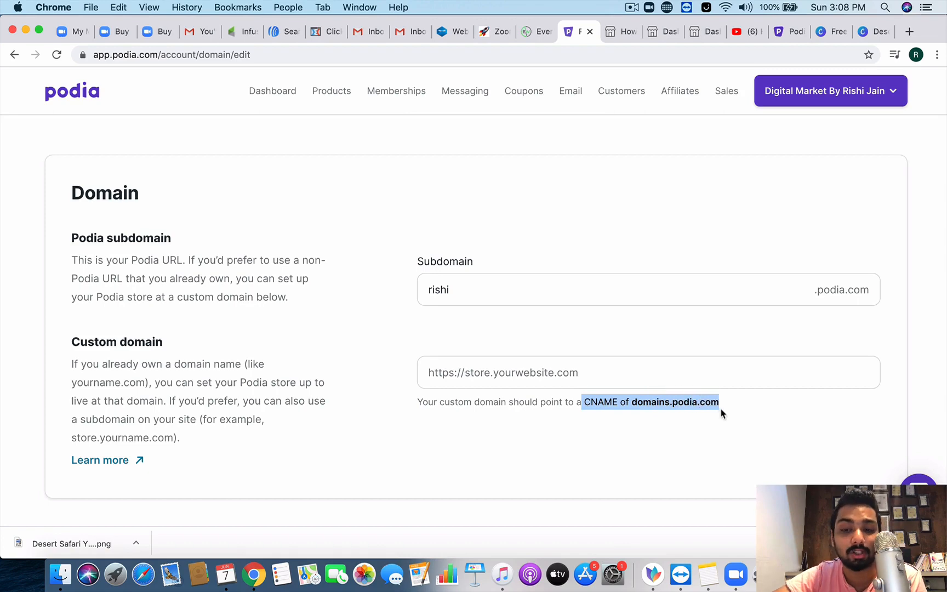
left_click(721, 412)
left_click(543, 382)
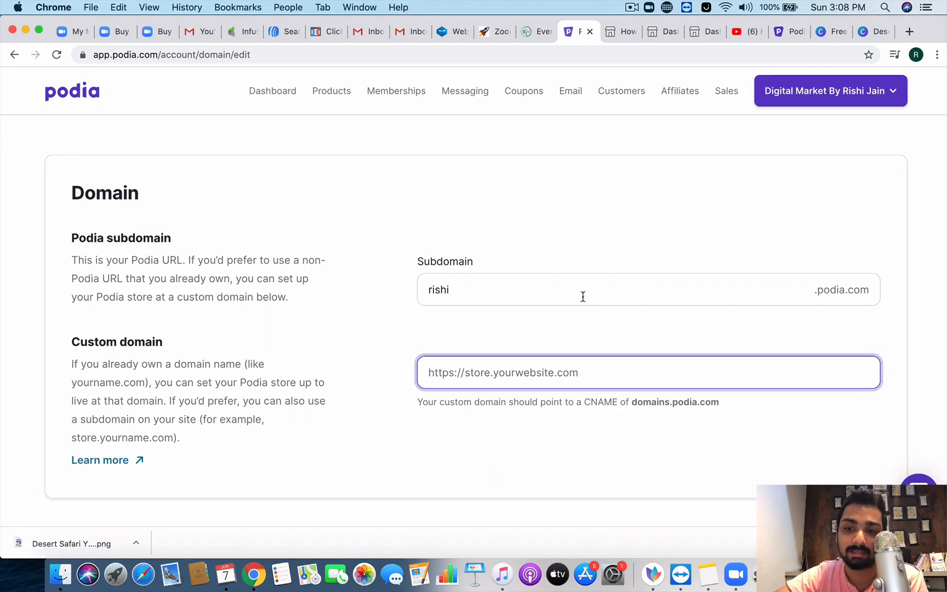
left_click_drag(426, 289, 499, 296)
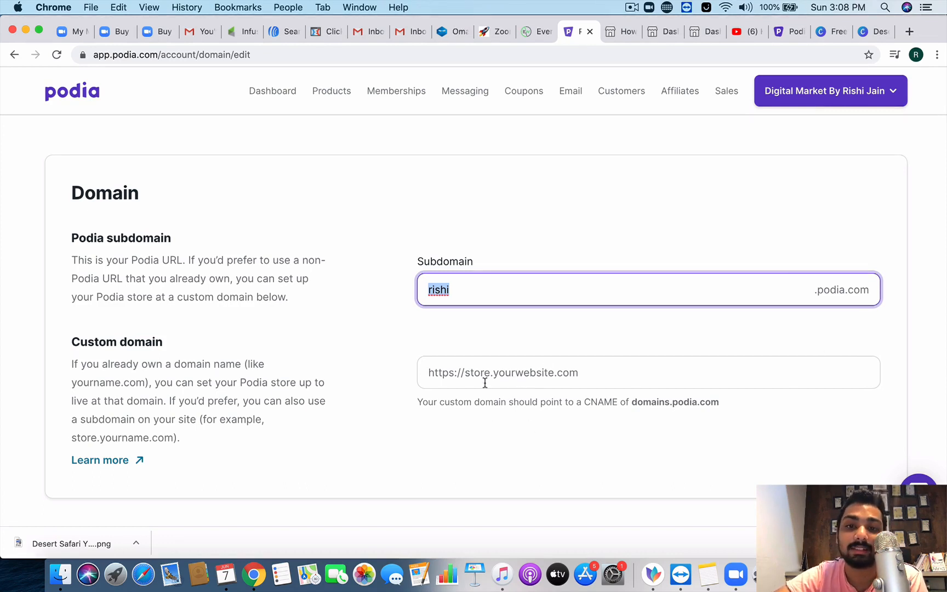
left_click(467, 373)
left_click(463, 436)
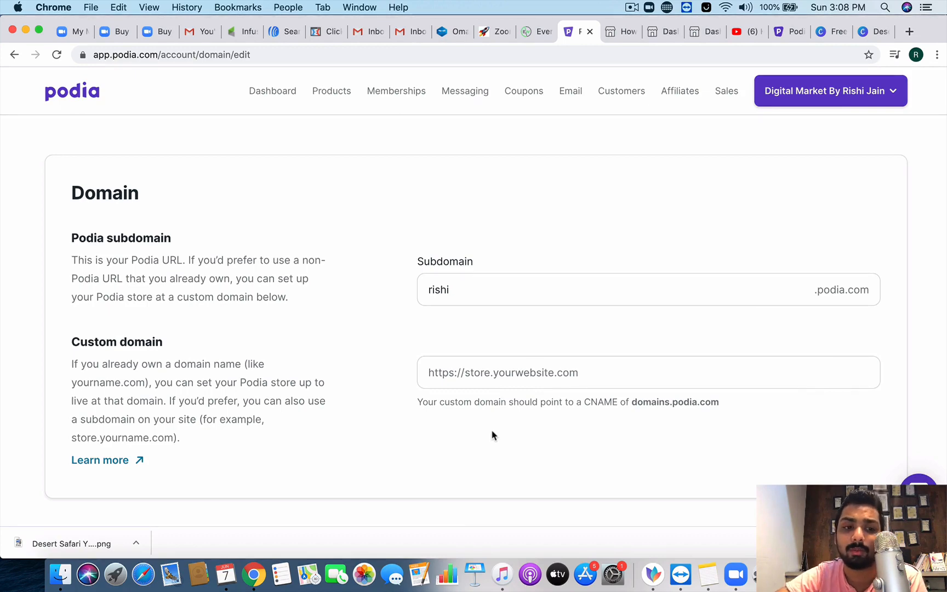
scroll(500, 435, "up", 2)
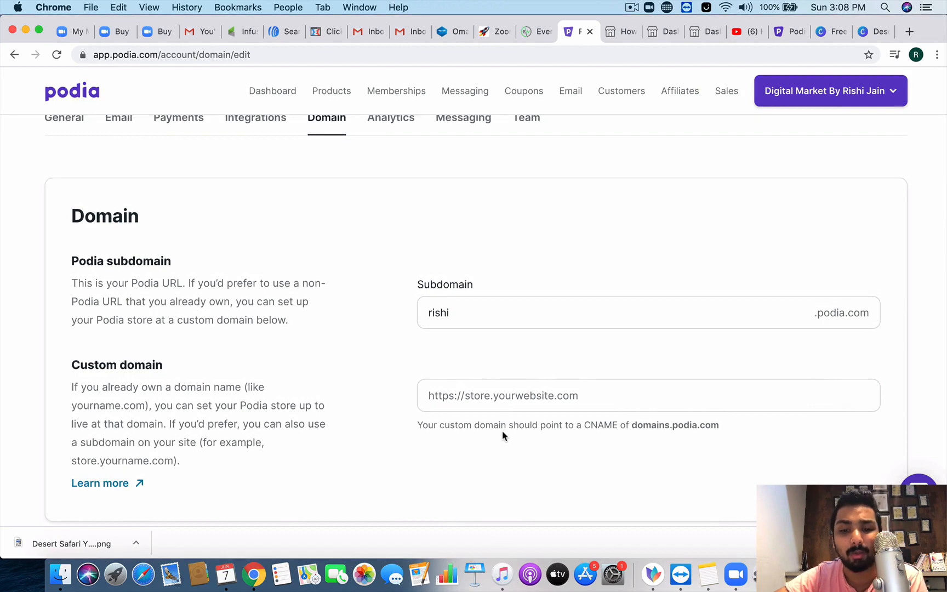
scroll(501, 433, "up", 8)
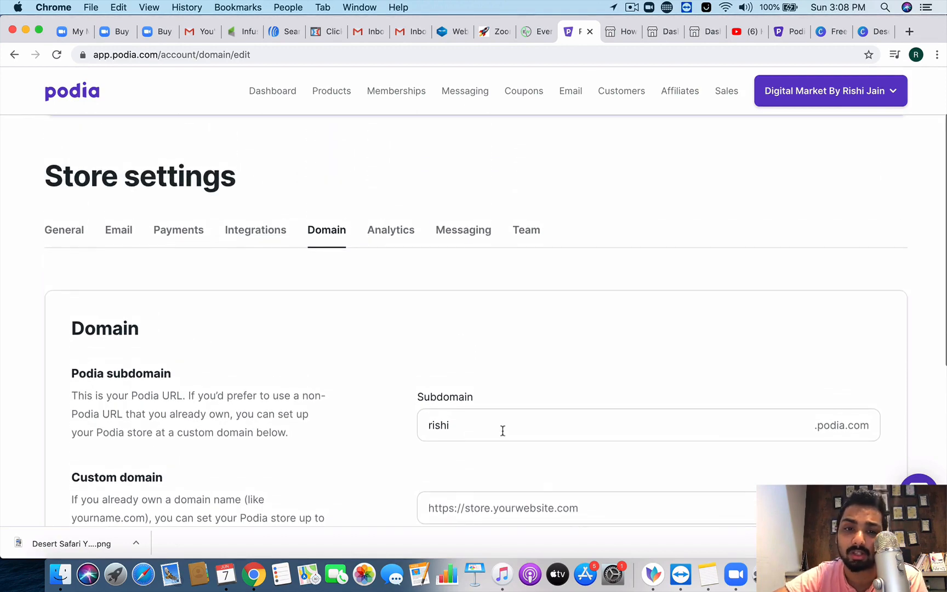
left_click(391, 231)
scroll(431, 329, "down", 10)
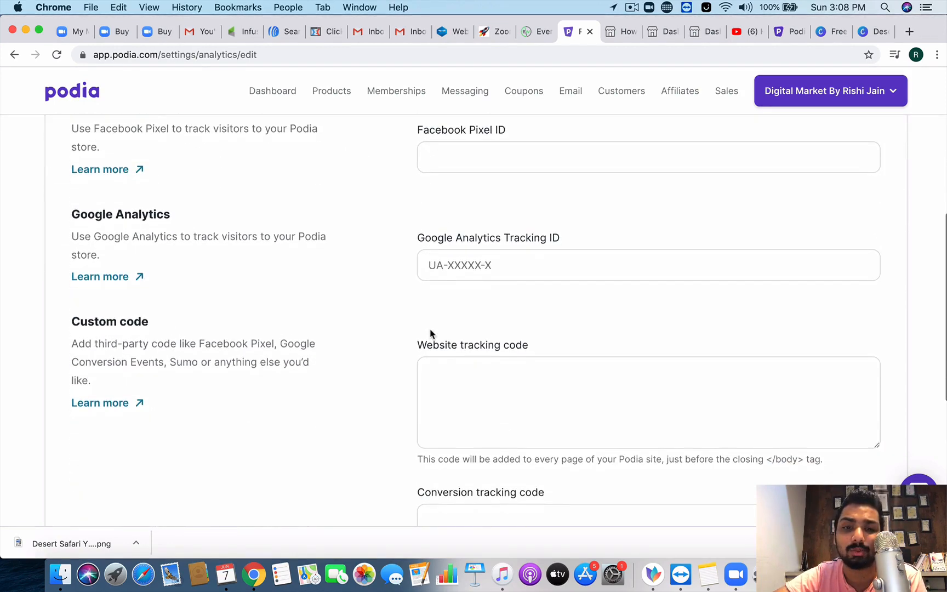
scroll(430, 334, "up", 10)
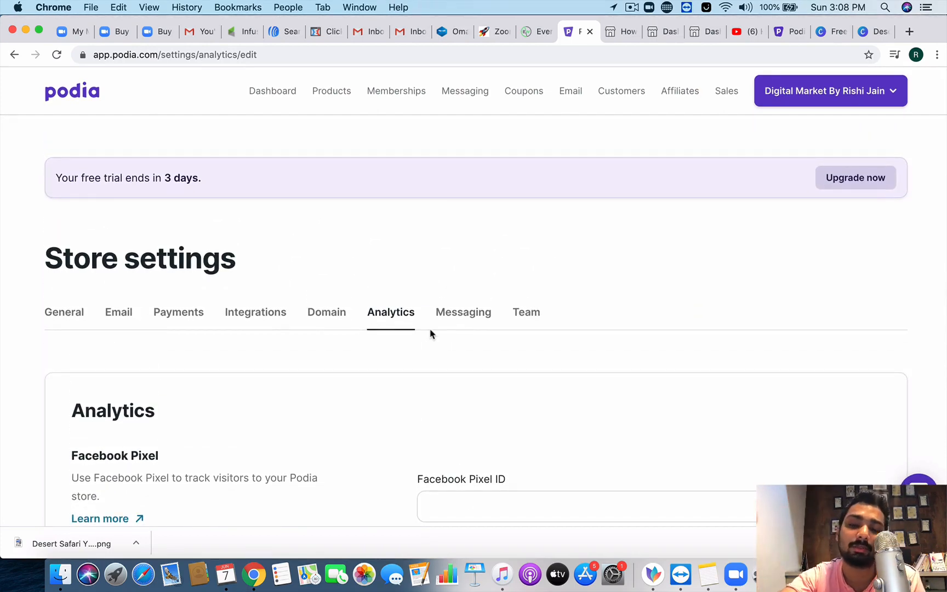
Step: Switch store messaging to 'Enabled for customers', then back to 'Enabled for everyone'
left_click(465, 319)
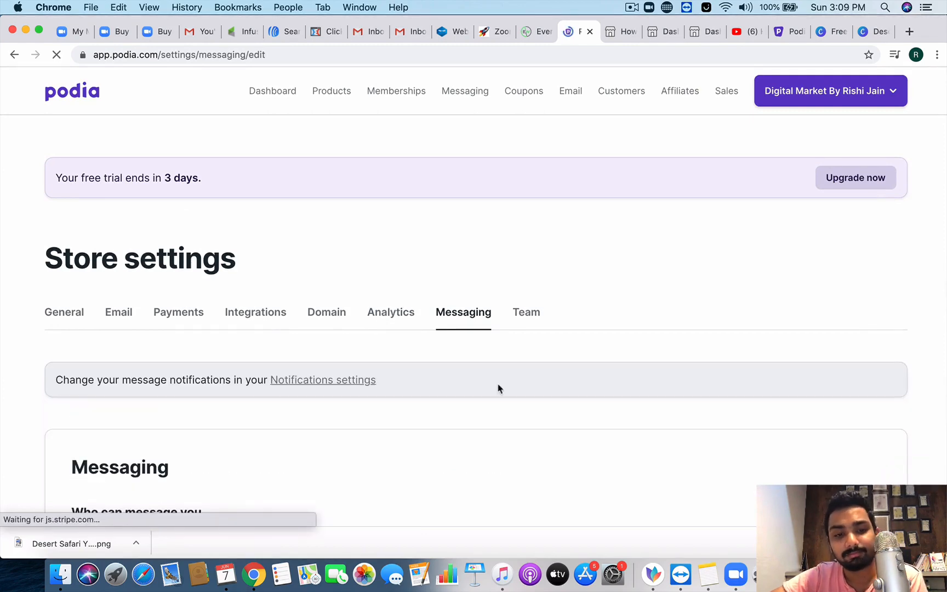
scroll(498, 388, "down", 5)
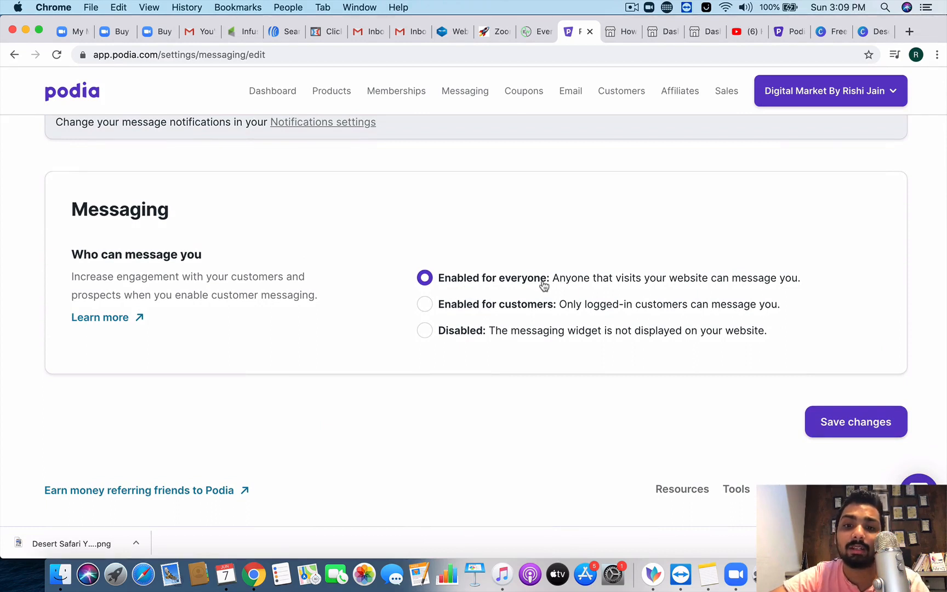
left_click(529, 312)
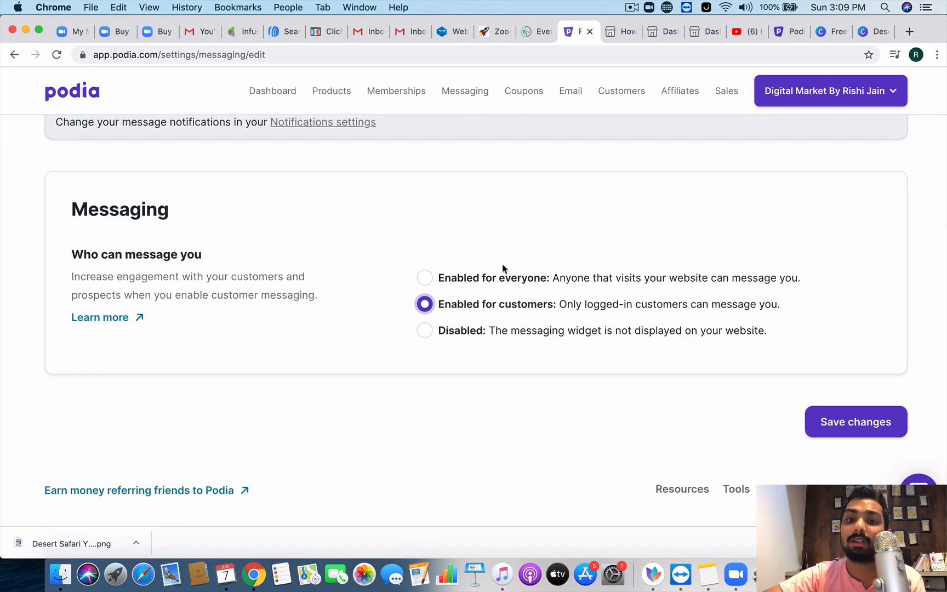
left_click(497, 286)
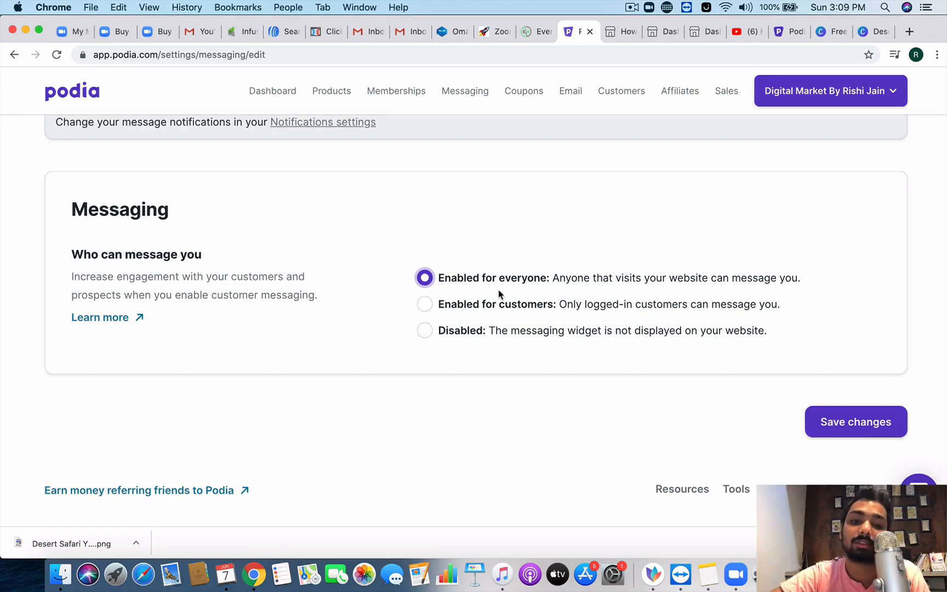
Step: Return to the Products page listing the store's 3 products
scroll(481, 281, "up", 5)
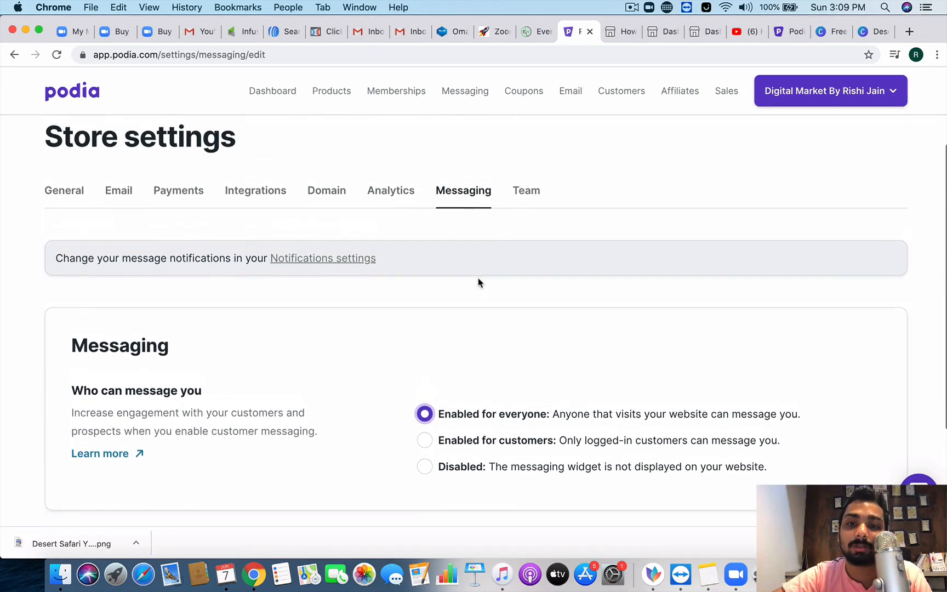
scroll(486, 266, "up", 2)
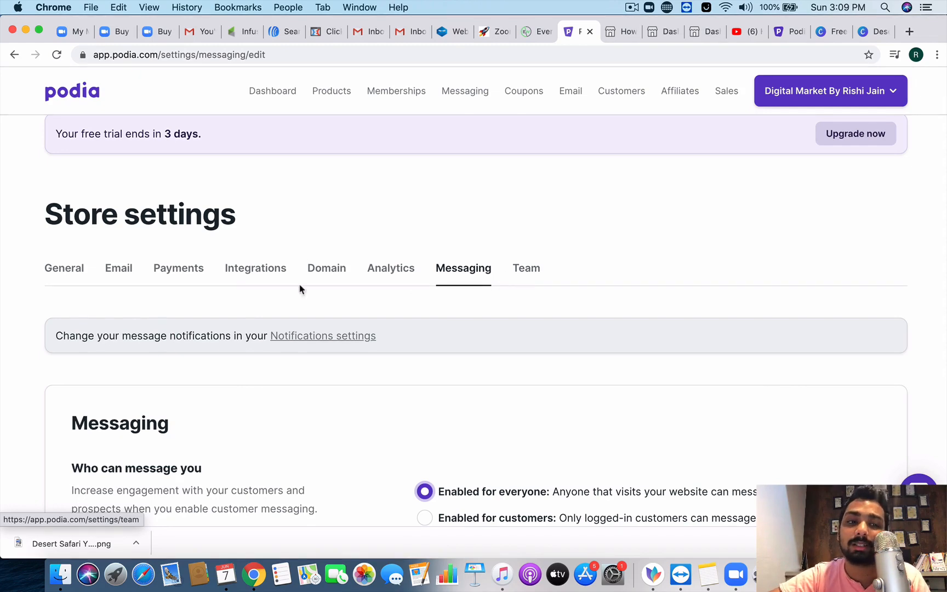
scroll(114, 199, "up", 2)
left_click(320, 97)
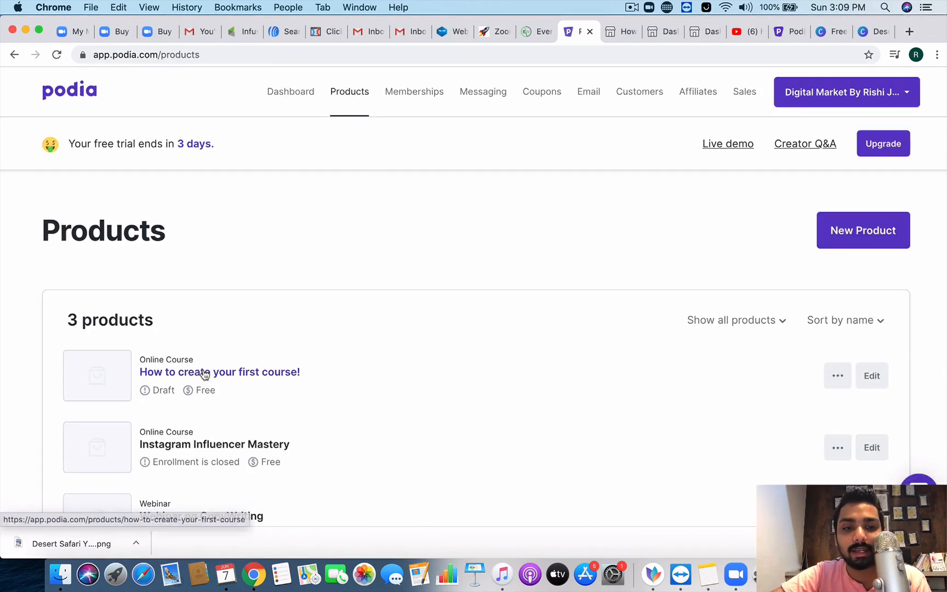
Step: Open 'How to create your first course!' and read its Promote tab tips
left_click(203, 372)
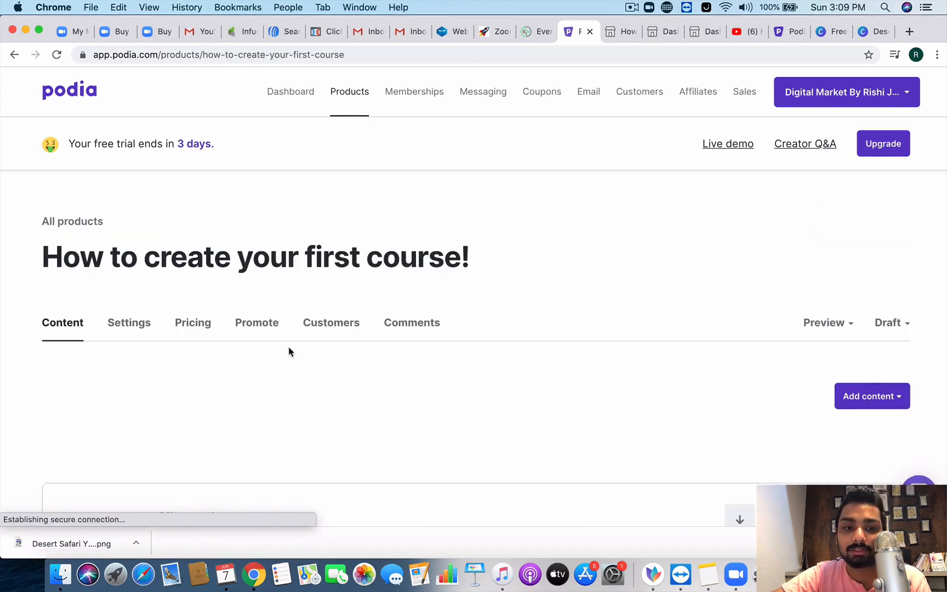
scroll(289, 351, "down", 2)
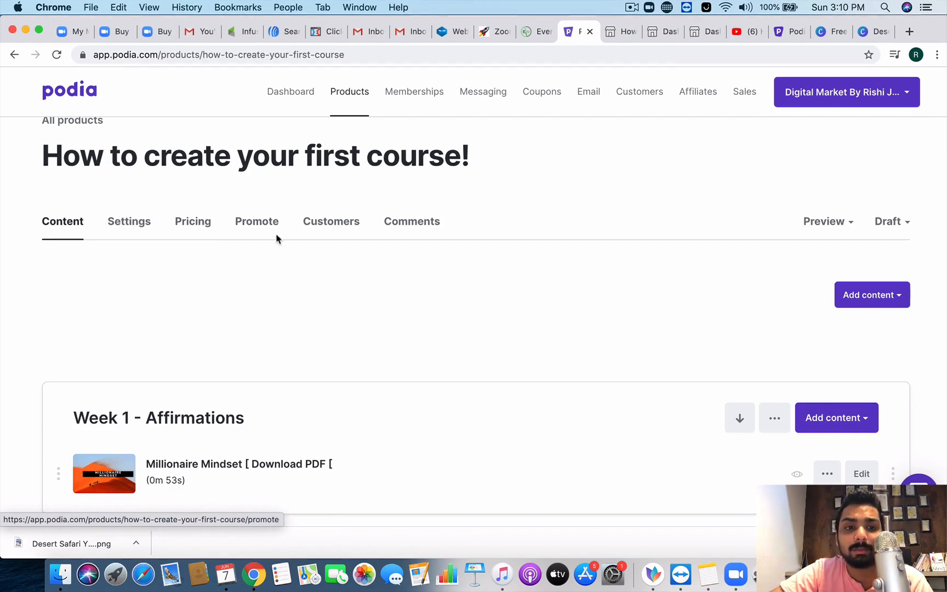
left_click(258, 228)
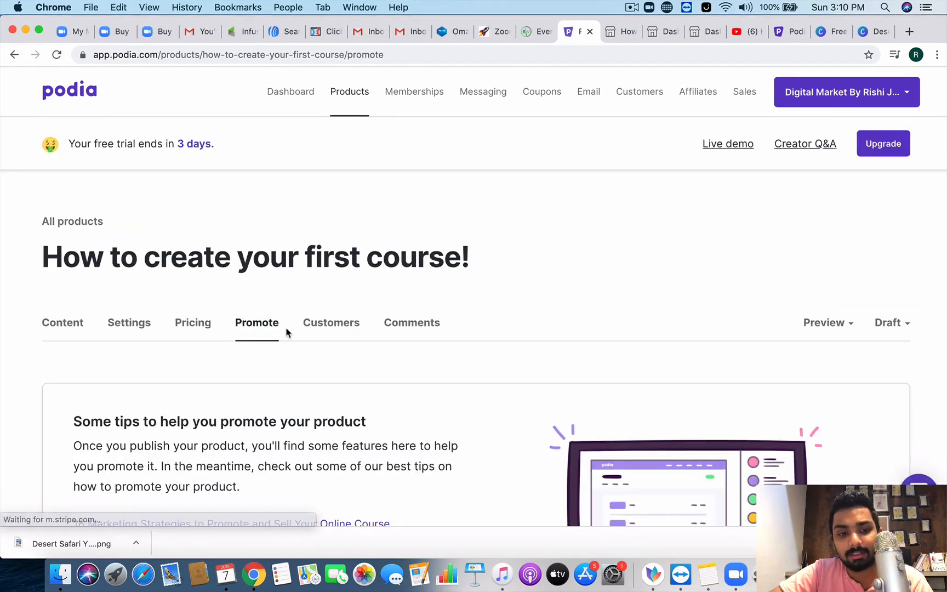
scroll(288, 330, "down", 2)
scroll(286, 329, "down", 5)
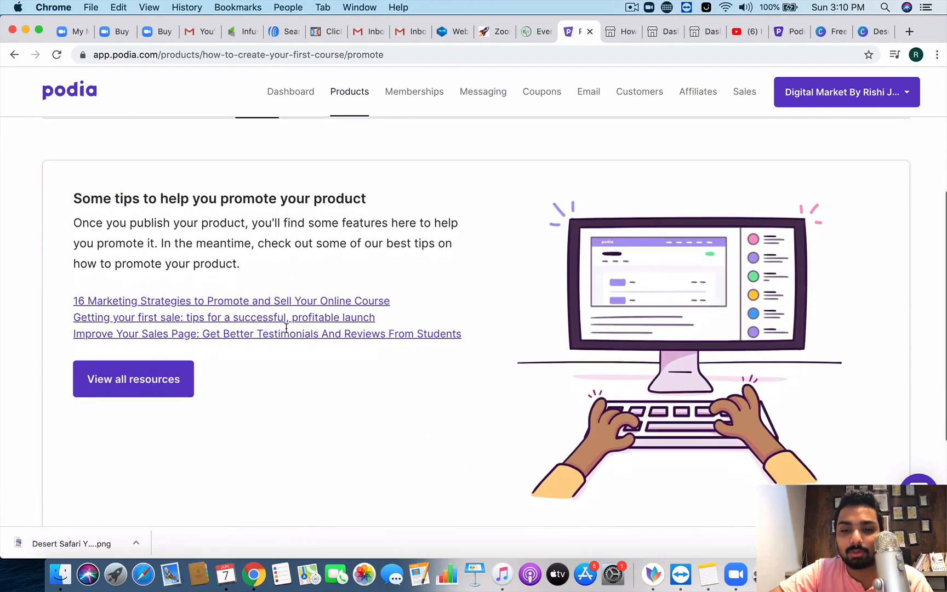
scroll(288, 332, "up", 2)
scroll(286, 333, "up", 3)
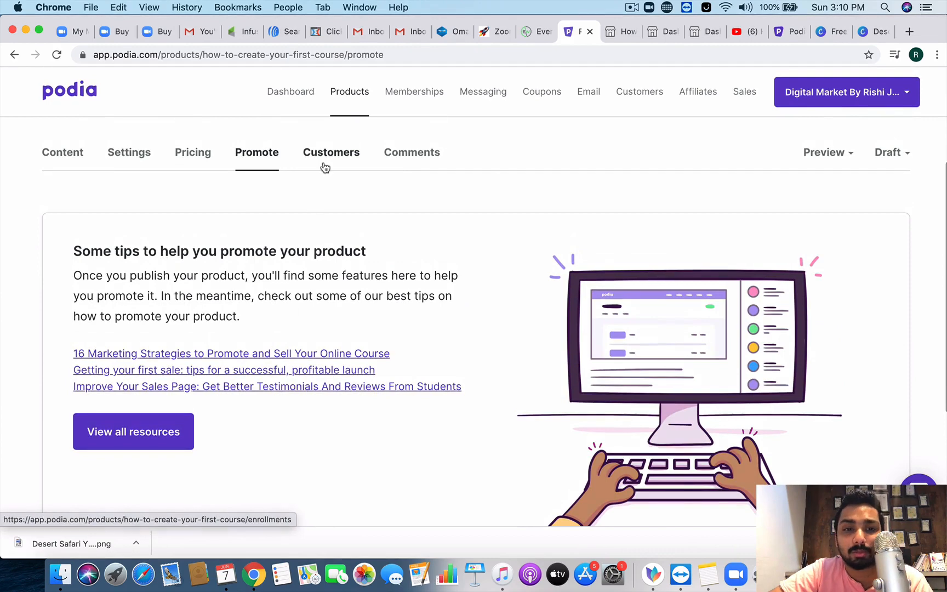
Step: Check the course's empty Customers section before moving on to Comments
left_click(326, 159)
scroll(327, 262, "down", 5)
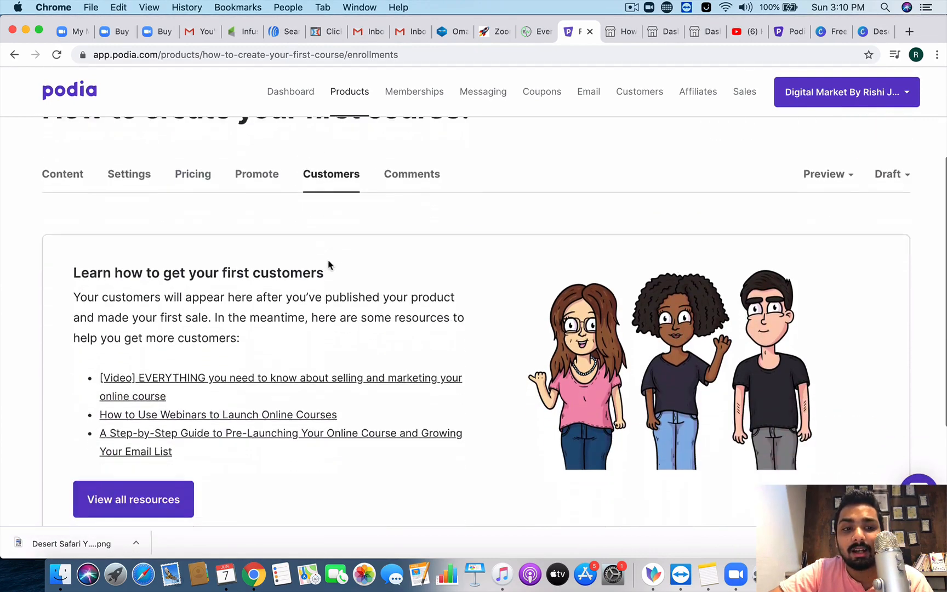
scroll(329, 255, "up", 2)
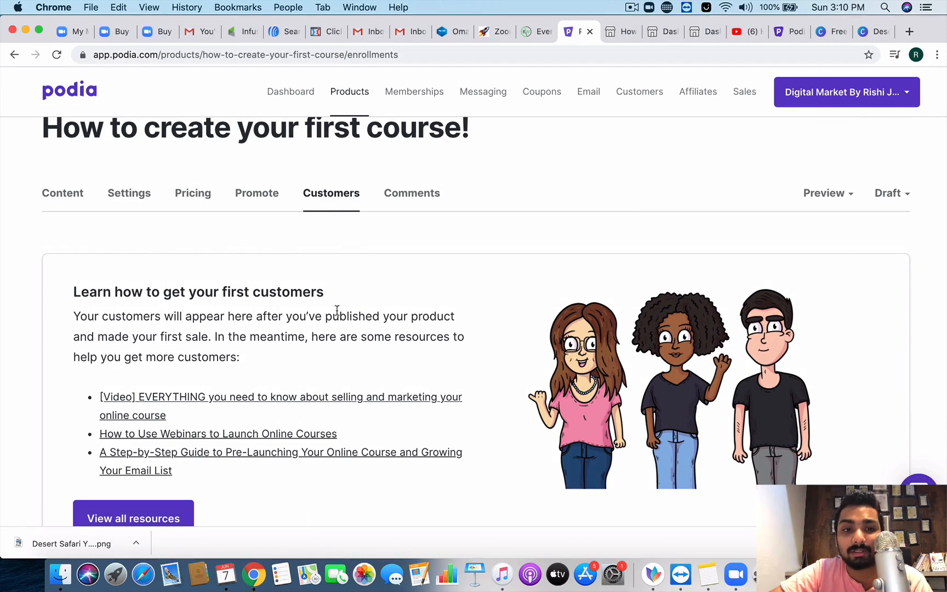
scroll(334, 311, "up", 3)
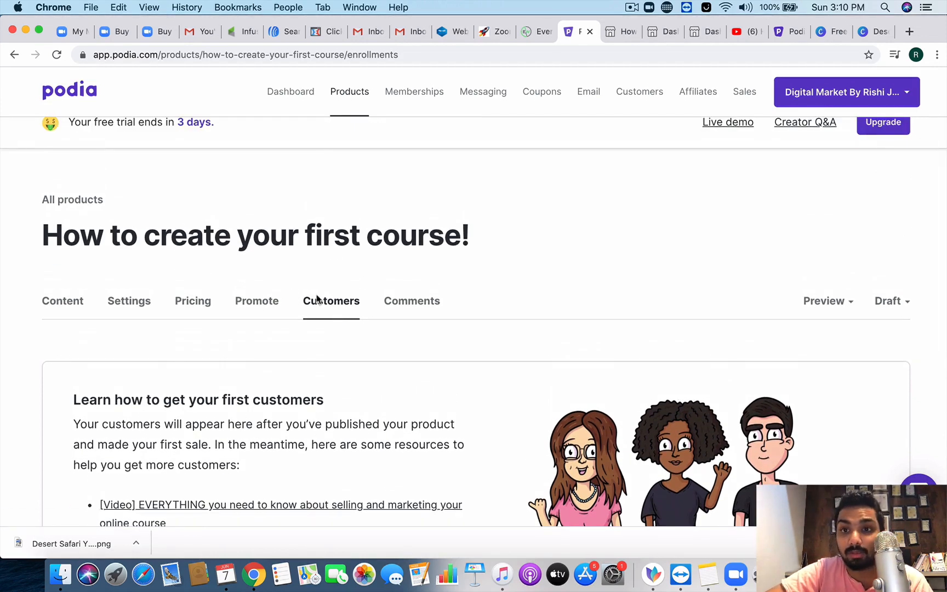
left_click(422, 305)
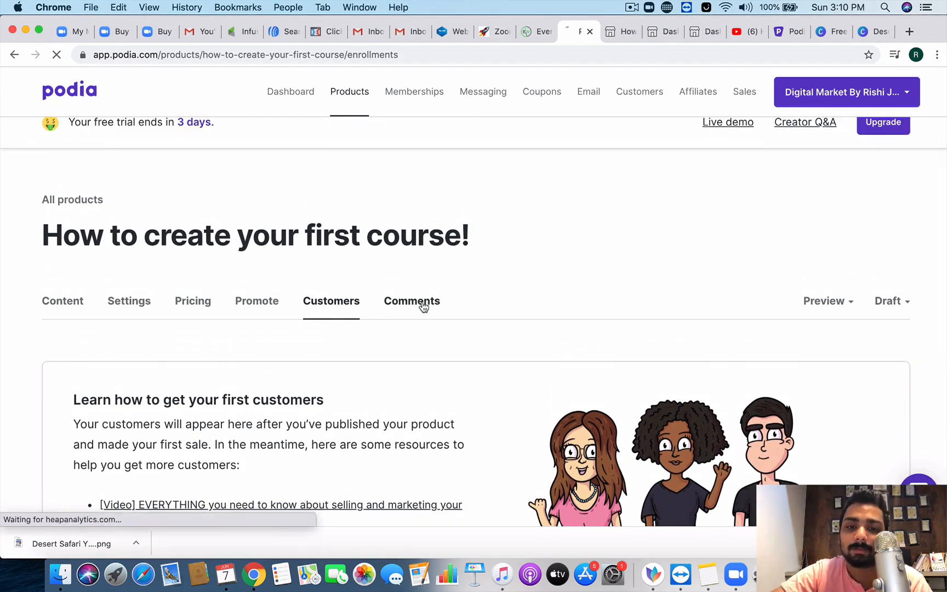
Step: Set the Comments tab's Visibility to 'On' so customers can see and post comments
scroll(431, 373, "down", 3)
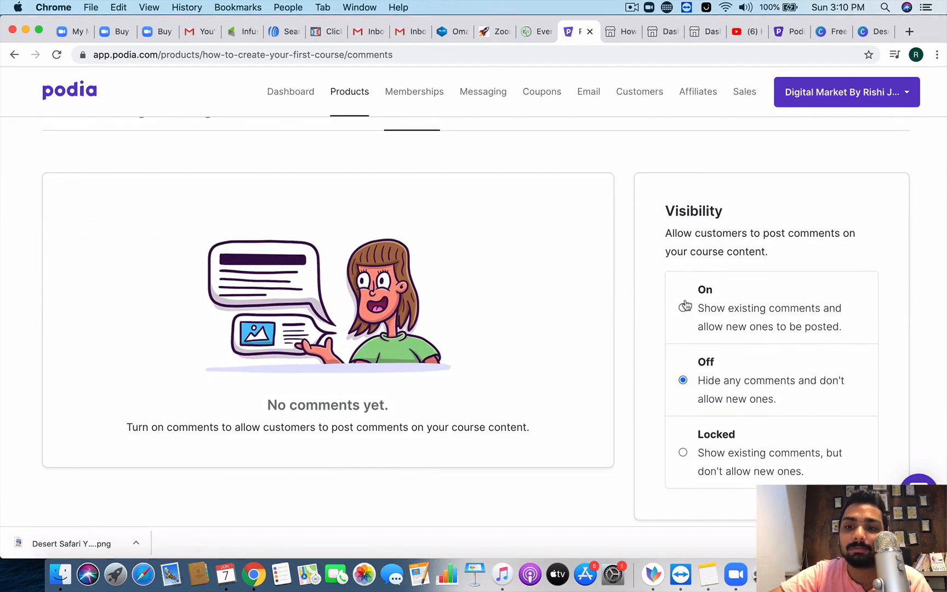
left_click_drag(671, 233, 733, 252)
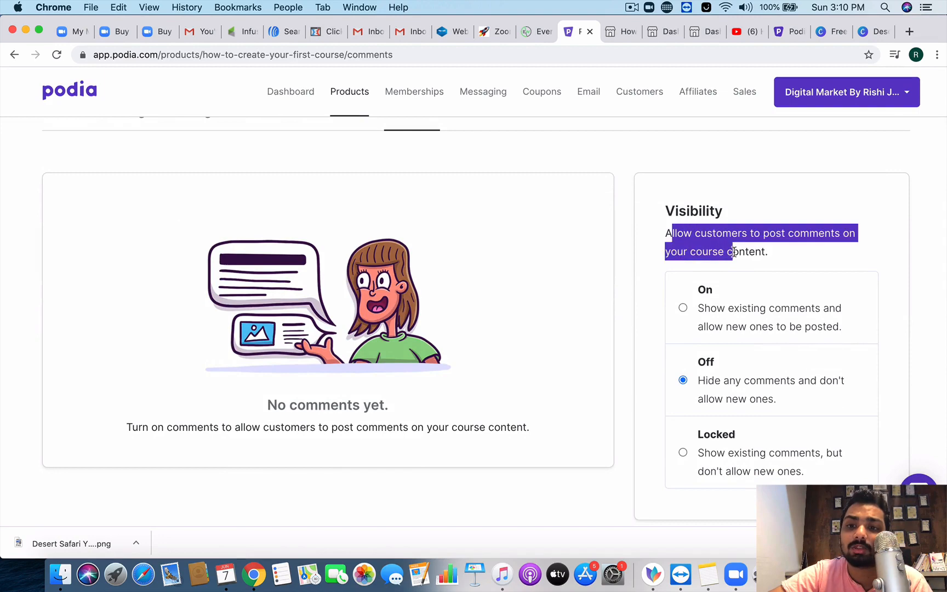
left_click(732, 252)
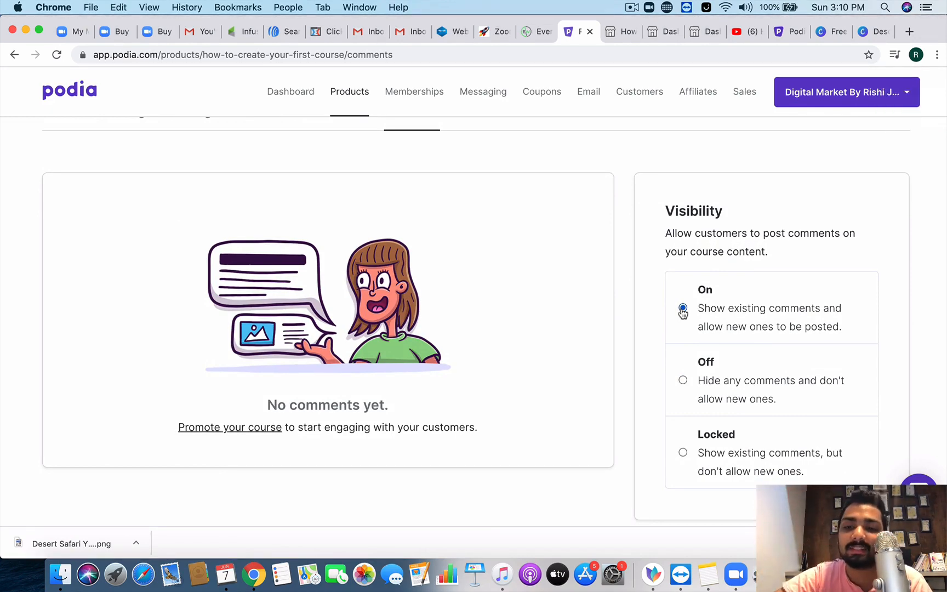
scroll(682, 313, "down", 2)
scroll(682, 312, "down", 4)
scroll(682, 312, "up", 10)
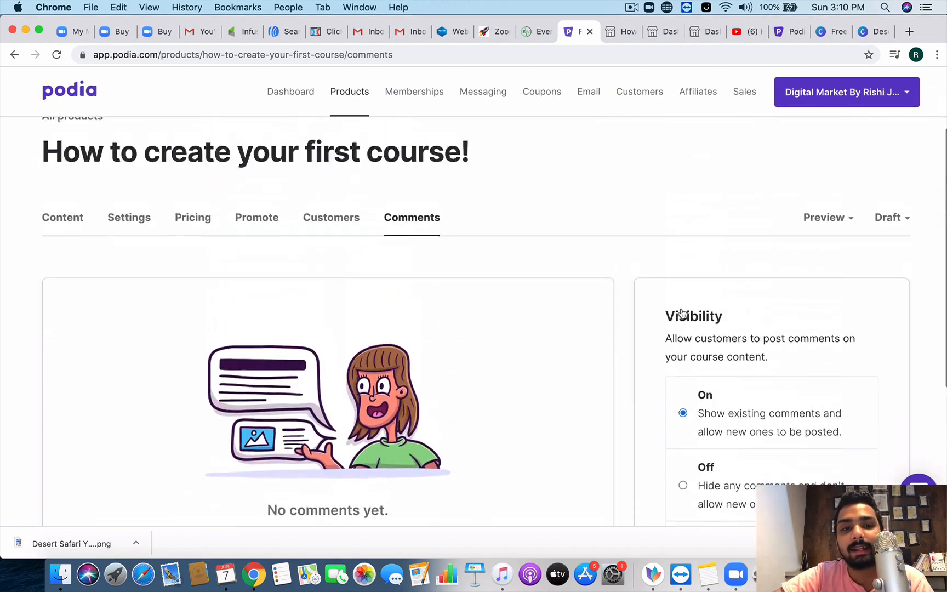
scroll(744, 457, "down", 3)
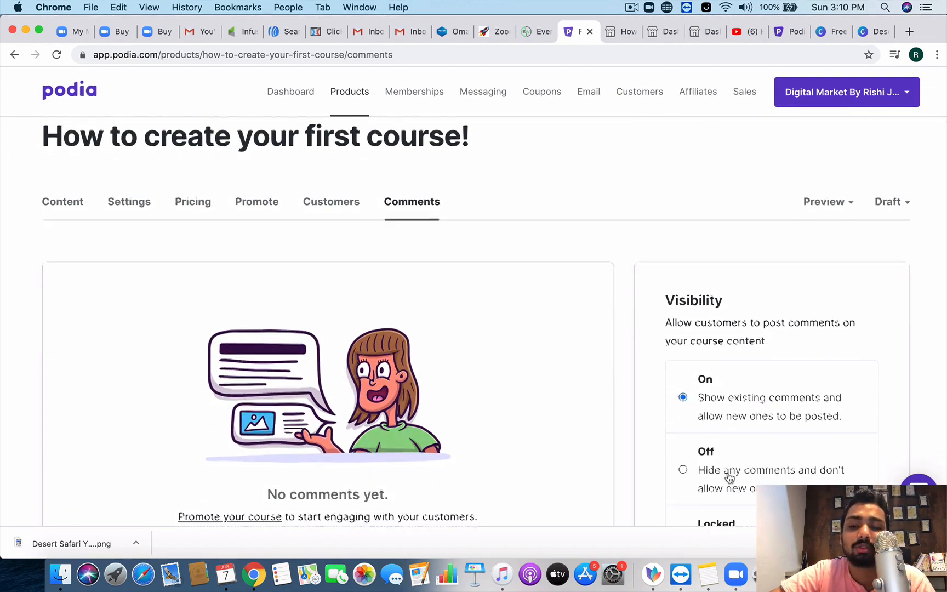
scroll(730, 475, "down", 2)
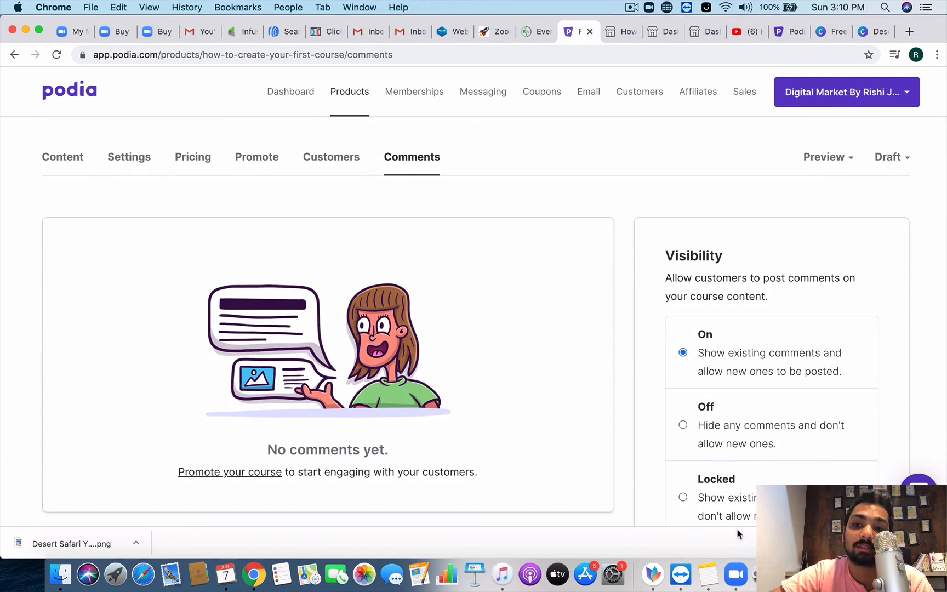
scroll(697, 392, "up", 6)
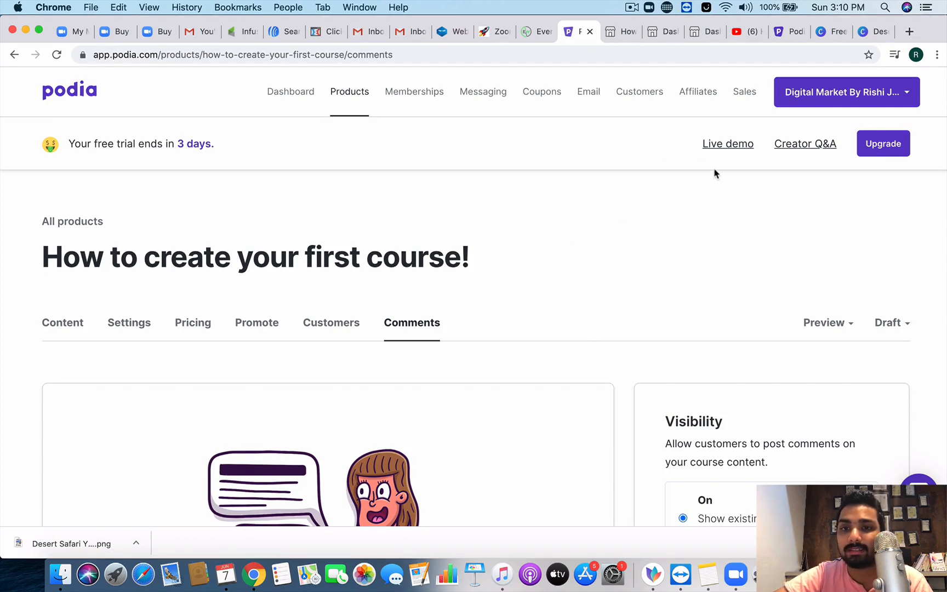
left_click(634, 9)
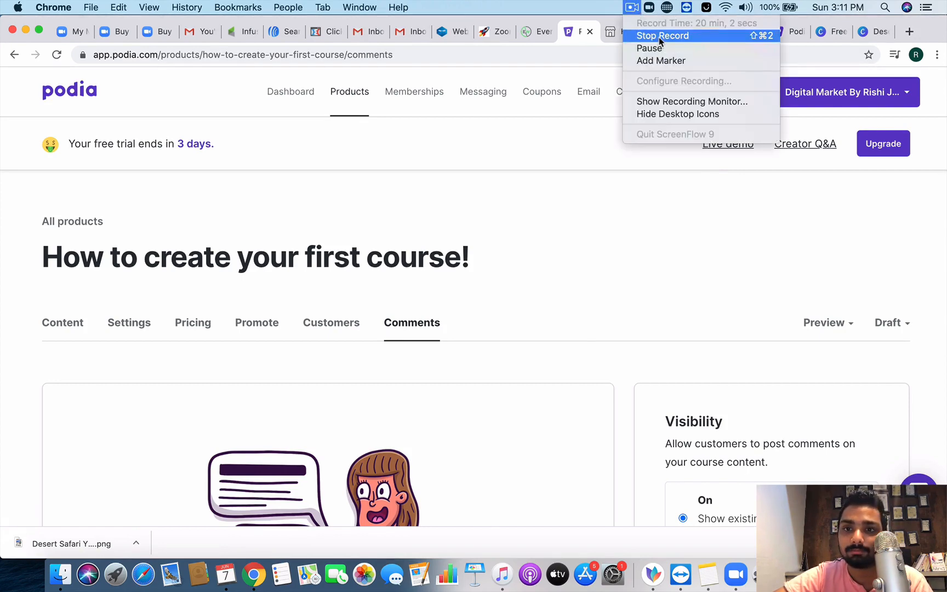